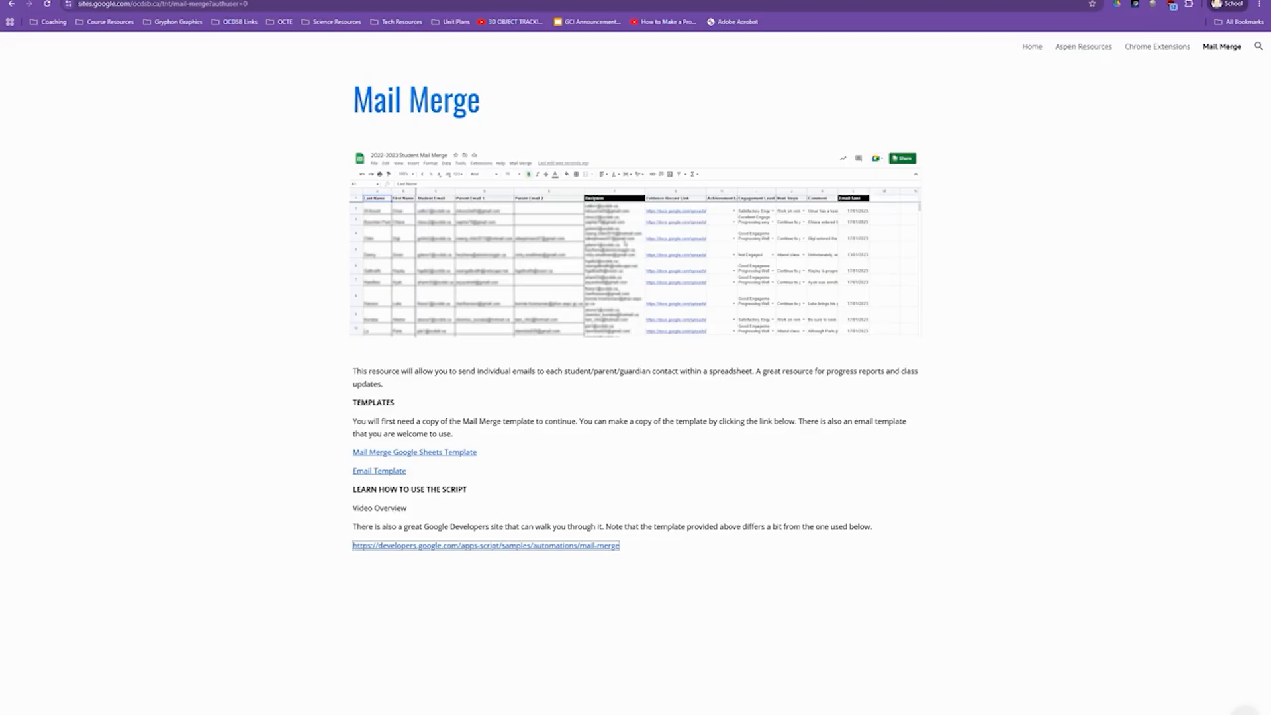
# Step: Make copies of the Mail Merge Google Sheets template and the email template linked on the Mail Merge page
pyautogui.click(415, 454)
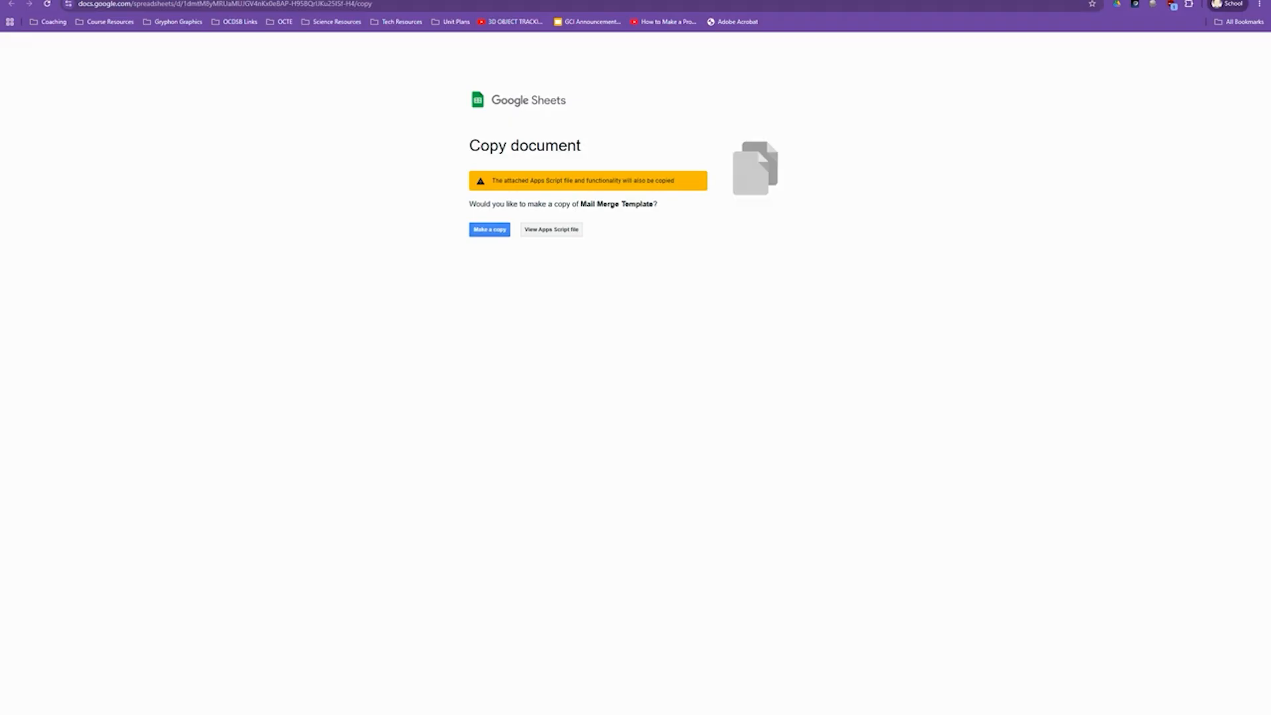
pyautogui.click(498, 232)
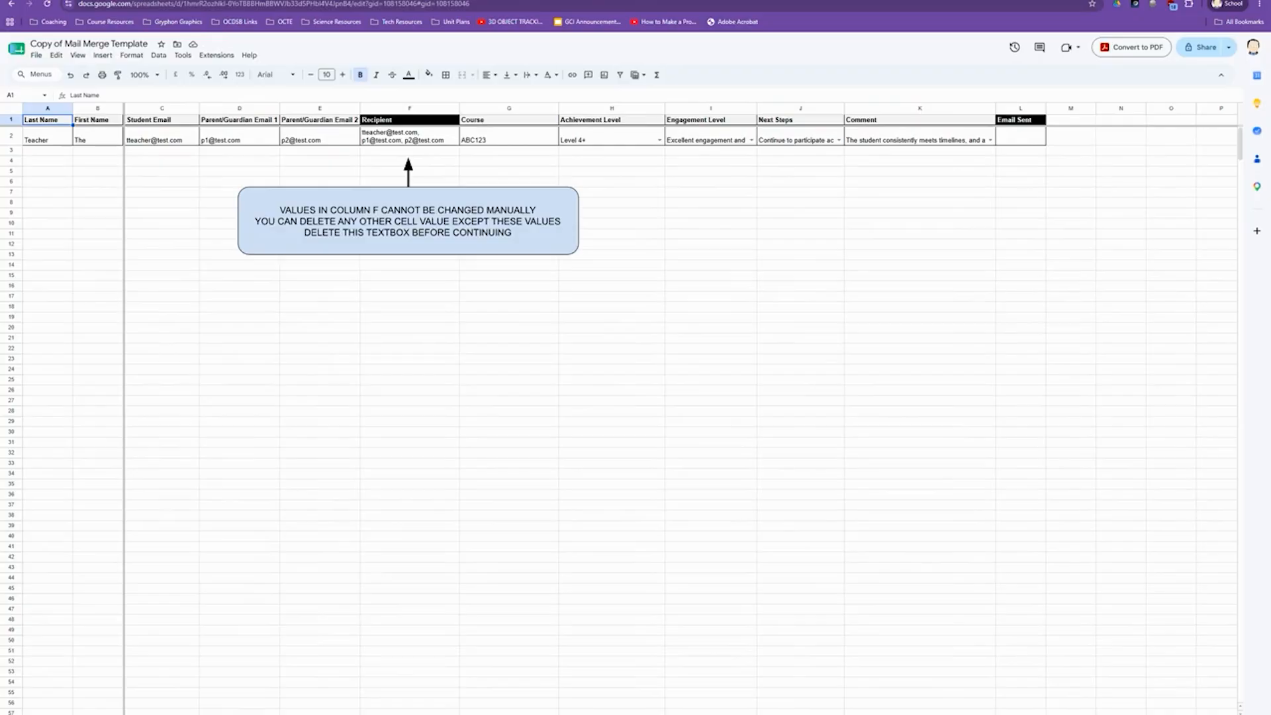
pyautogui.click(229, 0)
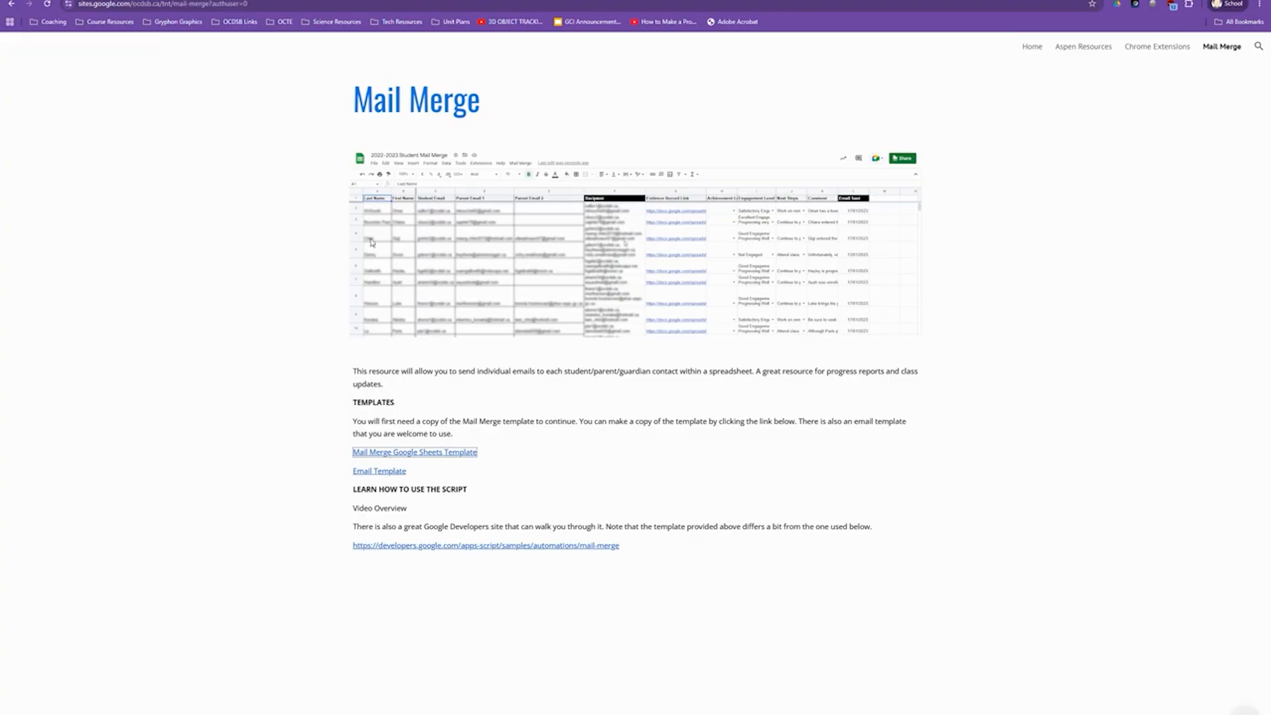
pyautogui.click(383, 472)
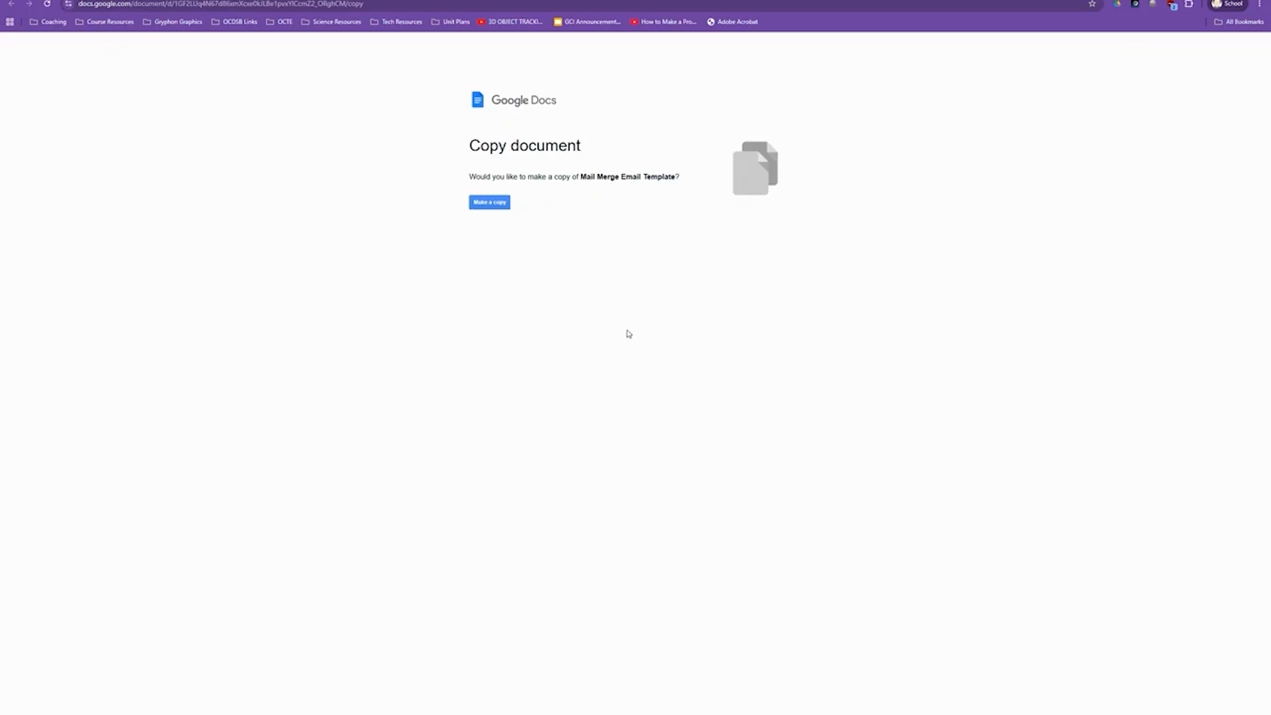
pyautogui.click(490, 205)
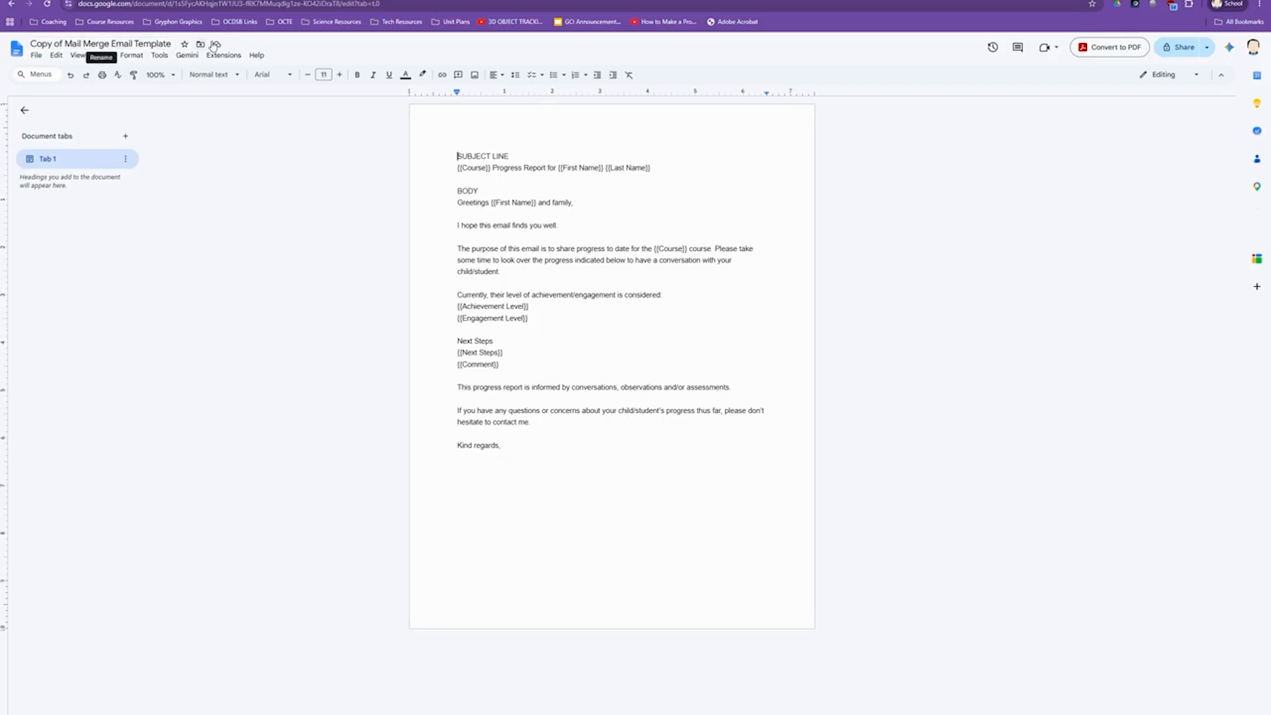
# Step: In the copied spreadsheet, review the row 2 dropdown options for Achievement Level, Engagement Level, Next Steps and Comment, and open the Comment Bank sheet
pyautogui.hotkey('ctrl', 'shift', 'Tab')
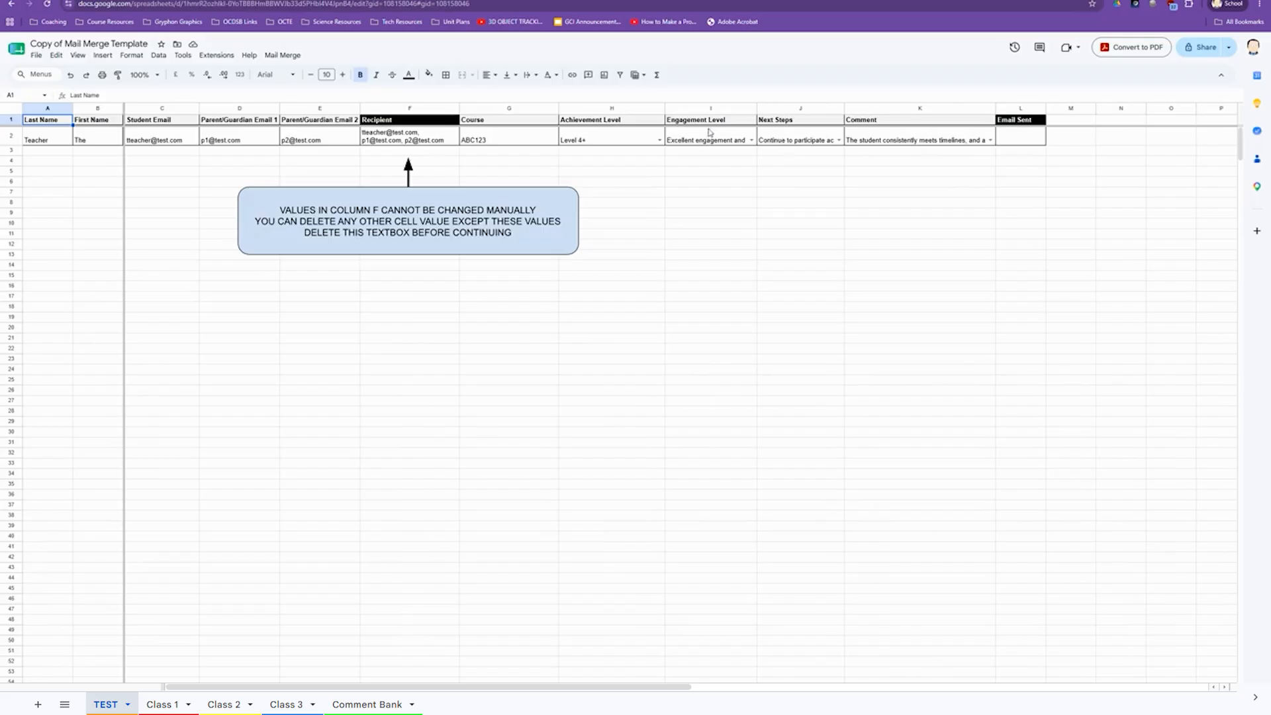
pyautogui.click(660, 142)
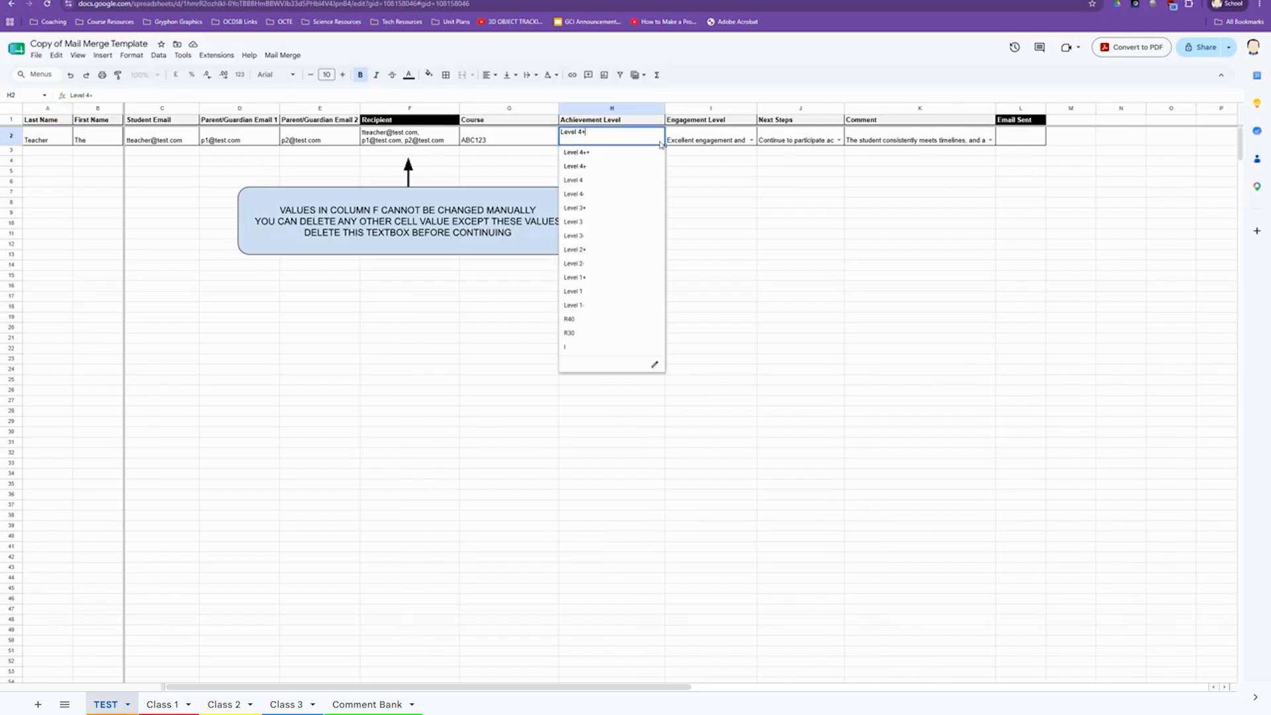
pyautogui.click(751, 141)
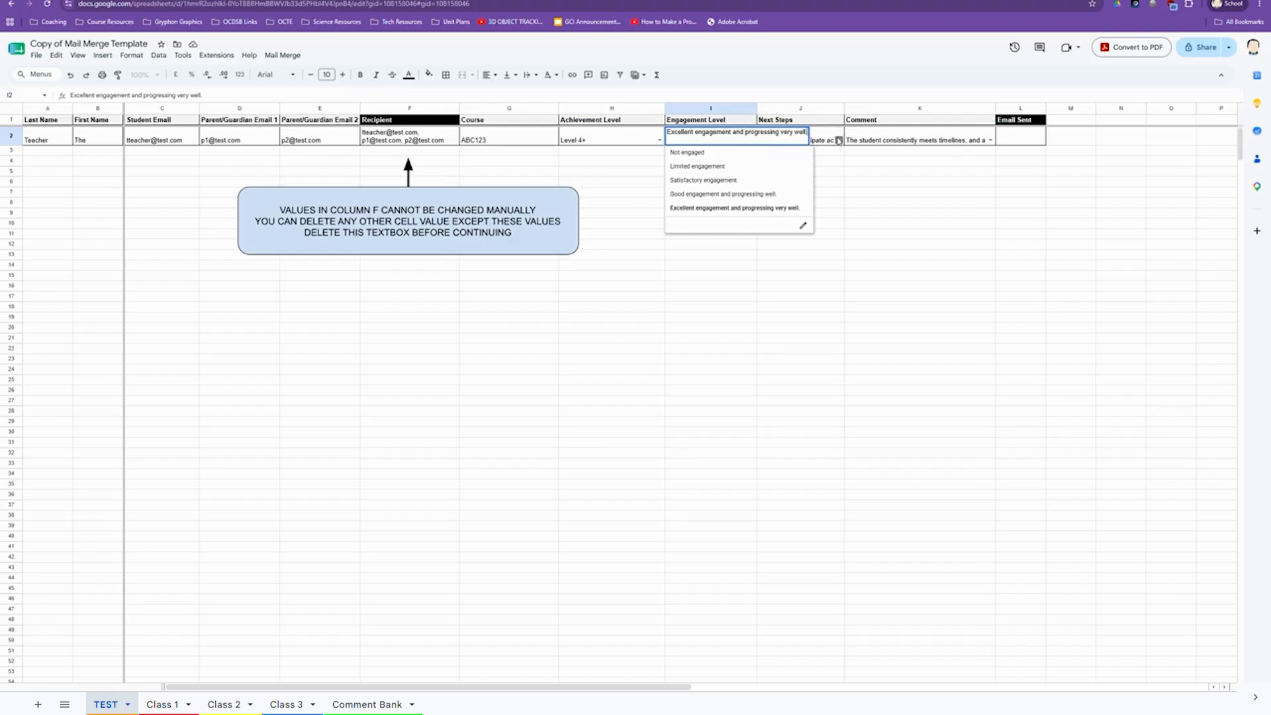
pyautogui.click(837, 141)
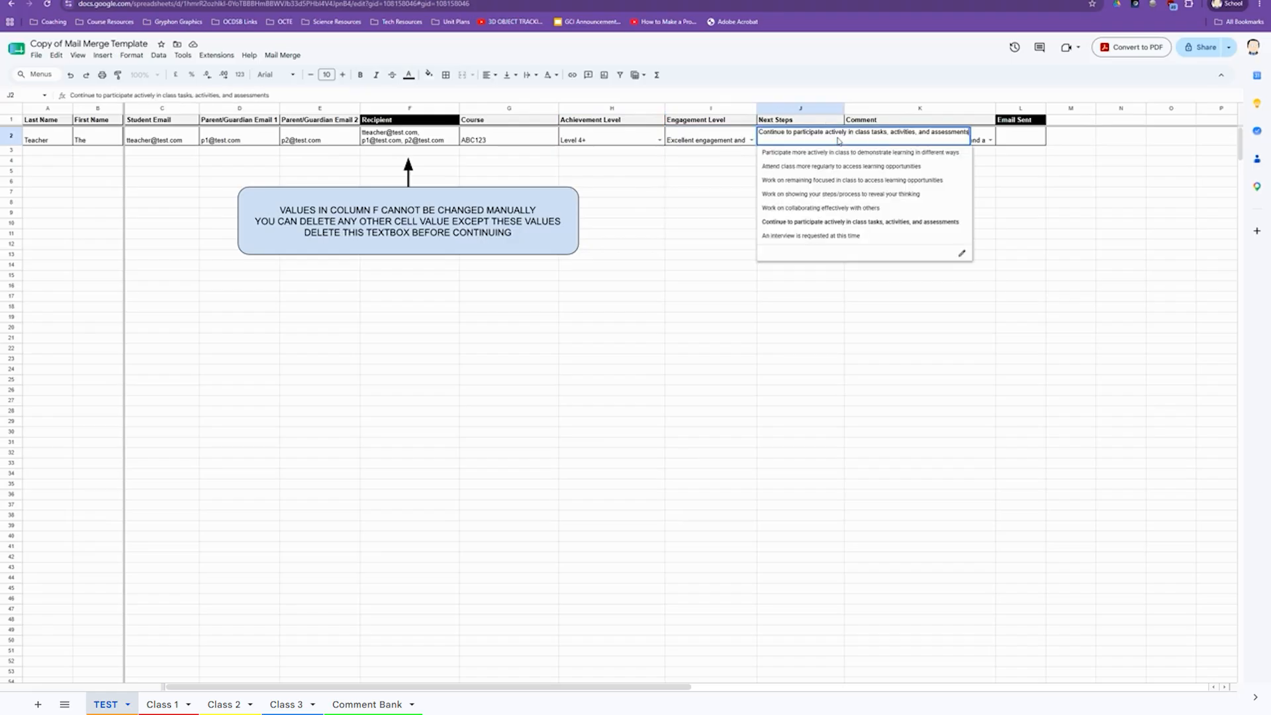
pyautogui.click(990, 140)
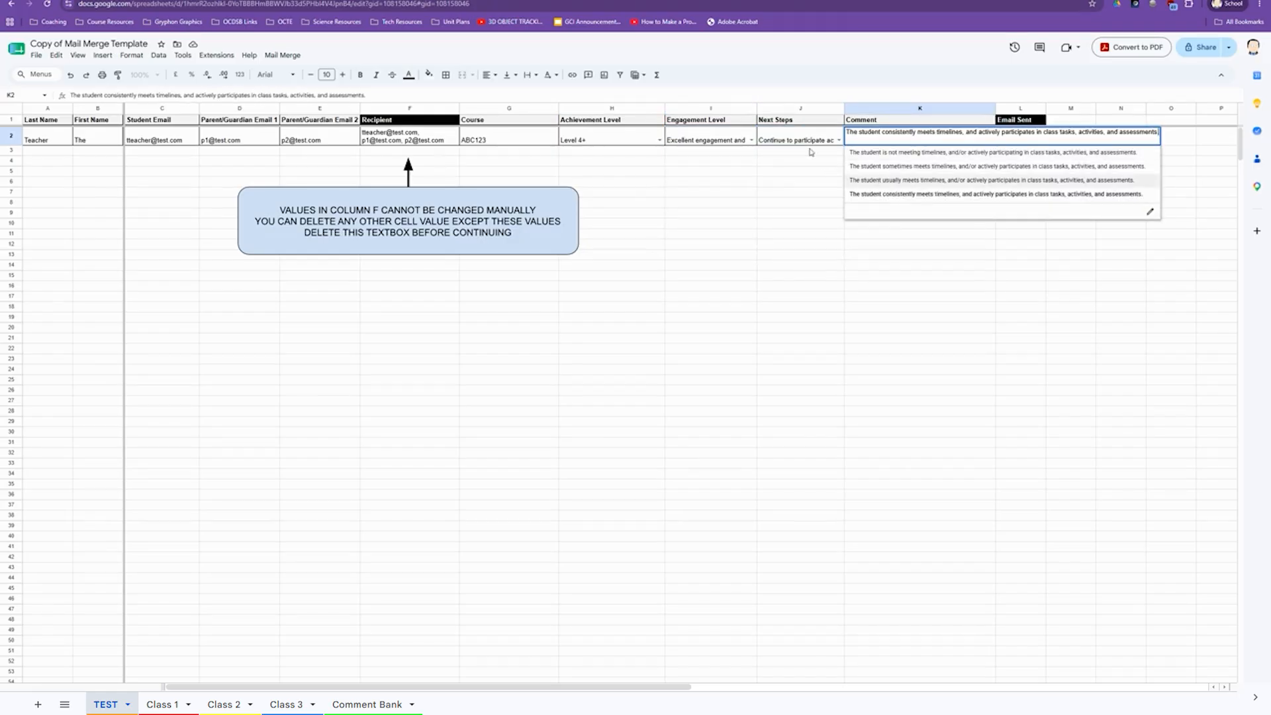
pyautogui.click(774, 169)
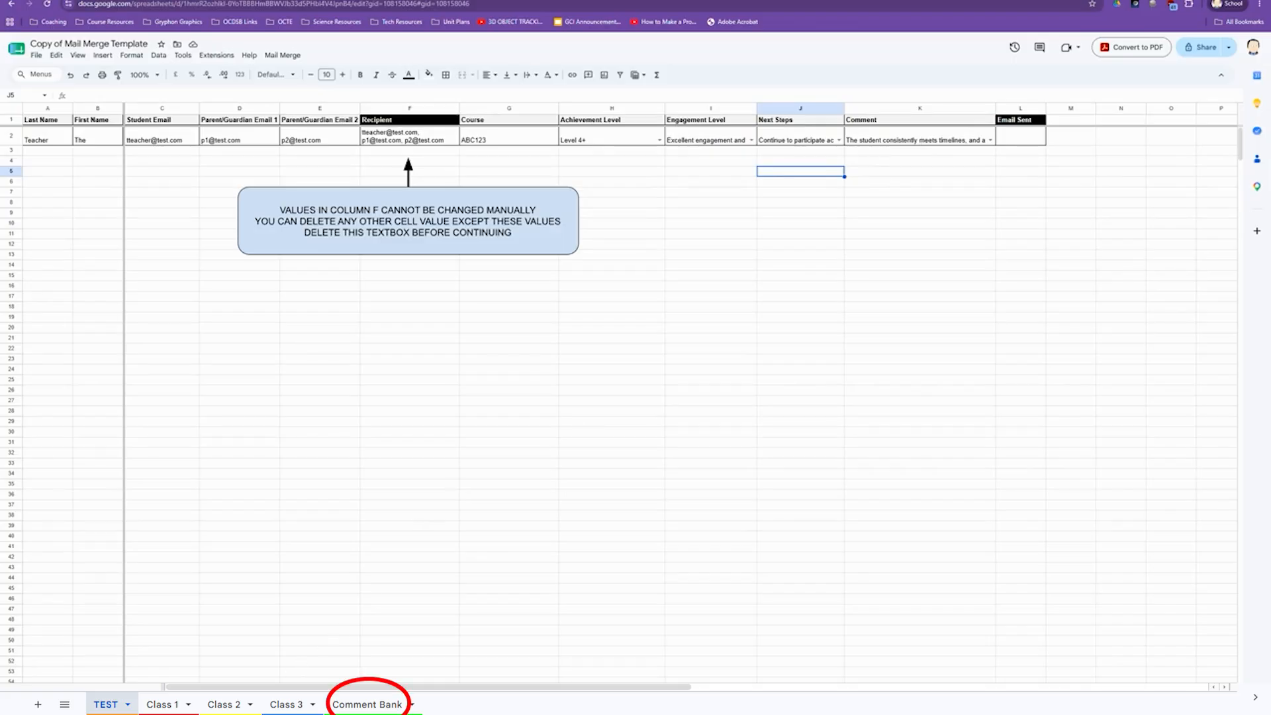
pyautogui.click(367, 704)
# Step: Examine the TEST sheet's sample entries in row 2 for last name, first name, student email and both parent/guardian emails
pyautogui.click(41, 140)
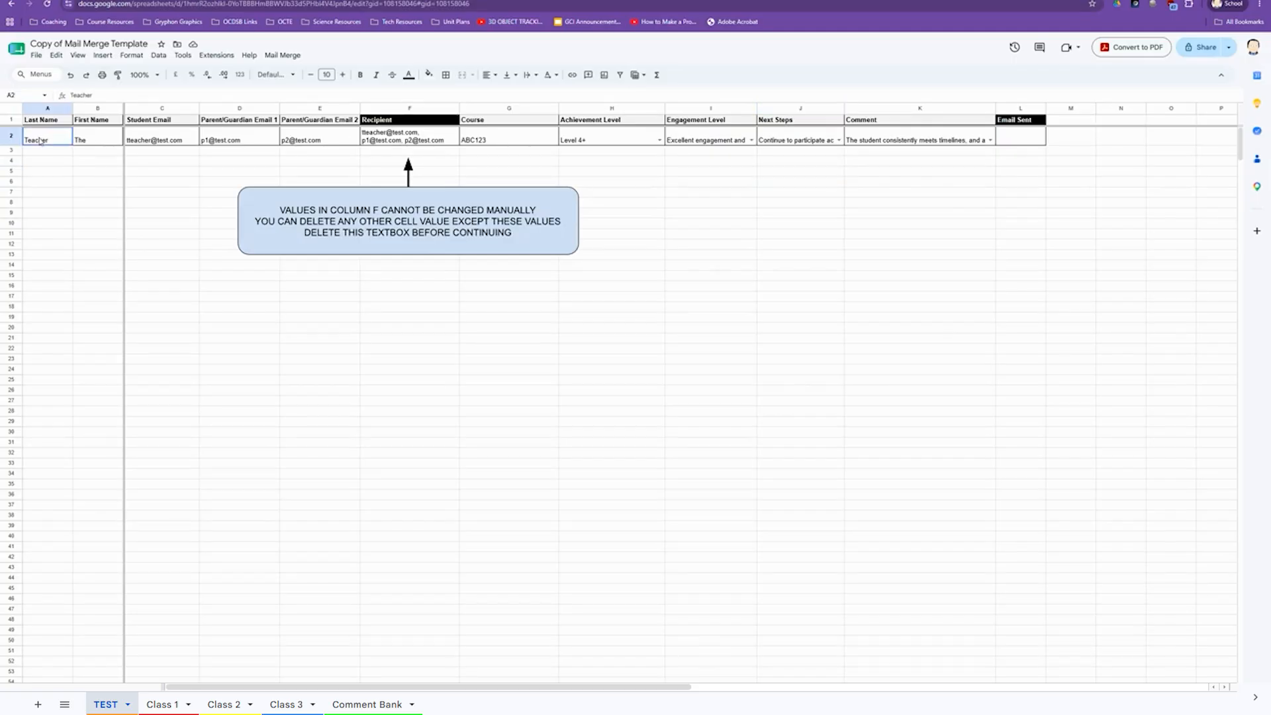
pyautogui.click(91, 145)
pyautogui.click(153, 146)
pyautogui.click(220, 145)
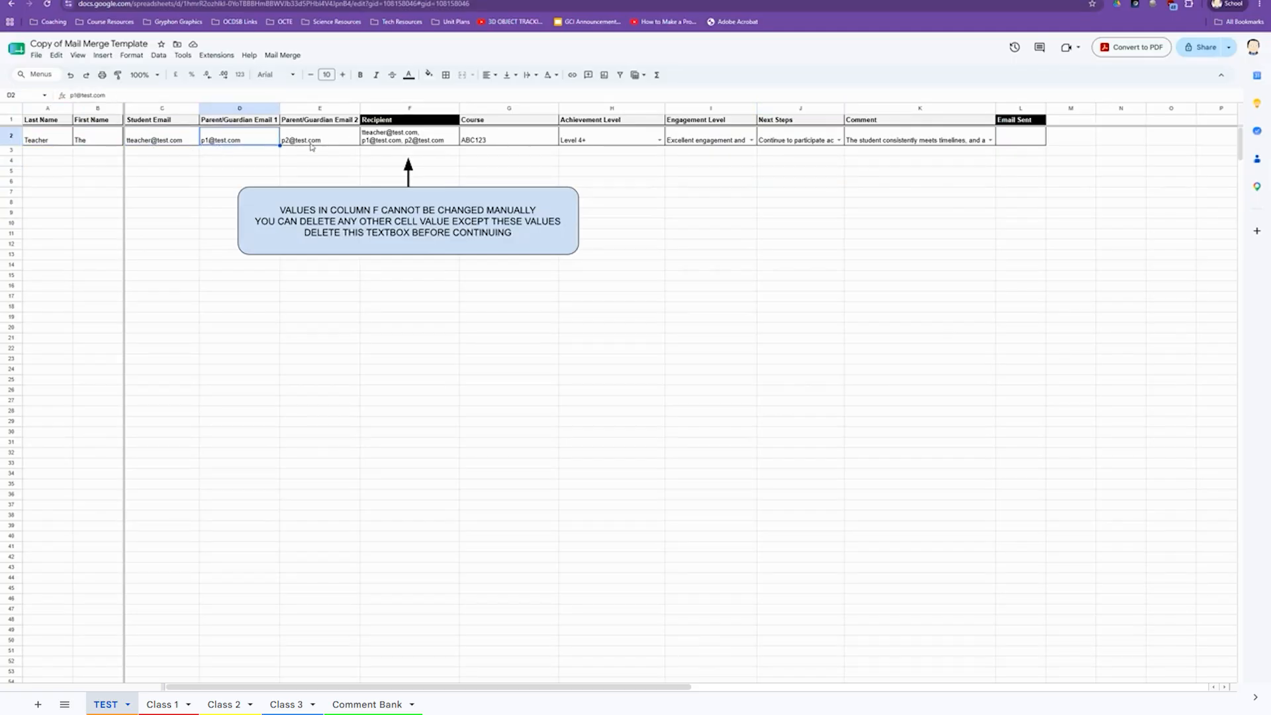
pyautogui.click(311, 147)
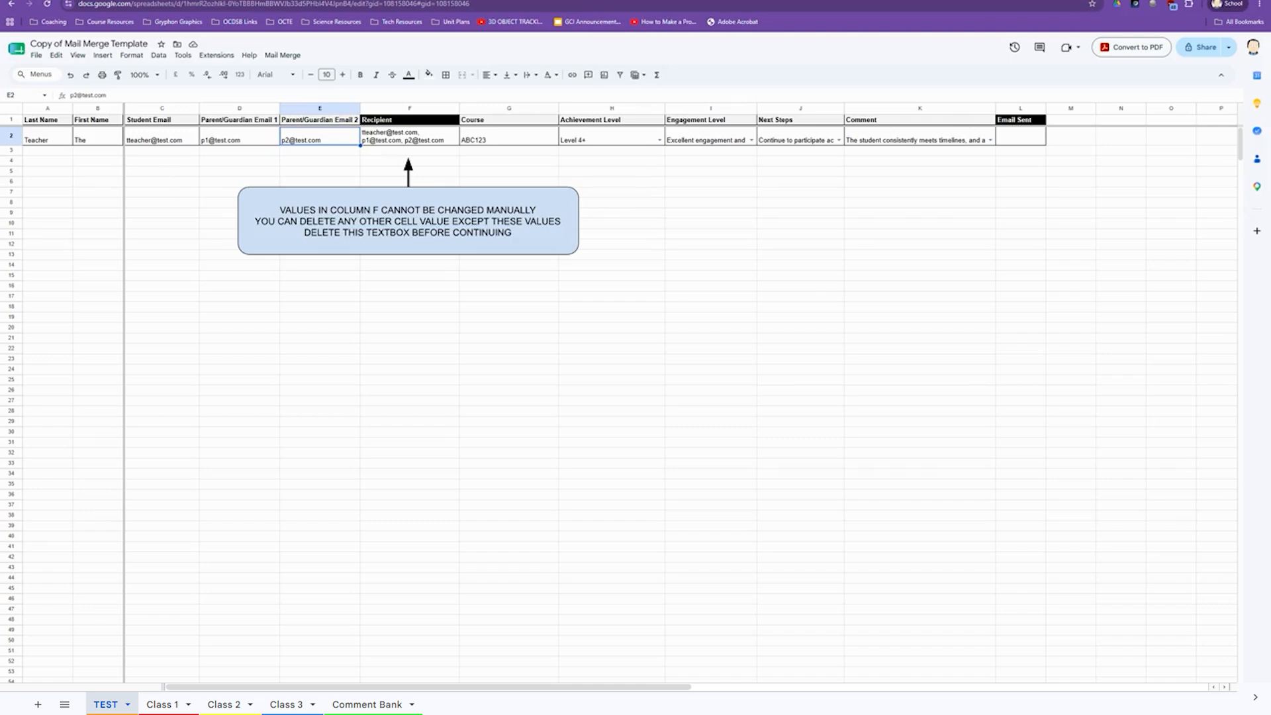
pyautogui.click(63, 140)
pyautogui.click(92, 141)
pyautogui.click(165, 145)
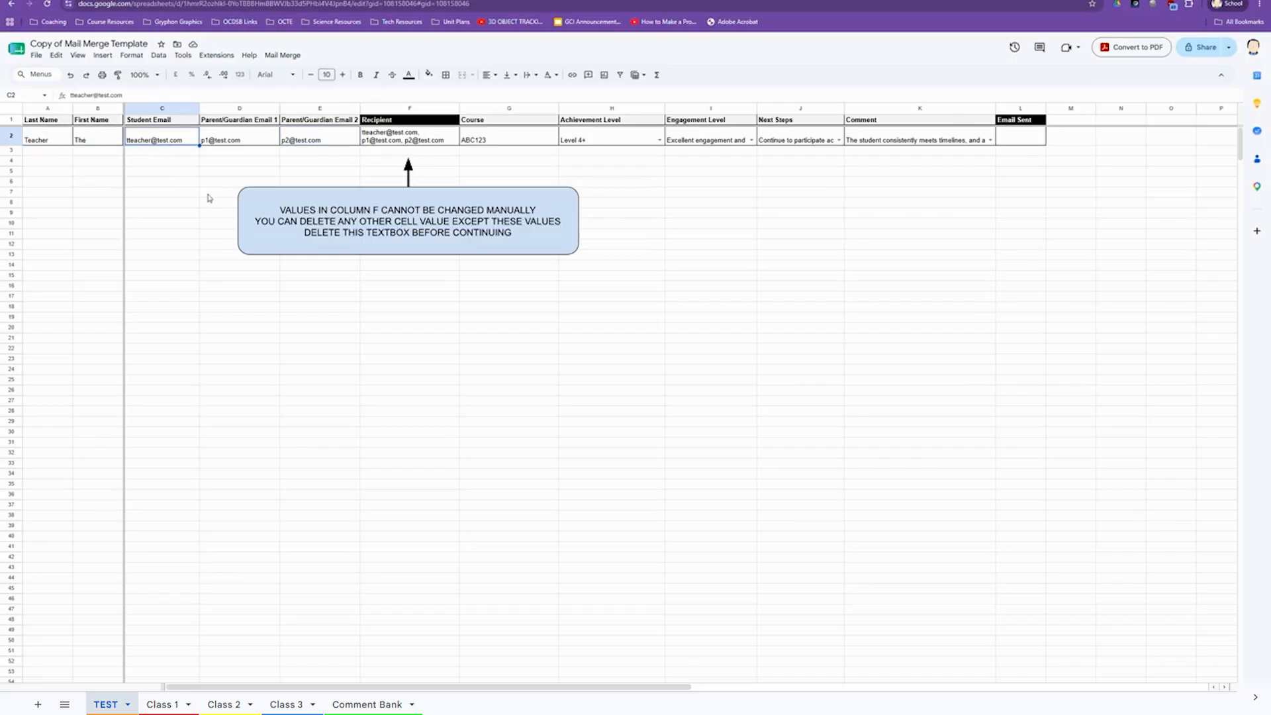
pyautogui.click(57, 144)
pyautogui.click(112, 141)
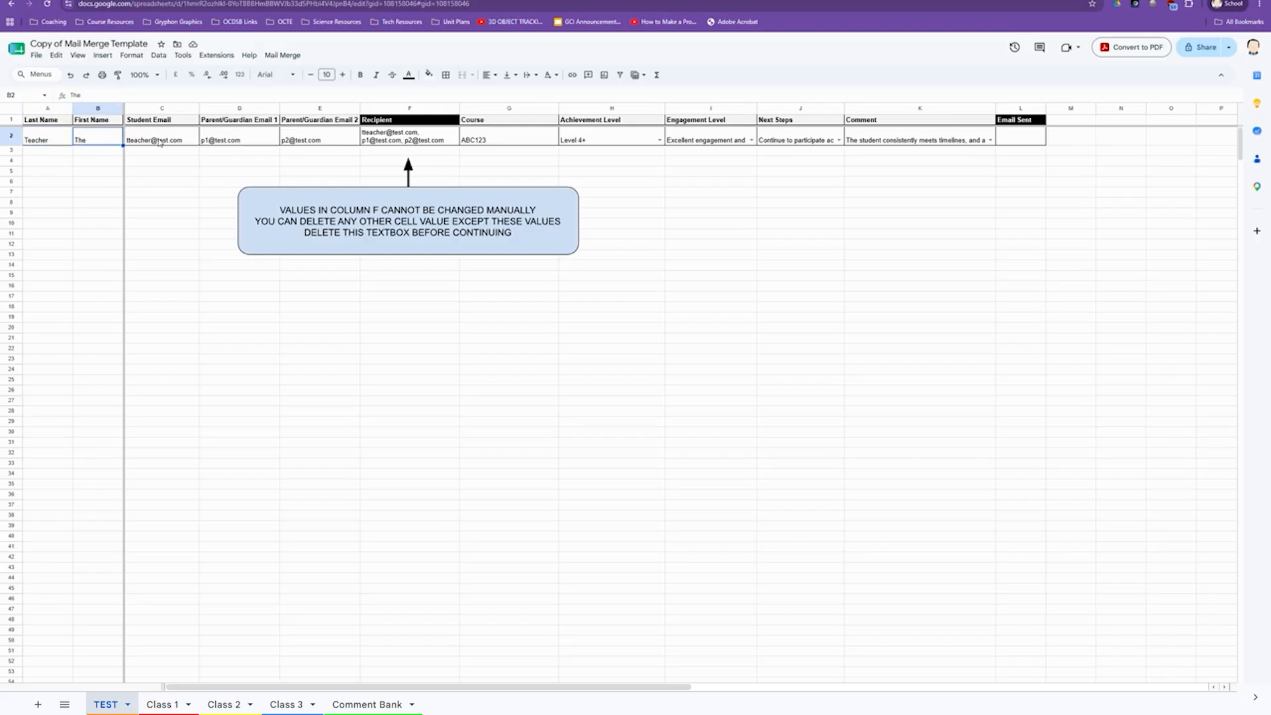
pyautogui.click(162, 142)
pyautogui.click(237, 143)
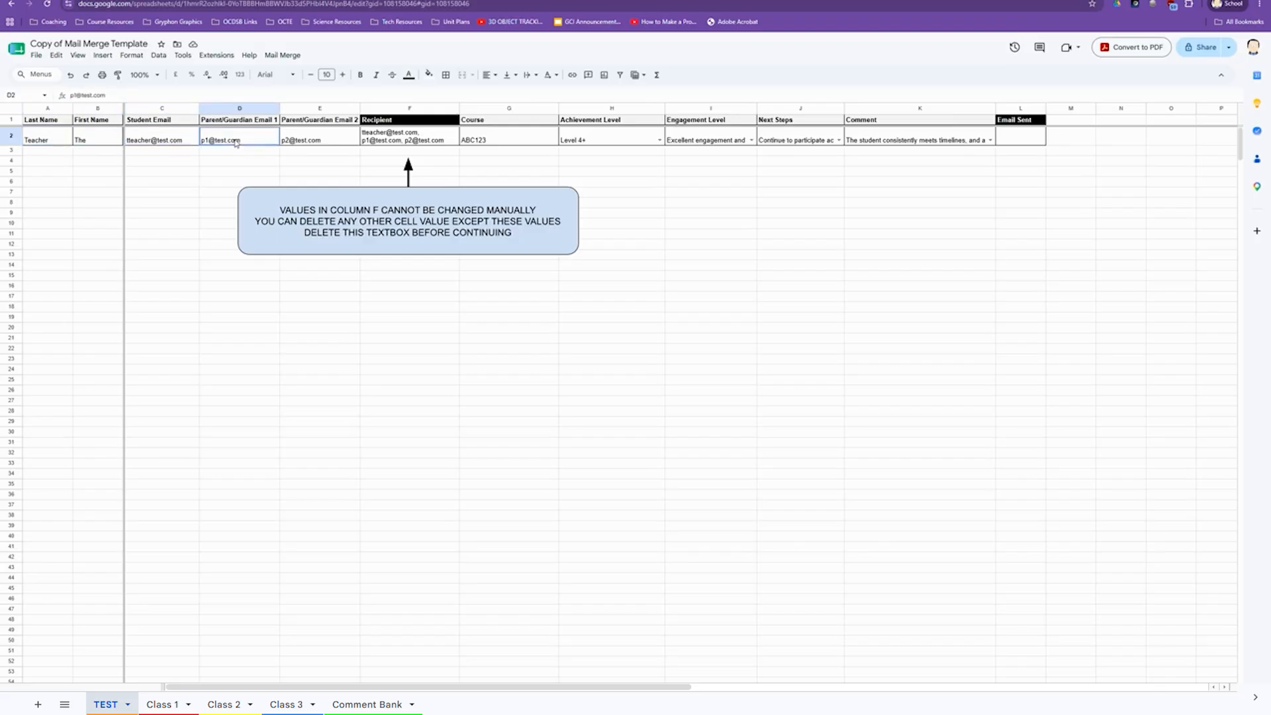
pyautogui.click(326, 140)
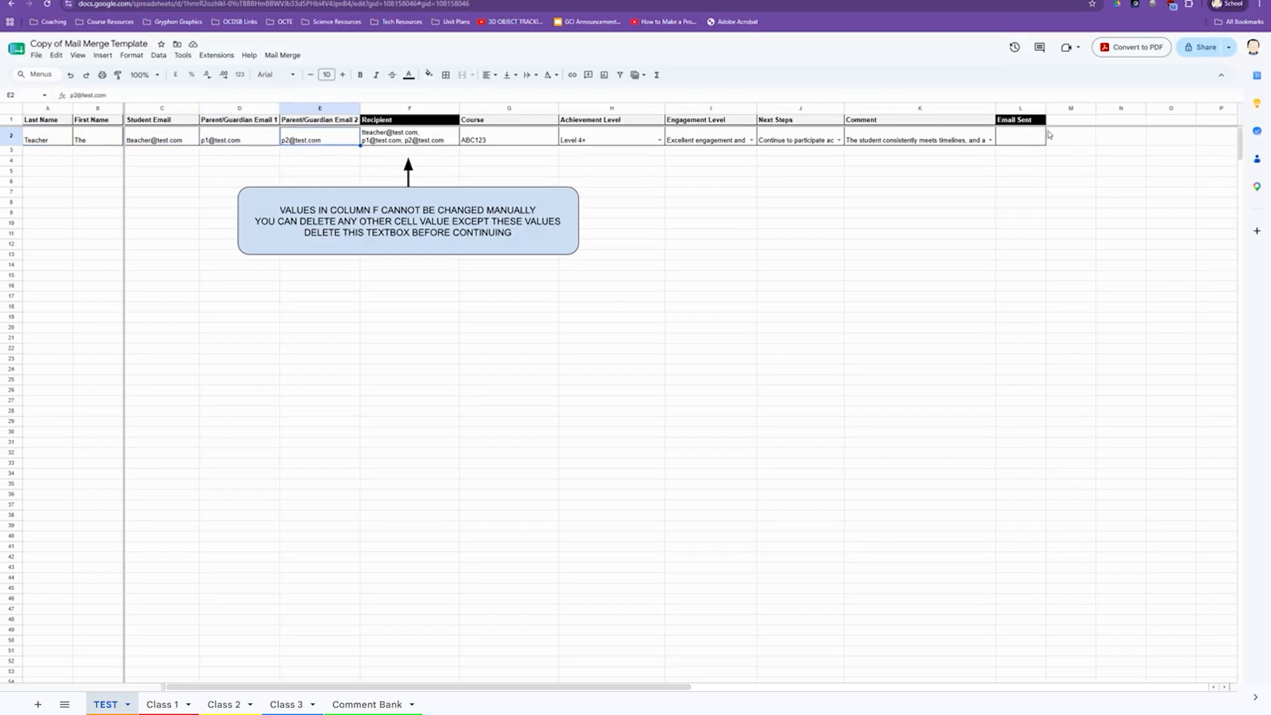
# Step: Clear the sample last name and first name in row 2 of the TEST sheet
pyautogui.click(53, 138)
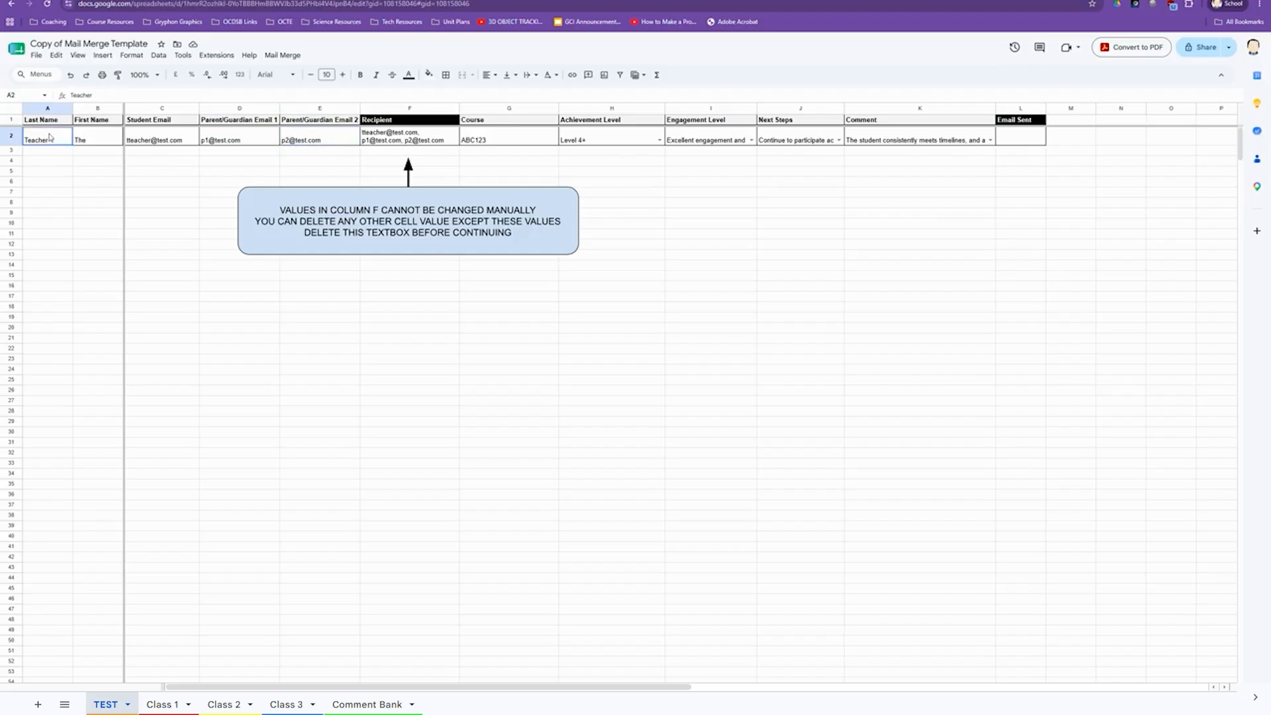
pyautogui.press('Delete')
pyautogui.click(98, 139)
pyautogui.press('Delete')
# Step: Clear the sample student email and first parent/guardian email in row 2, and undo both deletions
pyautogui.click(151, 143)
pyautogui.press('Delete')
pyautogui.click(224, 142)
pyautogui.click(235, 134)
pyautogui.press('Delete')
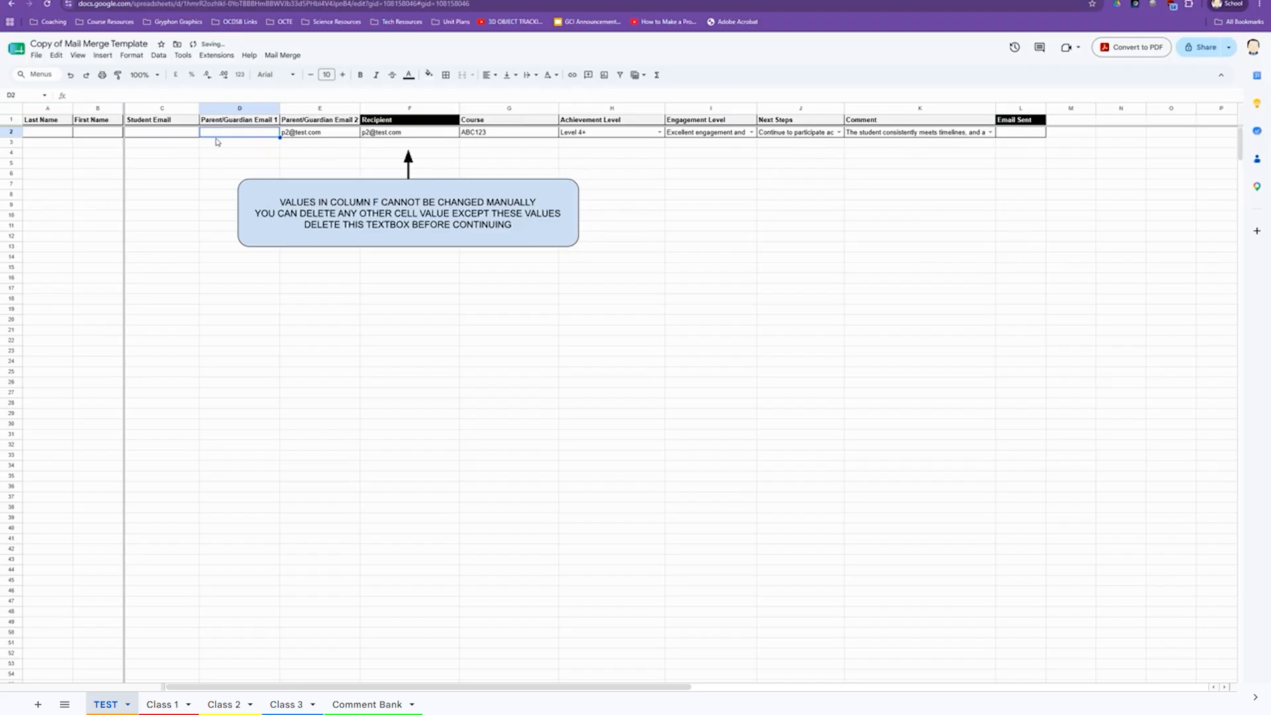
pyautogui.hotkey('ctrl', 'z')
pyautogui.hotkey('ctrl', 'z')
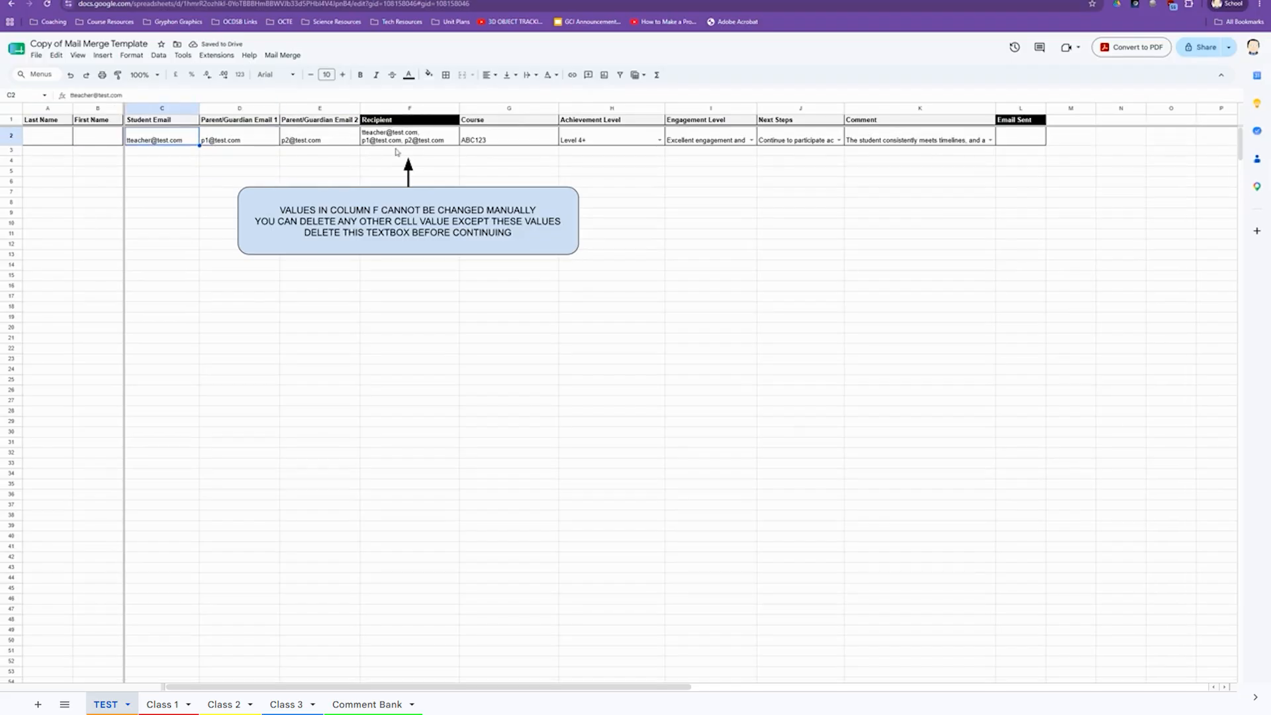
# Step: Clear both sample parent/guardian emails in row 2
pyautogui.click(338, 140)
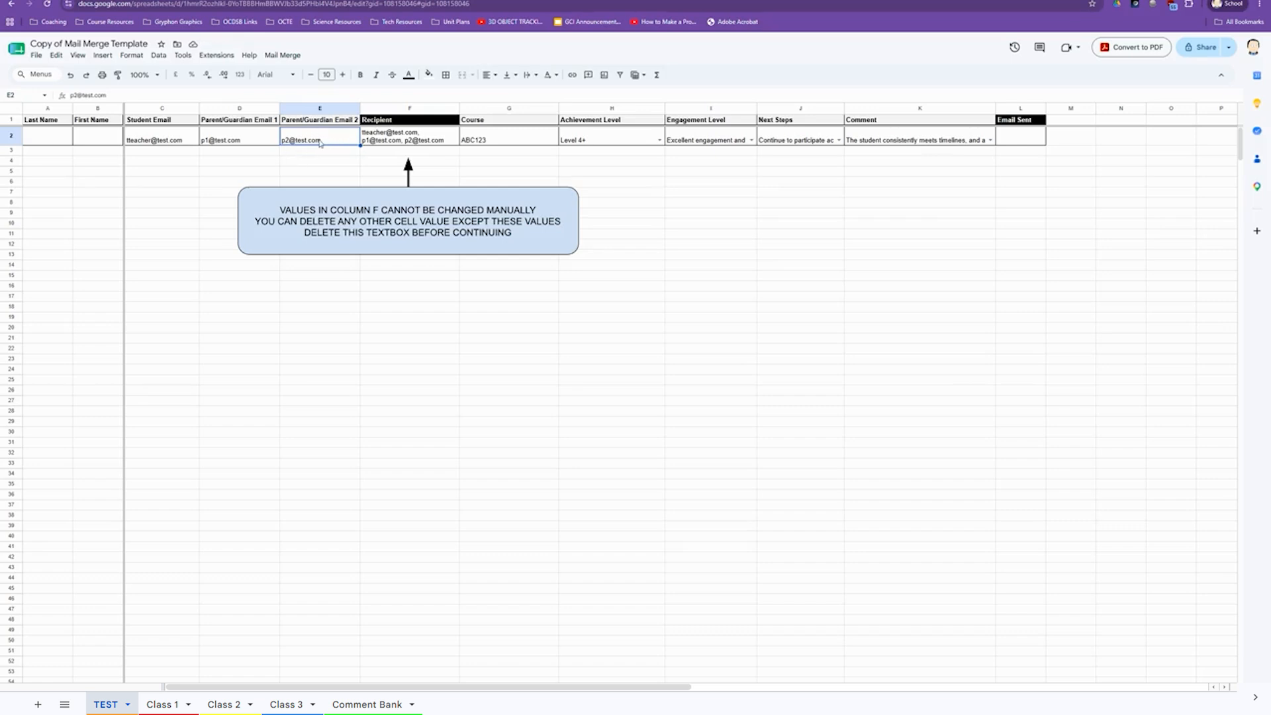
pyautogui.press('Delete')
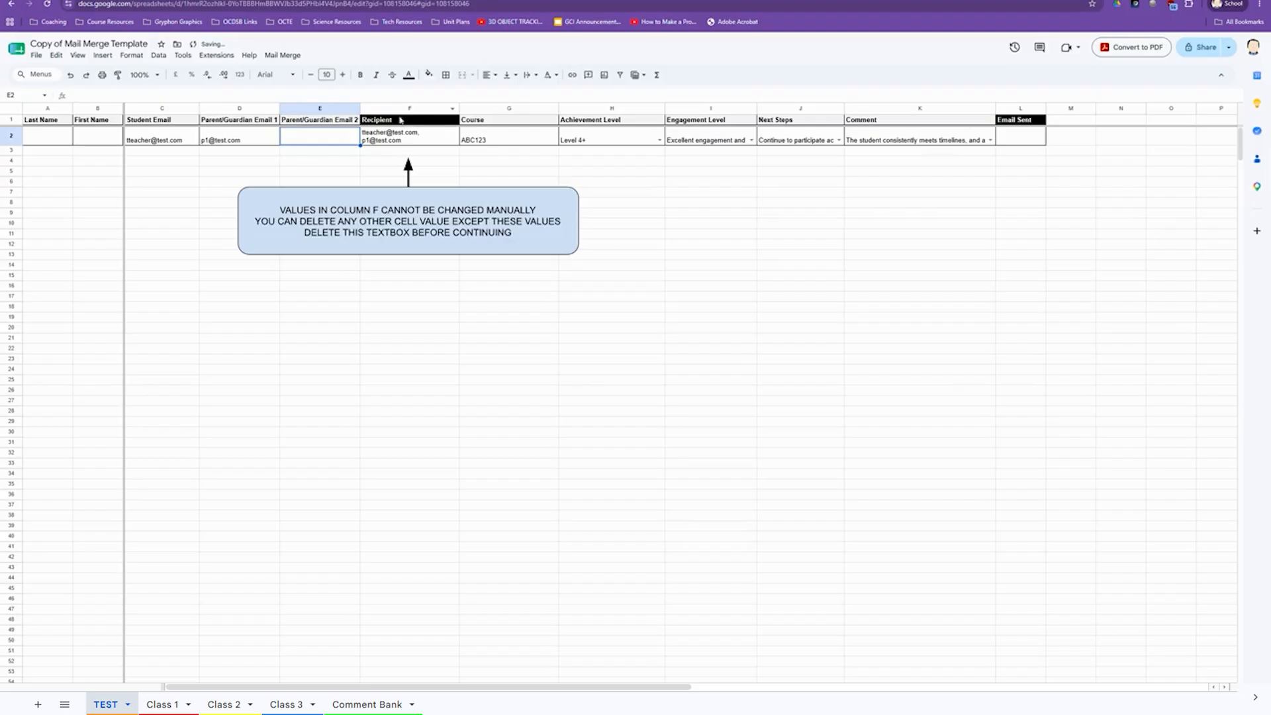
pyautogui.click(240, 142)
pyautogui.press('Delete')
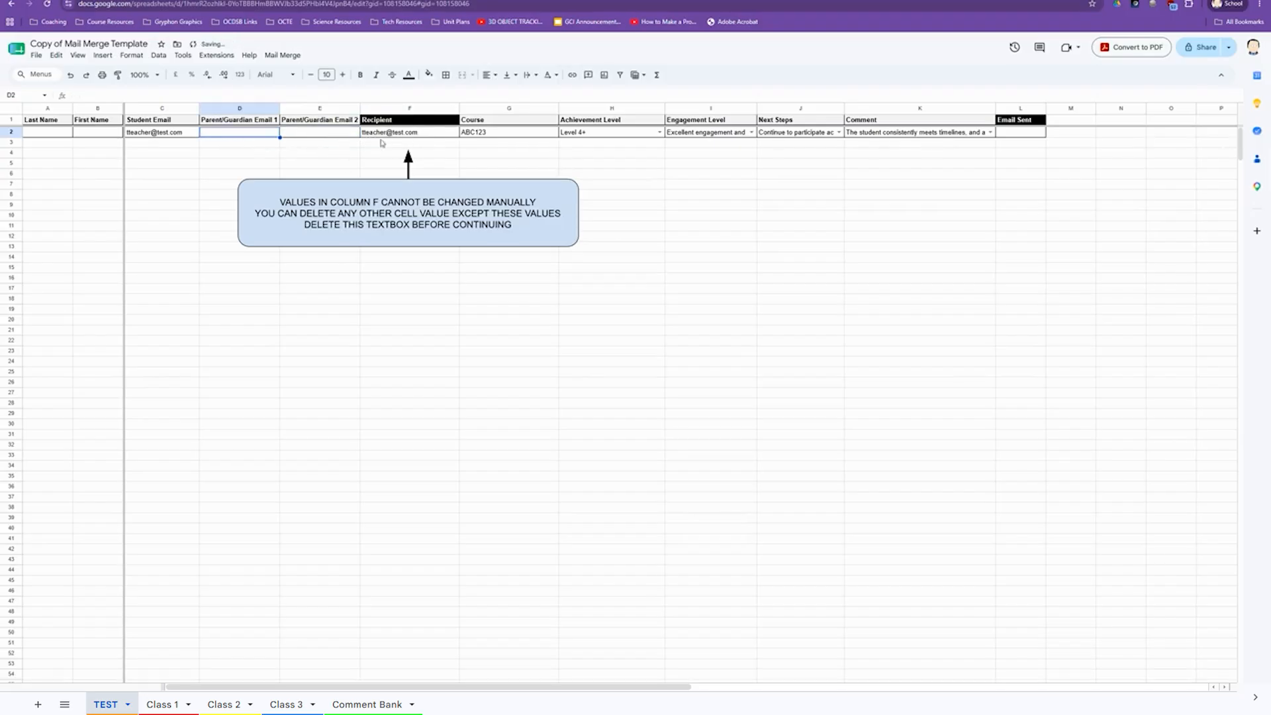
# Step: Try to clear the protected Recipient cell F2, cancel the edit, and inspect its formula without changing it
pyautogui.click(417, 135)
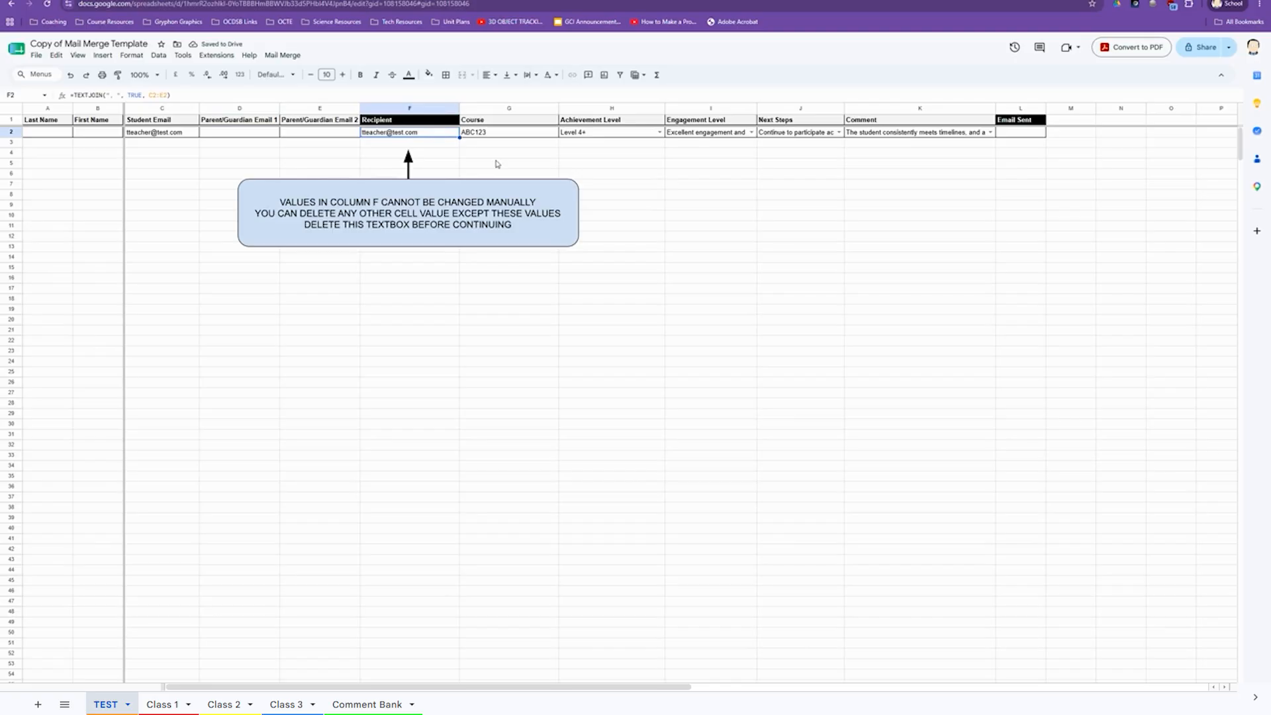
pyautogui.press('Delete')
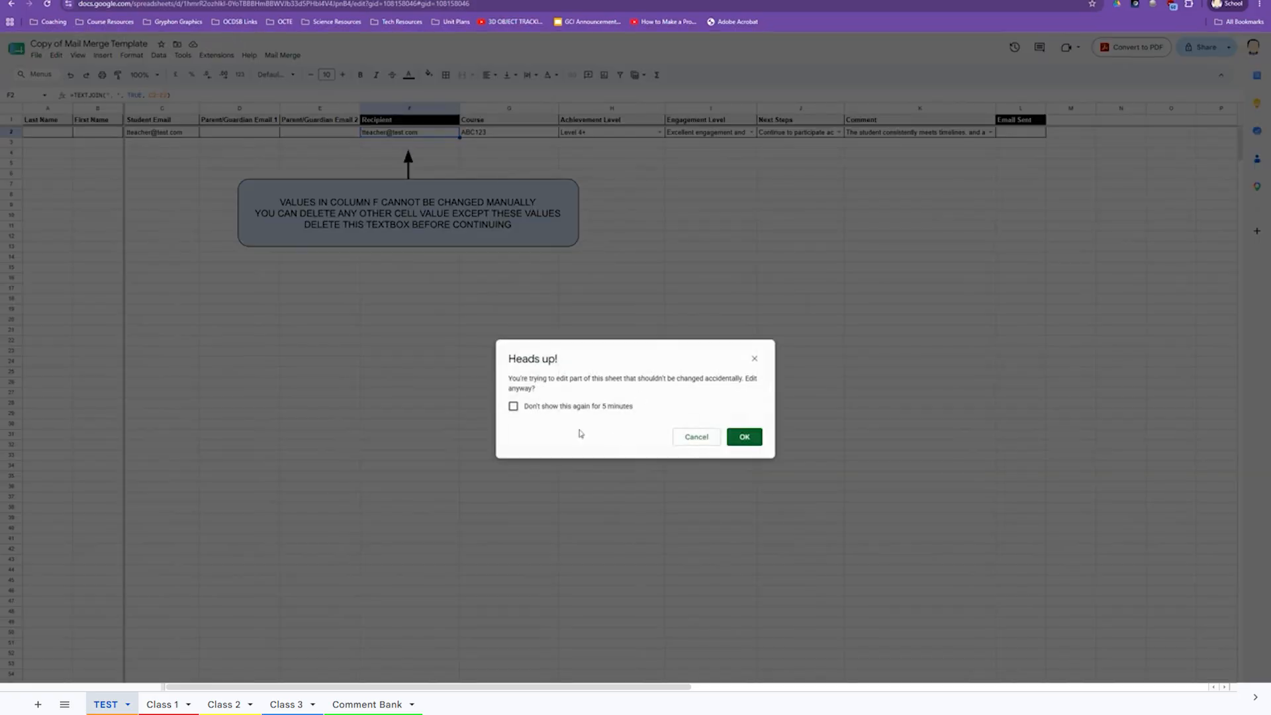
pyautogui.click(692, 441)
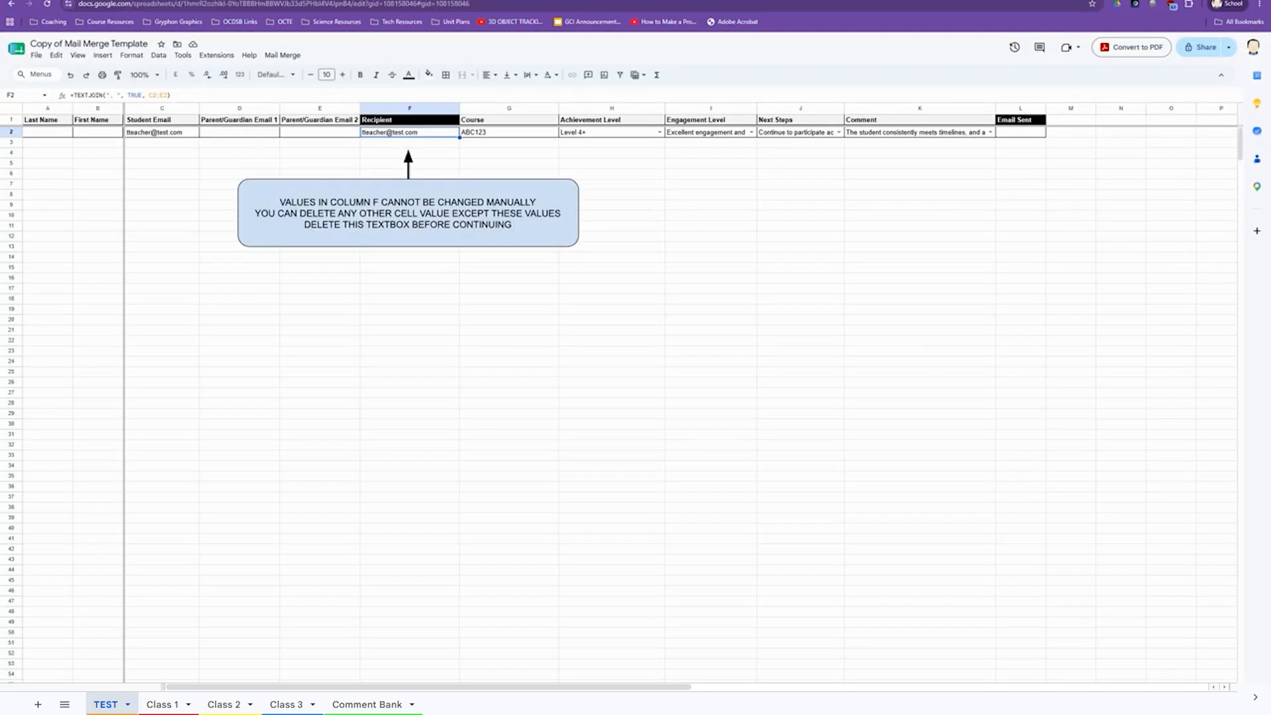
pyautogui.moveTo(173, 96); pyautogui.dragTo(58, 98)
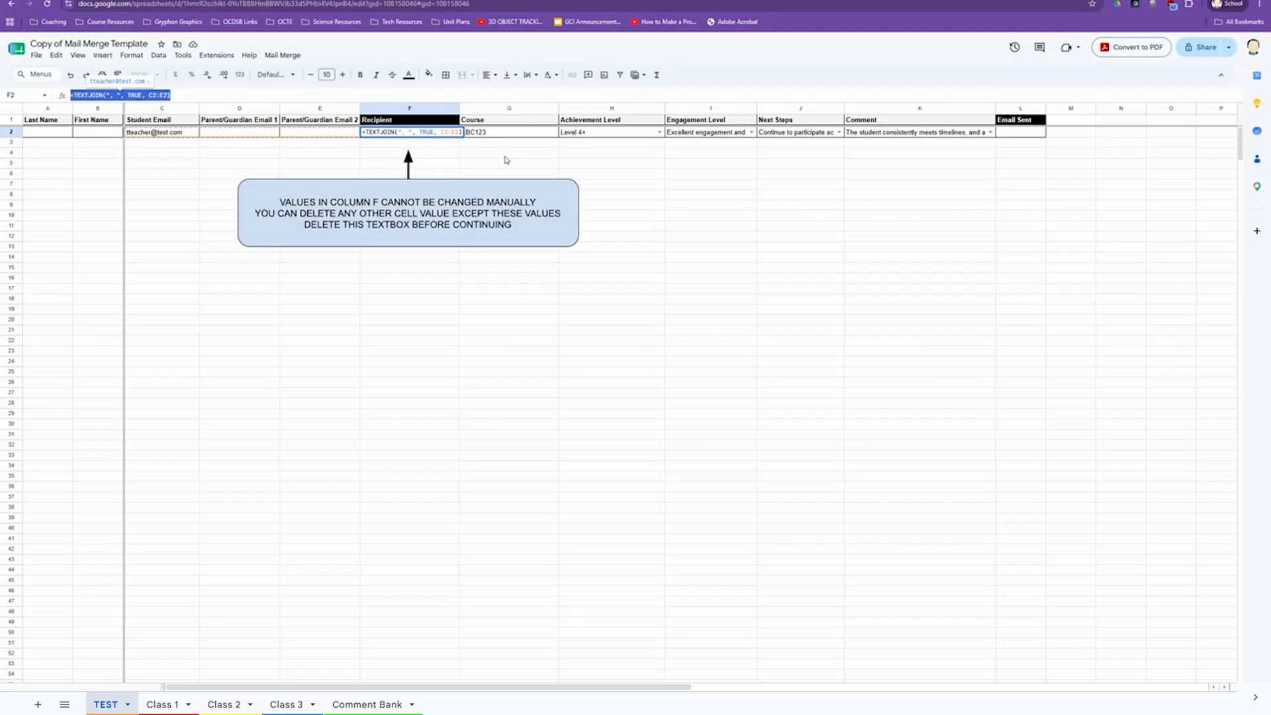
pyautogui.press('Escape')
# Step: Clear the sample student email and the Course through Comment values in row 2
pyautogui.click(160, 136)
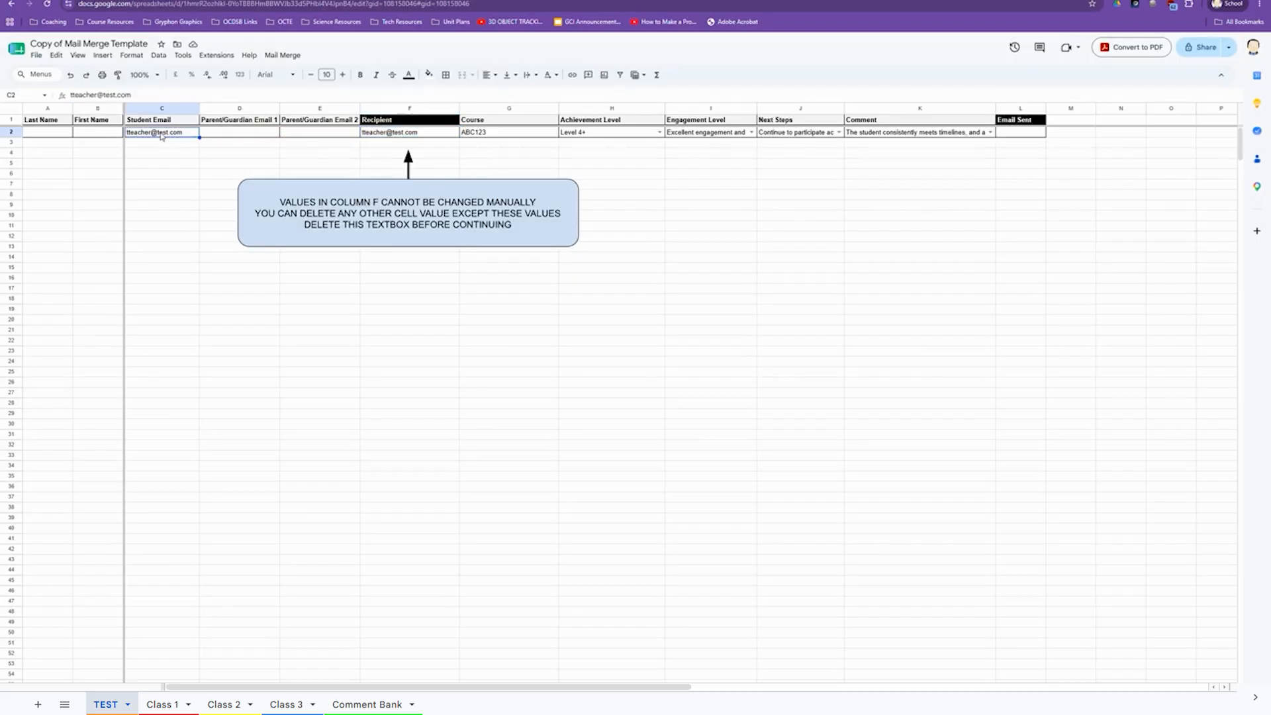
pyautogui.press('Delete')
pyautogui.moveTo(507, 134); pyautogui.dragTo(868, 139)
pyautogui.press('Delete')
pyautogui.click(814, 206)
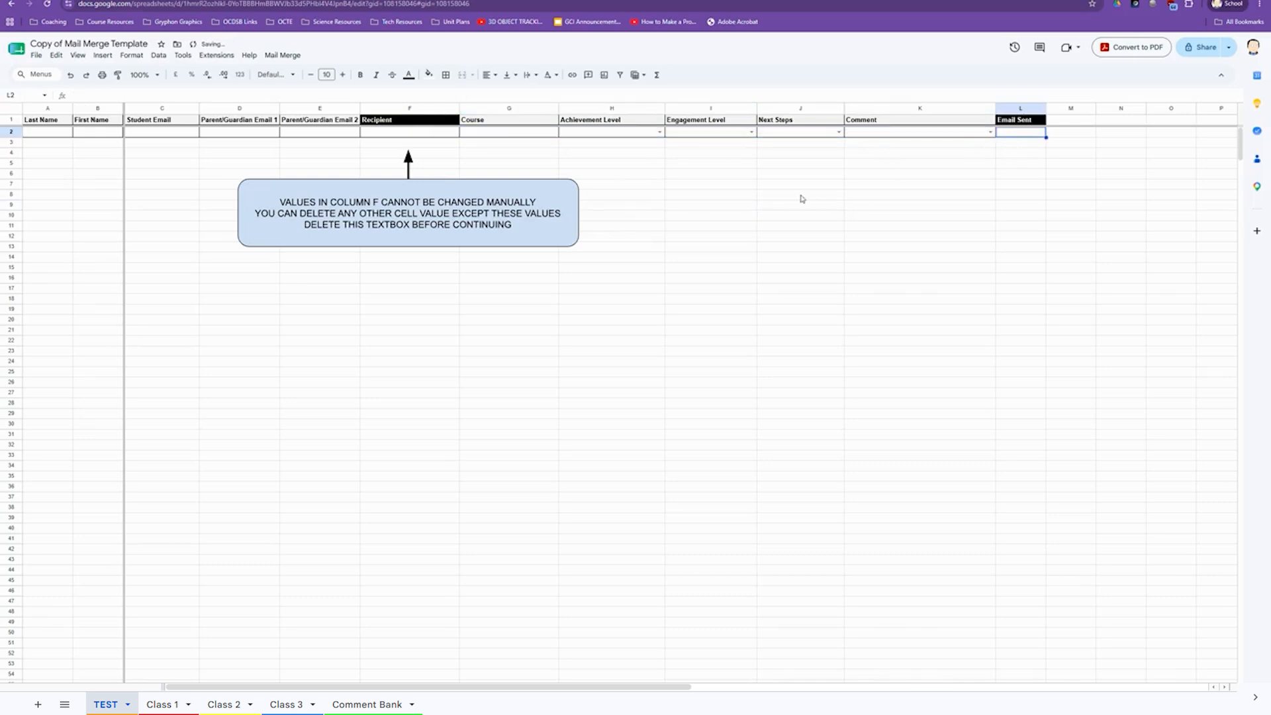
# Step: Examine the Recipient cell's formula and the Course, Achievement Level, Engagement Level, Next Steps and Comment column headers
pyautogui.click(400, 136)
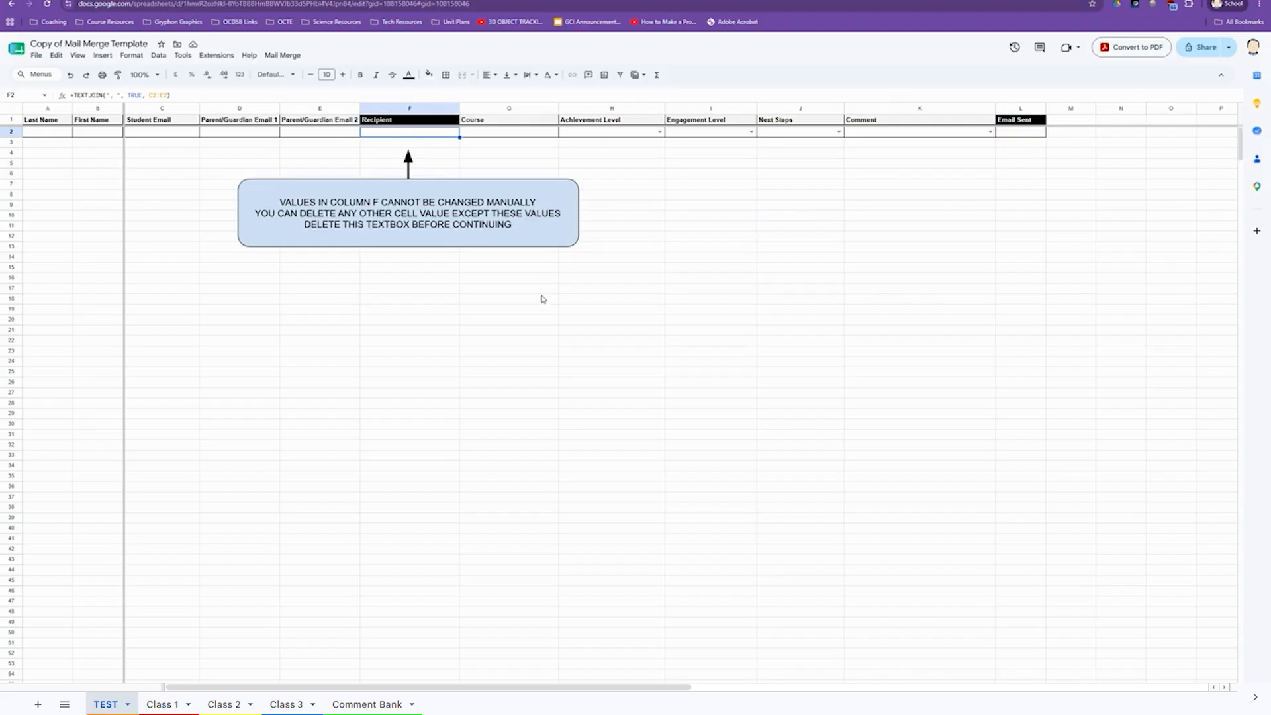
pyautogui.click(523, 125)
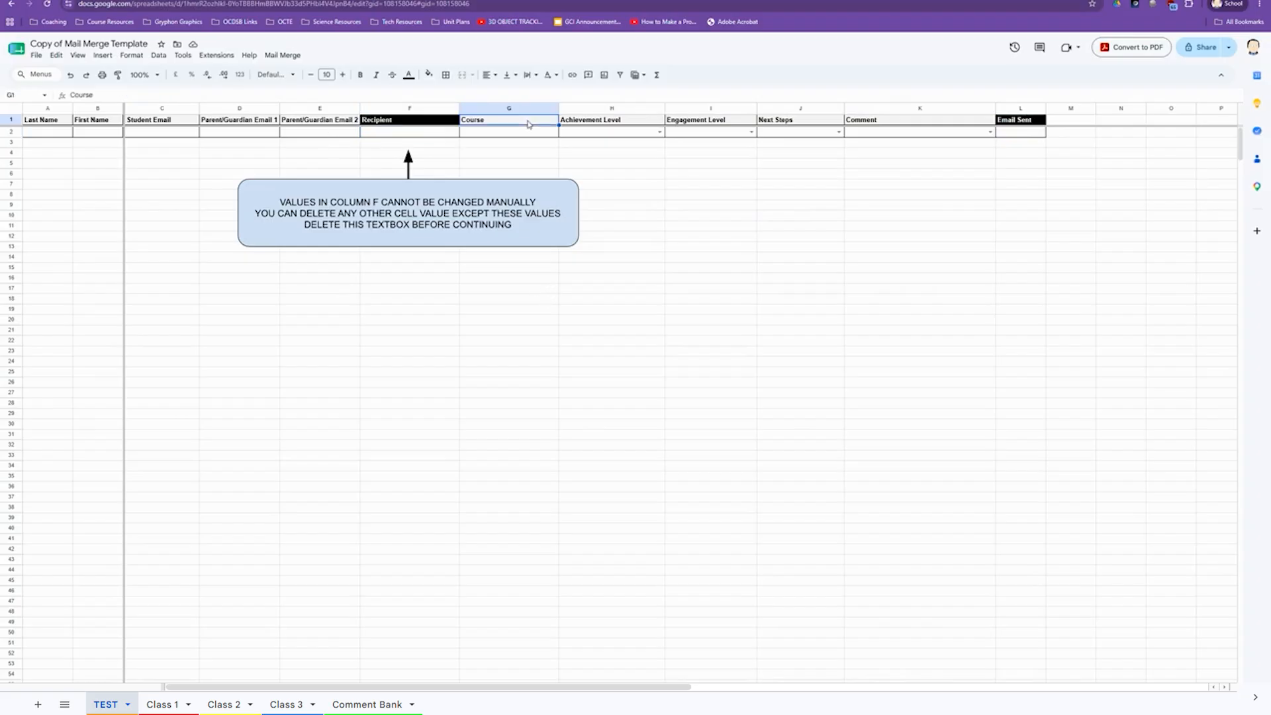
pyautogui.click(604, 124)
pyautogui.click(709, 126)
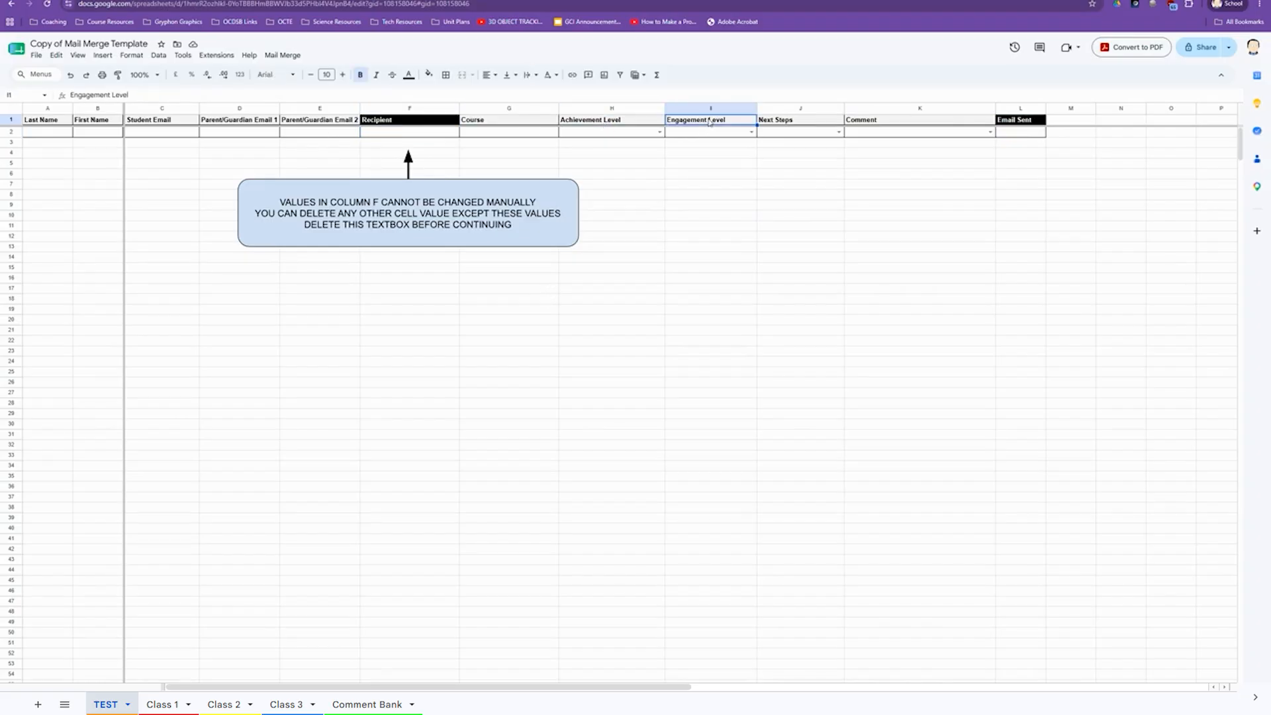
pyautogui.click(839, 125)
pyautogui.click(889, 120)
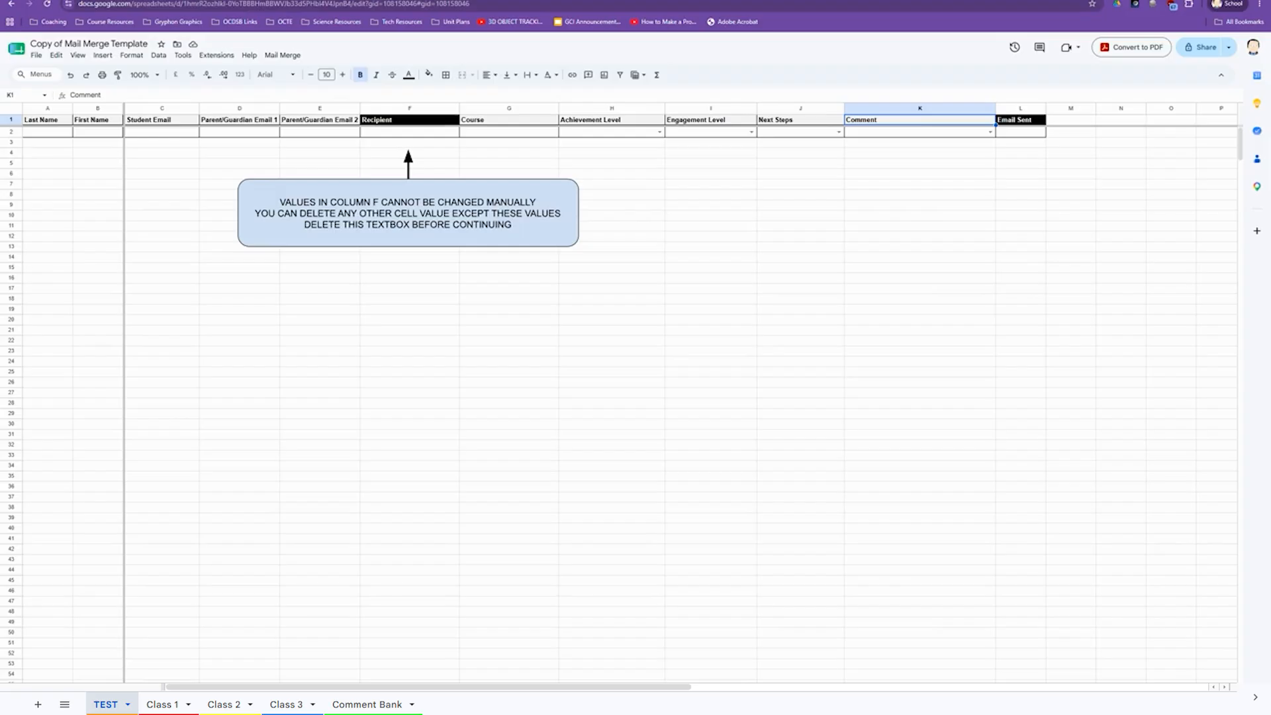
pyautogui.click(1011, 166)
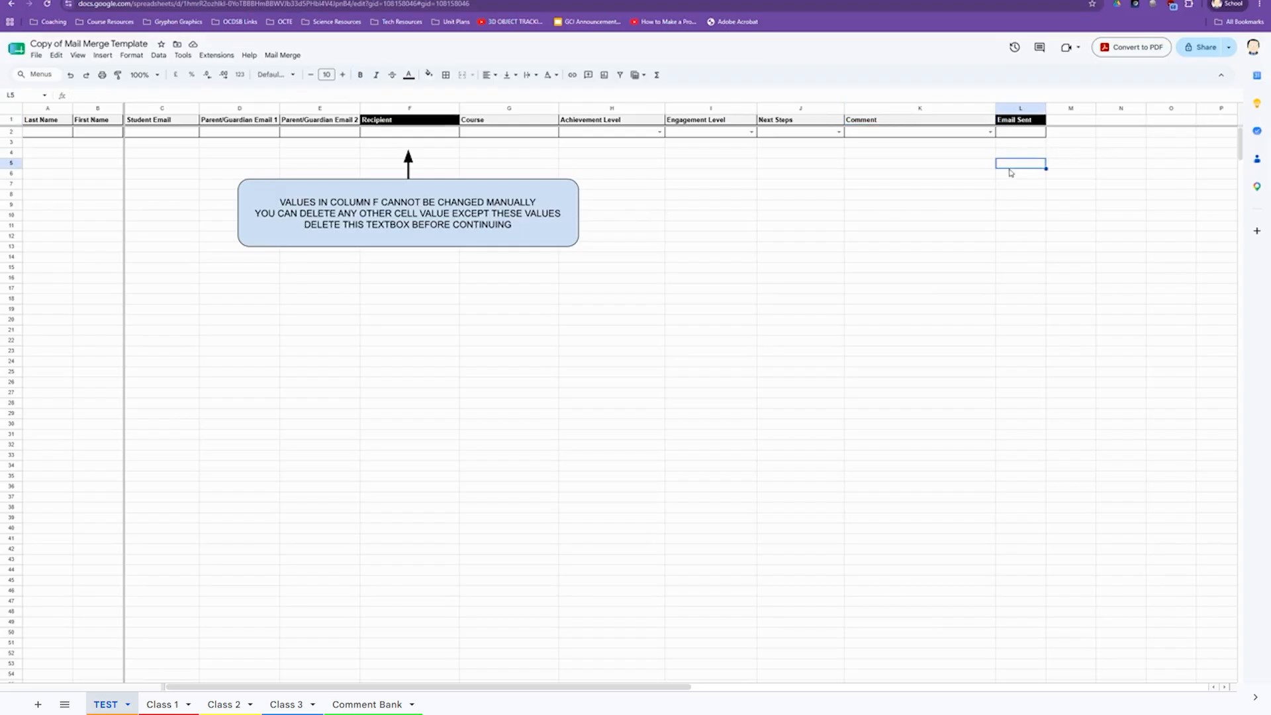
# Step: Delete the instruction textbox and its arrow beneath the Recipient column on the TEST sheet
pyautogui.click(418, 196)
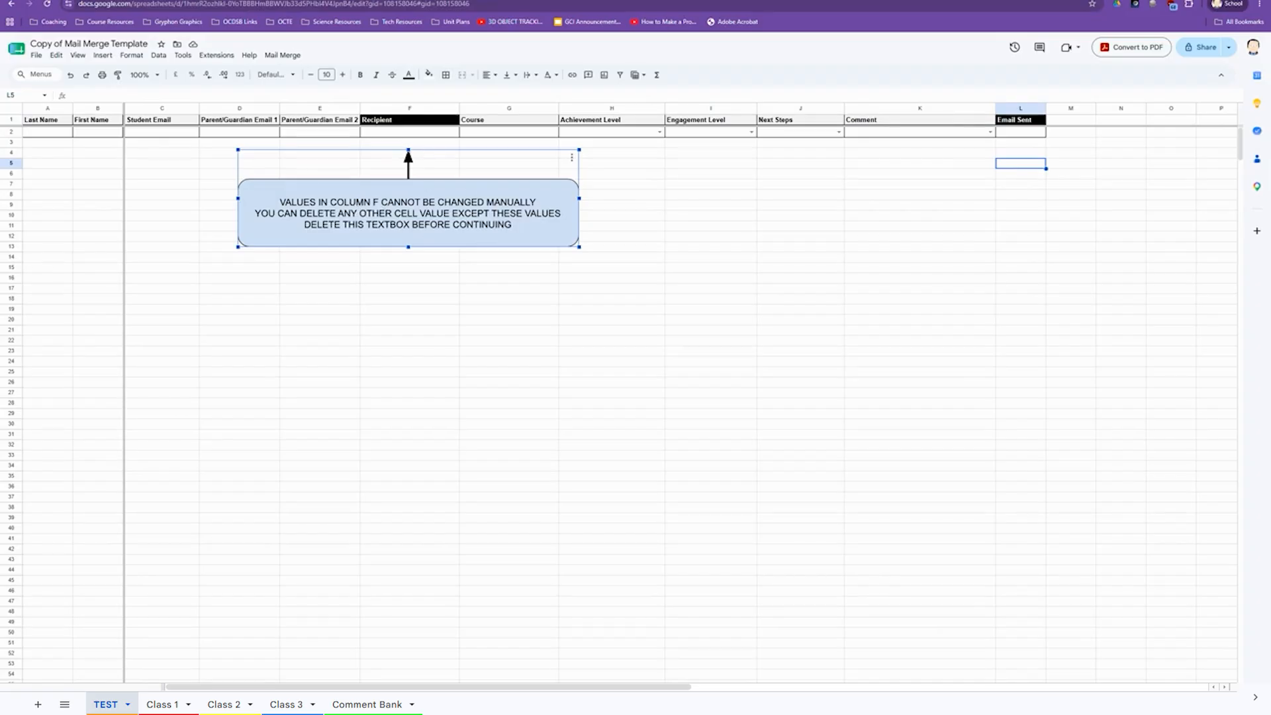
pyautogui.click(404, 131)
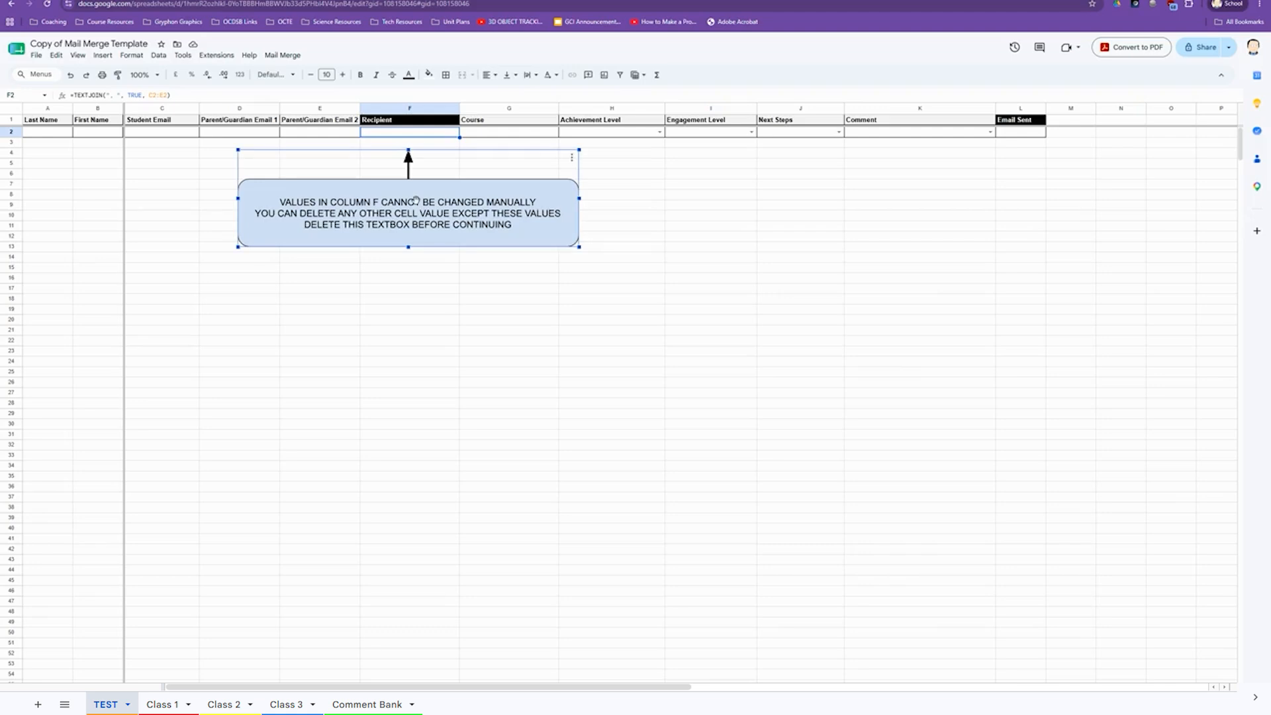
pyautogui.press('Delete')
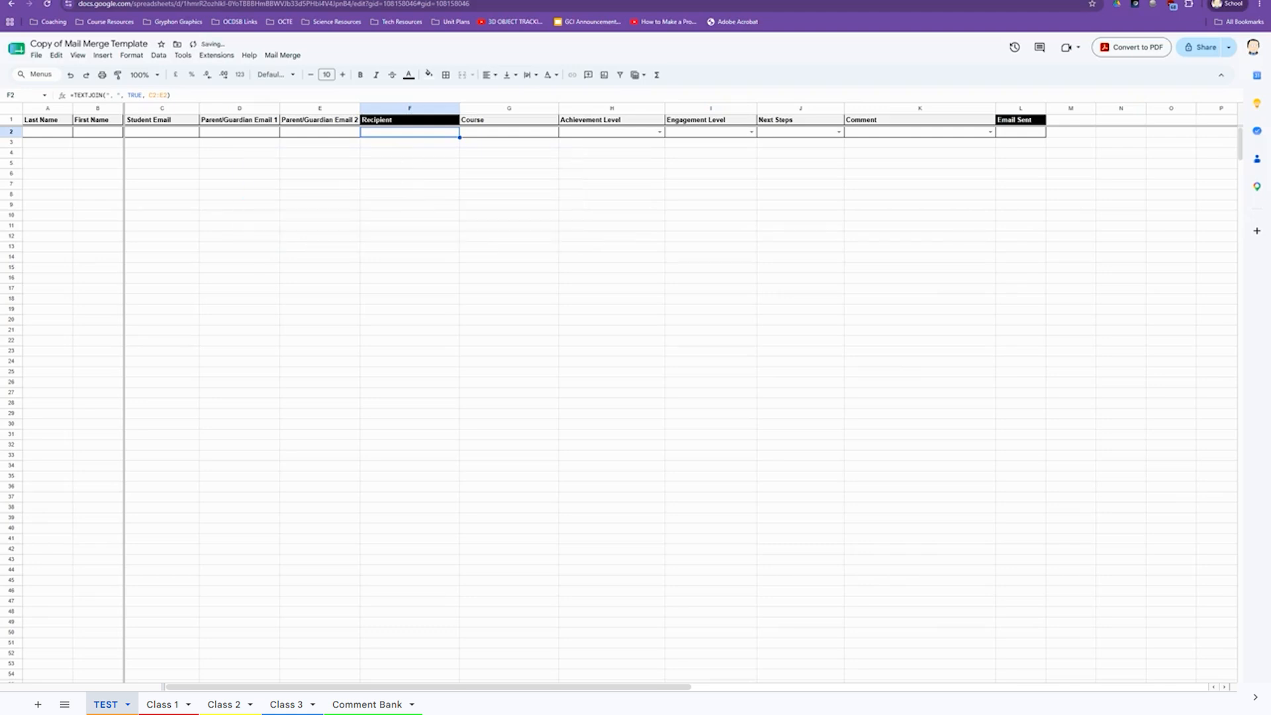
# Step: Fill in the test student's last name, first name and student email in row 2
pyautogui.click(52, 133)
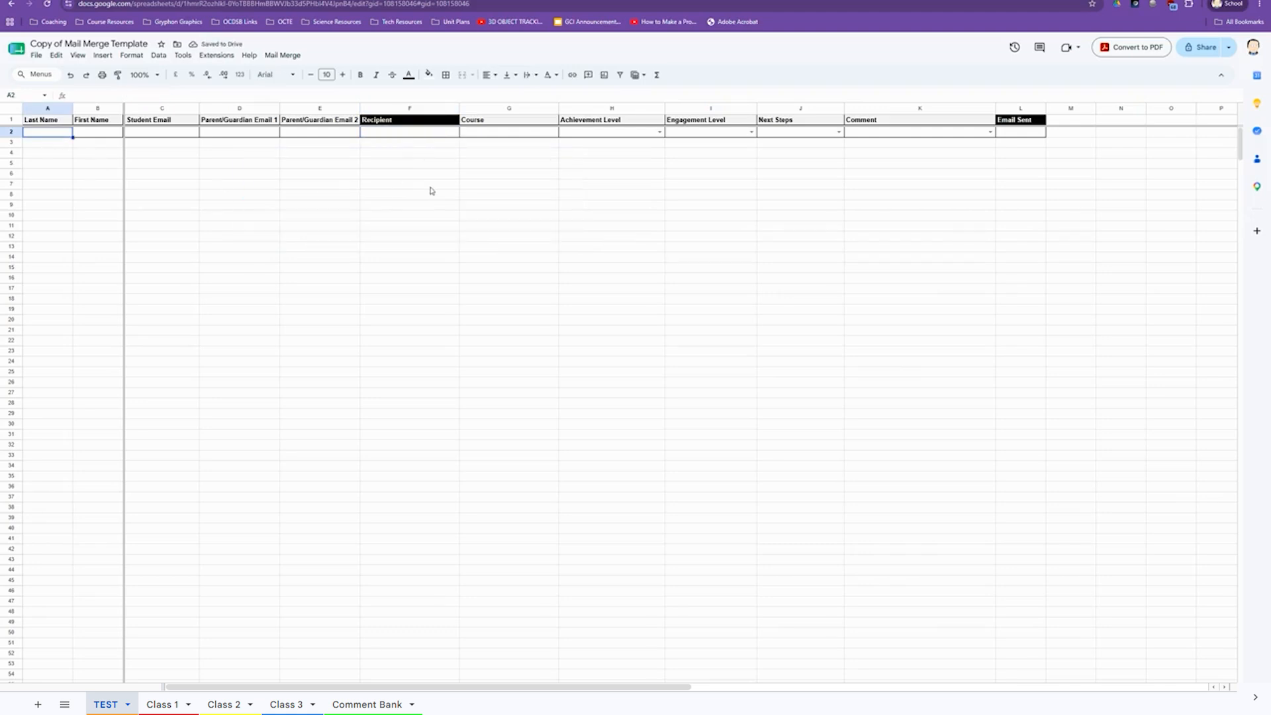
pyautogui.write('Teacher')
pyautogui.press('Tab')
pyautogui.write('Mister')
pyautogui.press('Tab')
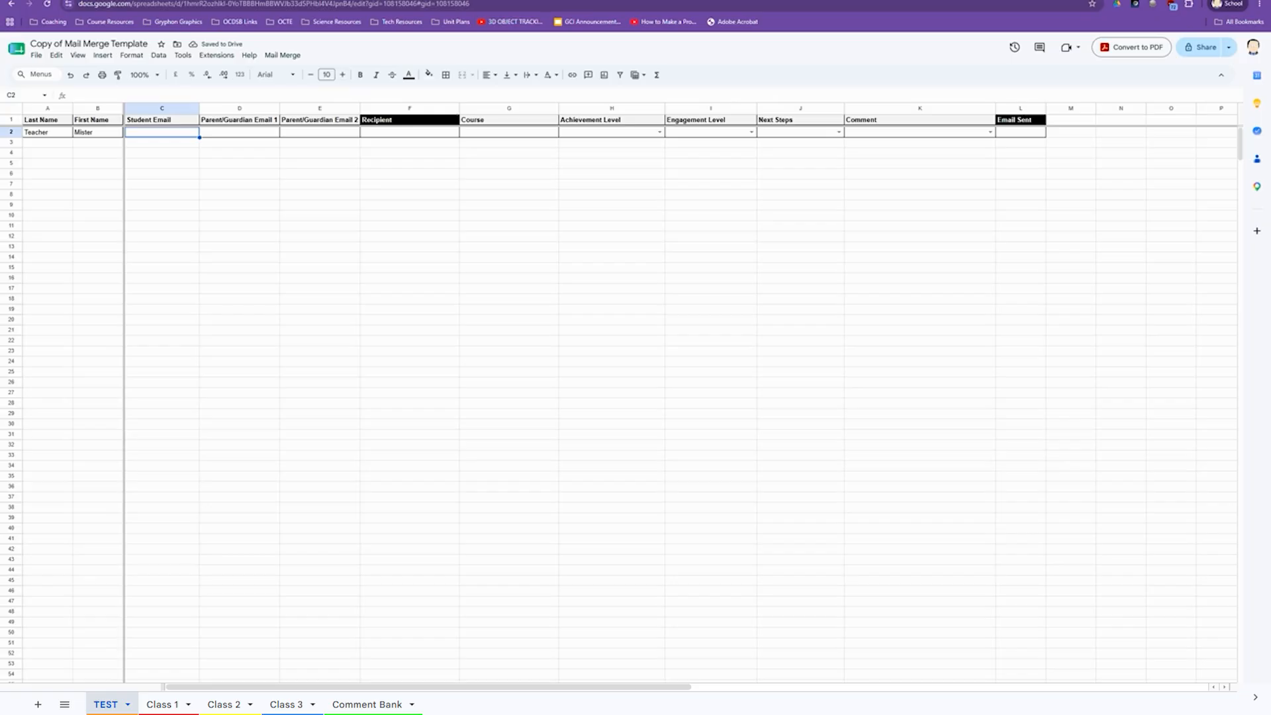
pyautogui.write('******')
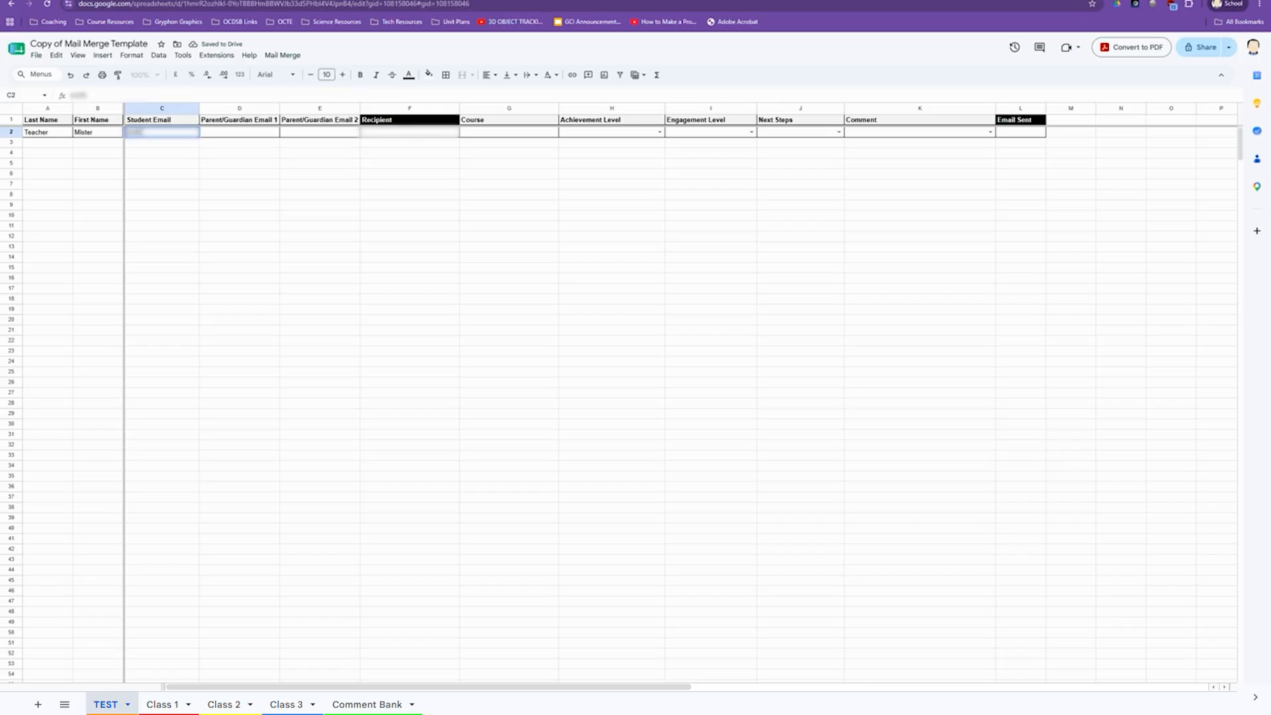
pyautogui.write('*************')
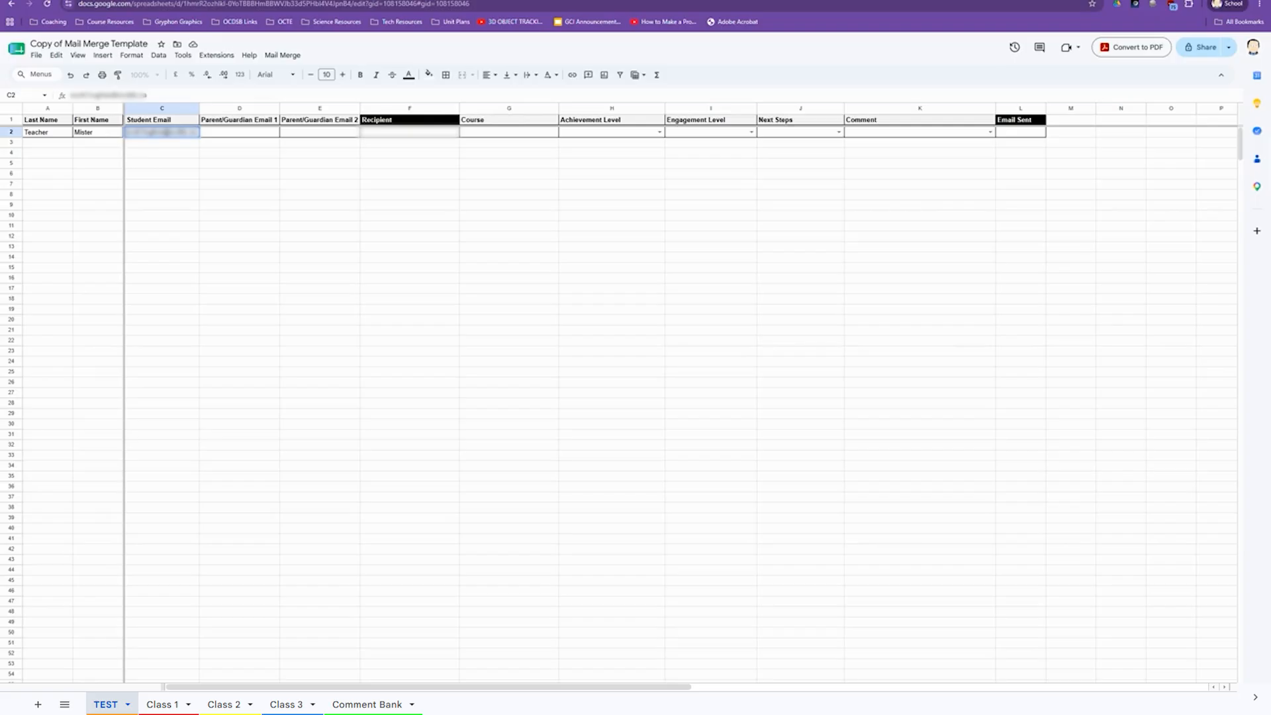
pyautogui.press('Tab')
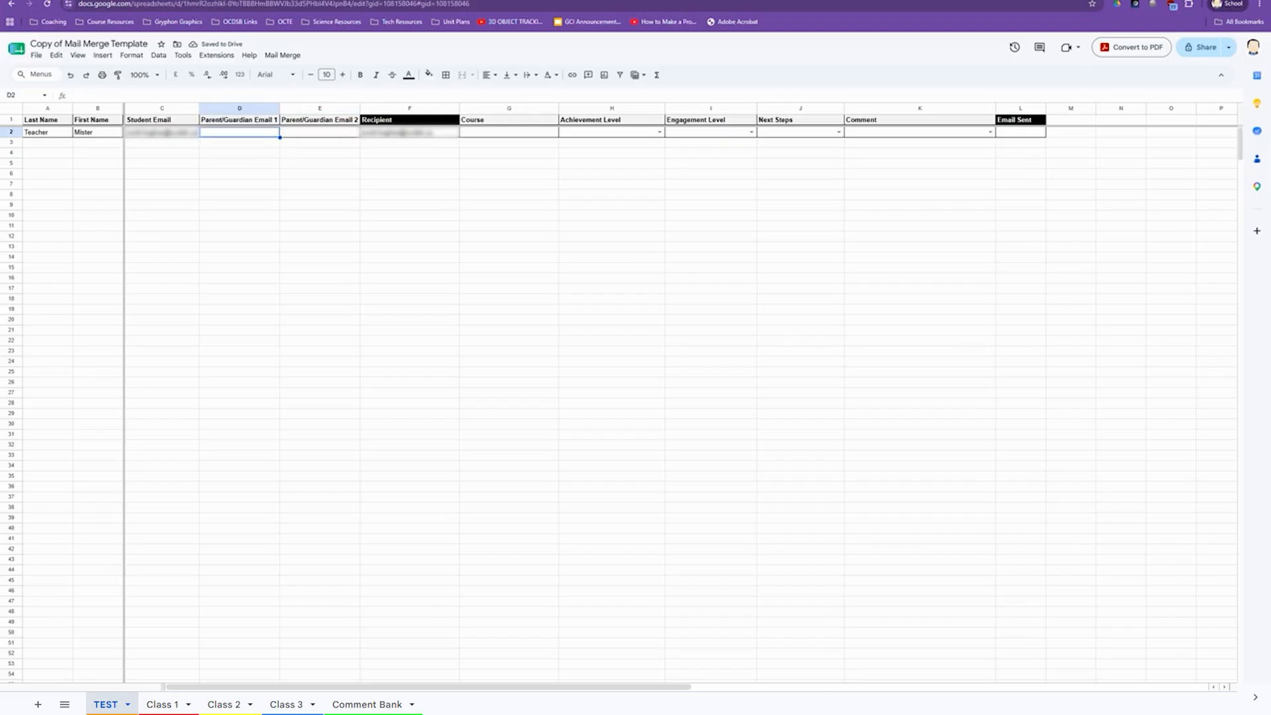
# Step: Leave both parent/guardian emails blank in row 2, then set Course to ABC123 and Achievement Level to Level 3
pyautogui.press('Right')
pyautogui.press('Left')
pyautogui.press('Right')
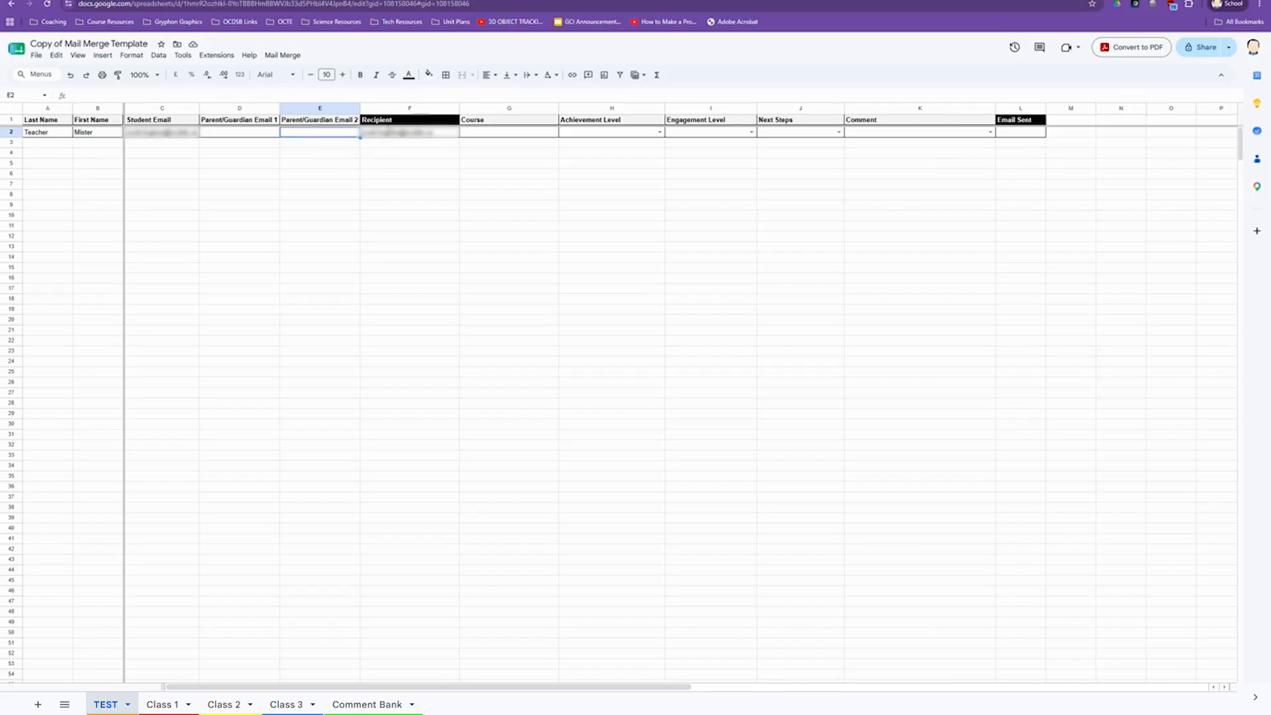
pyautogui.click(408, 136)
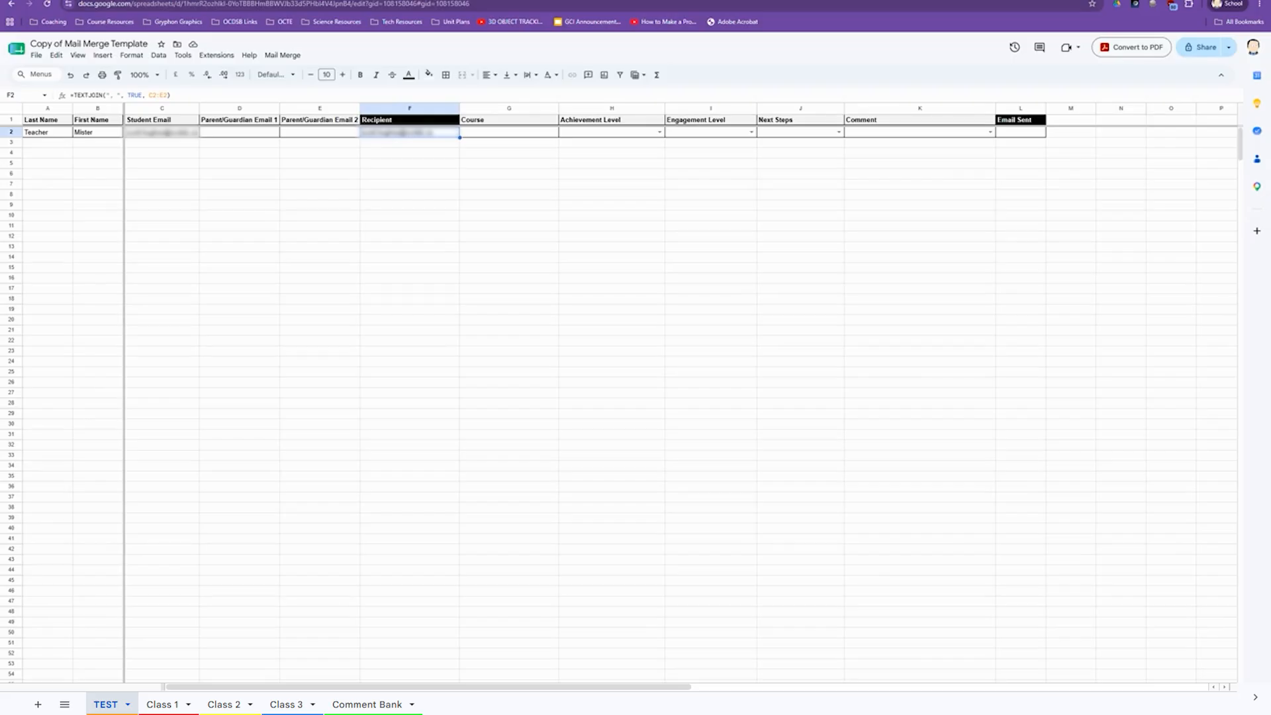
pyautogui.click(504, 134)
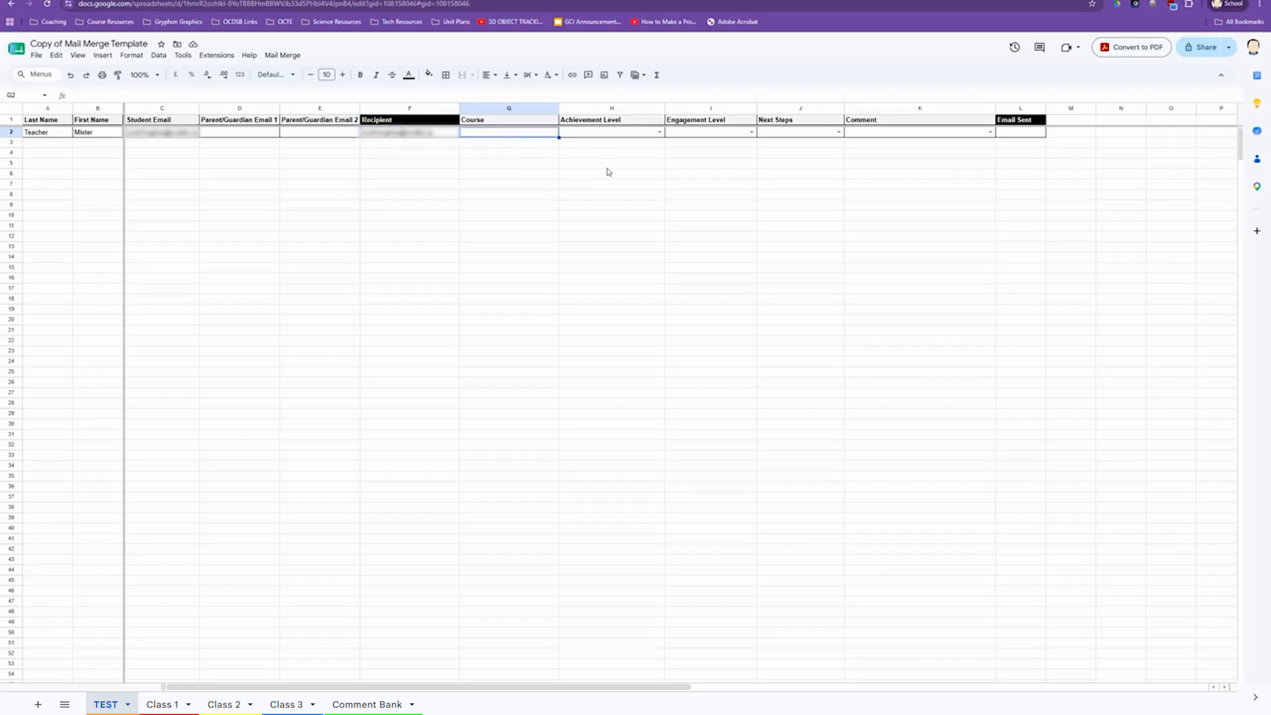
pyautogui.write('ABC')
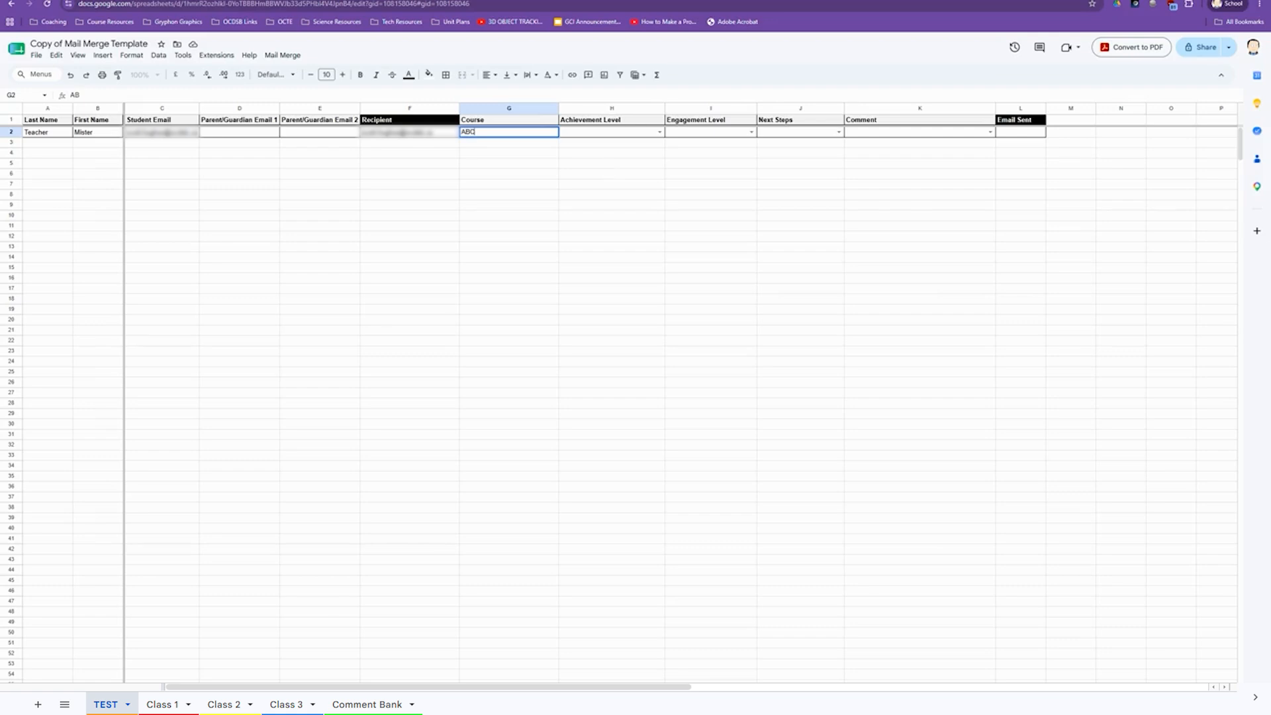
pyautogui.write('123')
pyautogui.click(659, 132)
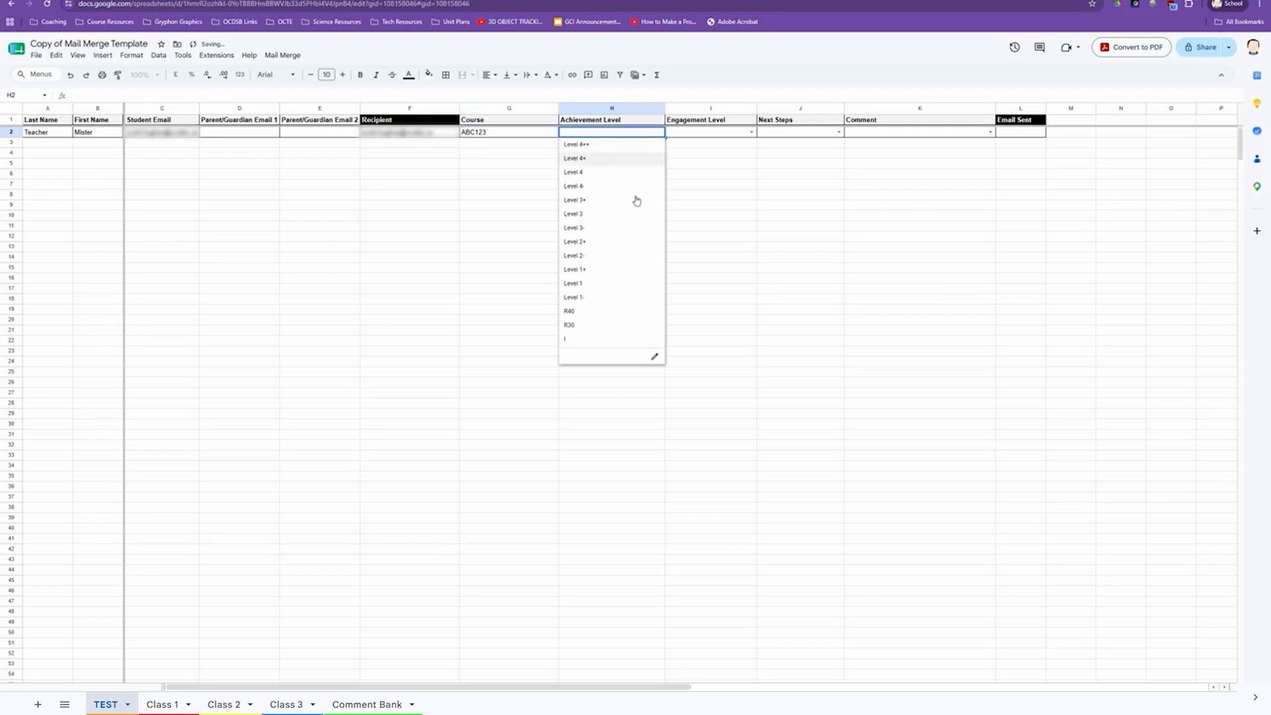
pyautogui.click(616, 215)
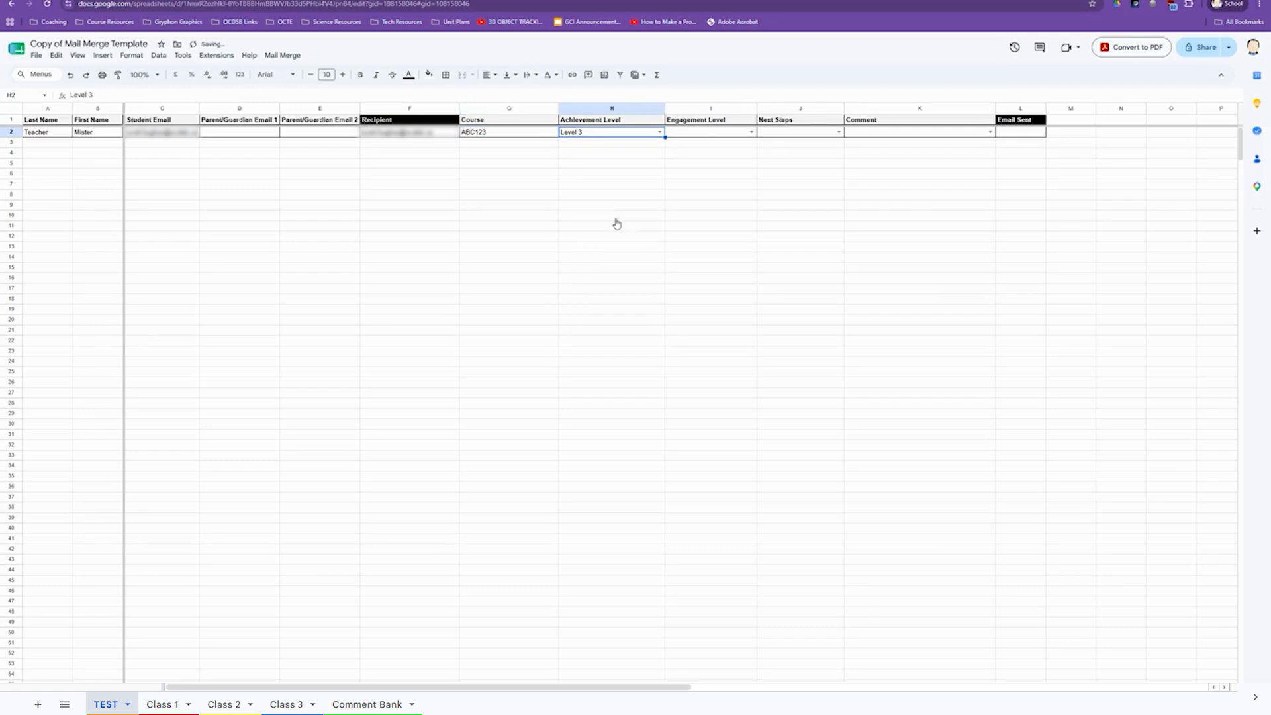
# Step: Set row 2's Engagement Level to the good engagement option and Next Steps to "Work on showing your steps/process to reveal your thinking"
pyautogui.click(752, 132)
pyautogui.click(733, 187)
pyautogui.click(839, 132)
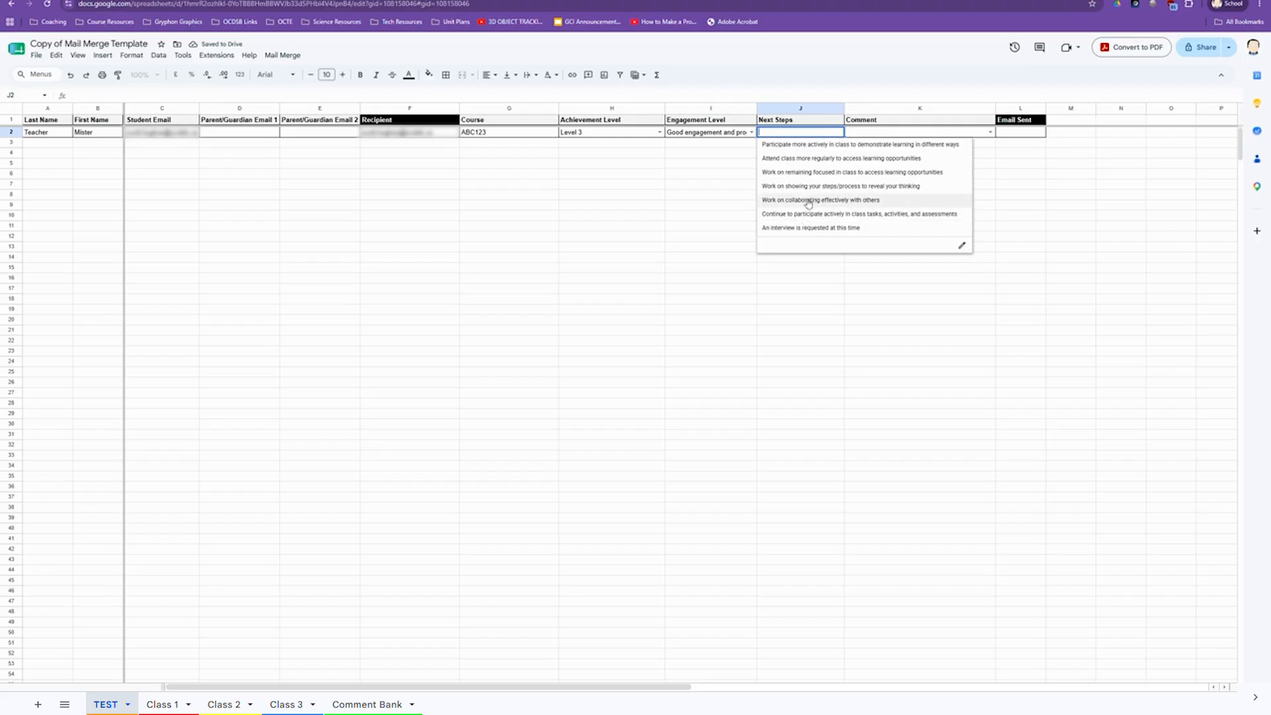
pyautogui.click(906, 192)
# Step: Set row 2's Comment to "The student usually meets timelines, and/or actively participates in class tasks, activities, and assessments."
pyautogui.click(991, 132)
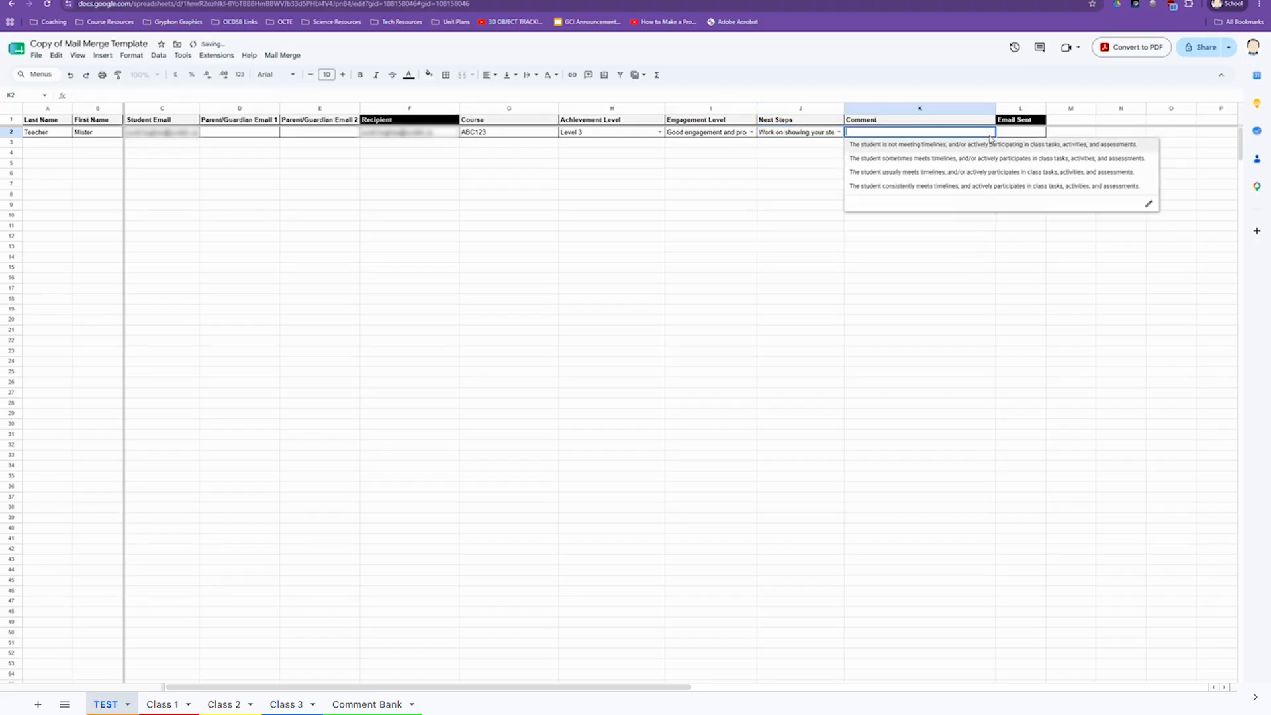
pyautogui.click(919, 173)
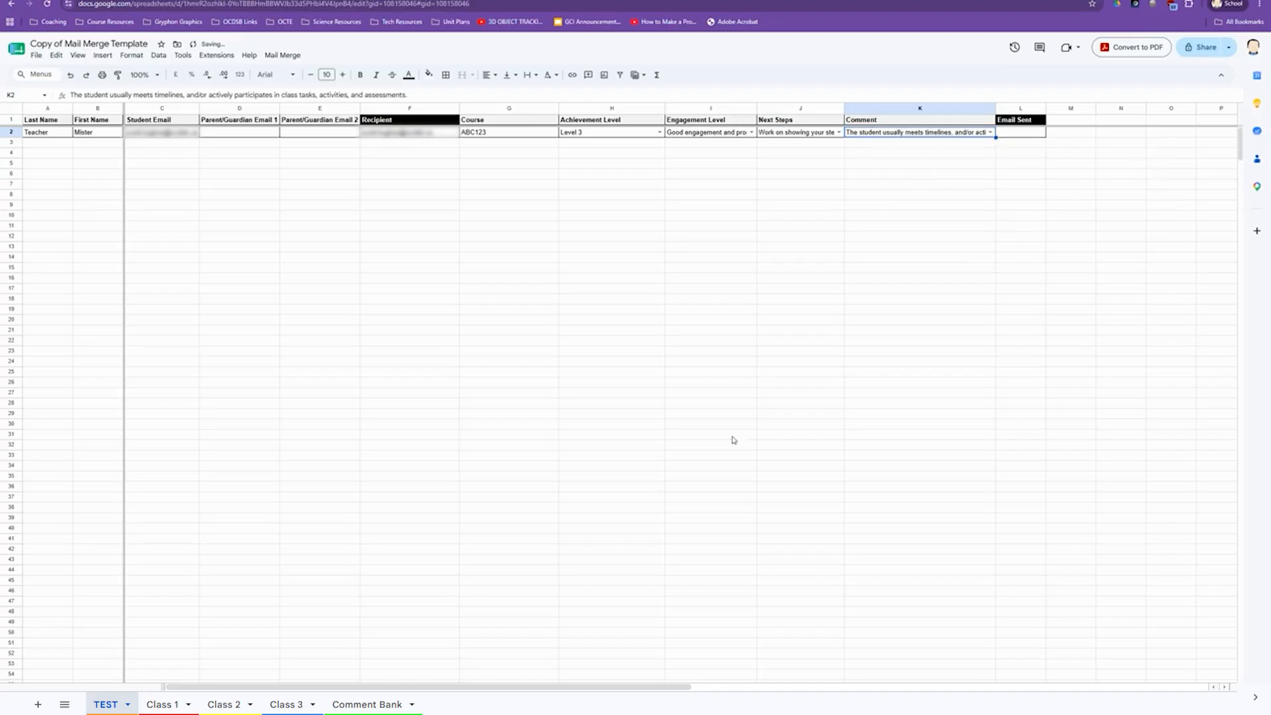
pyautogui.click(506, 300)
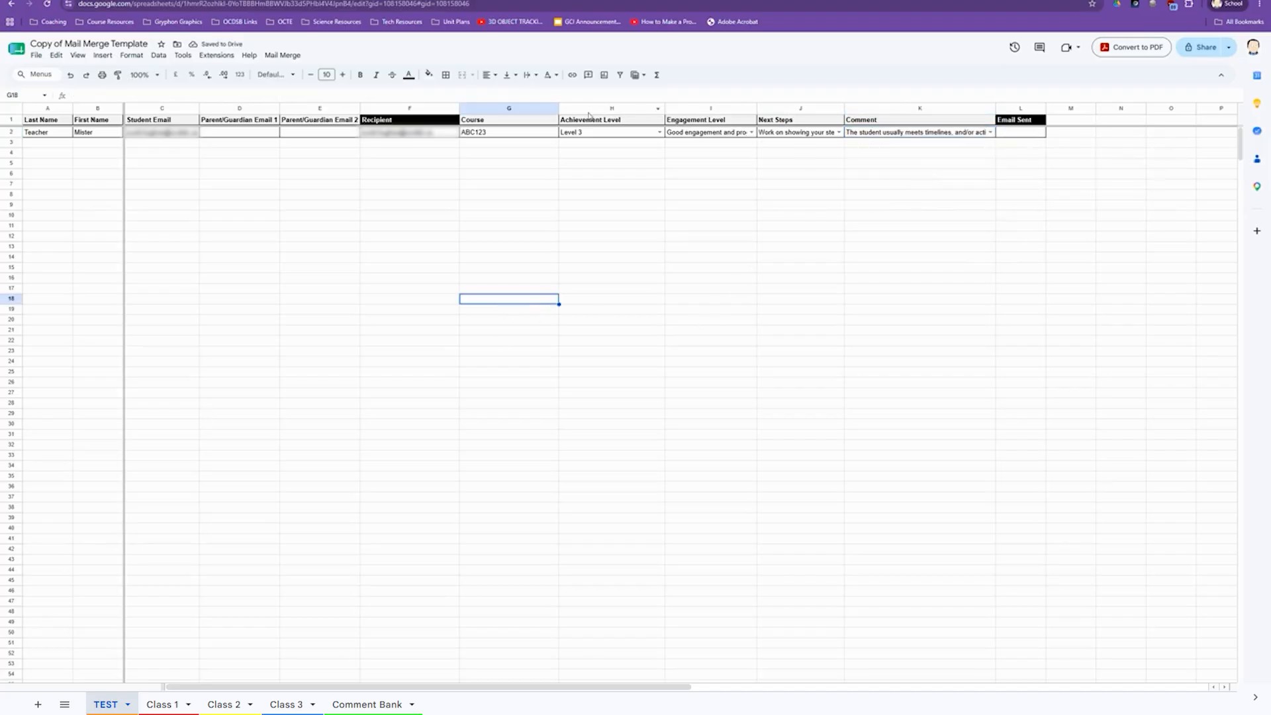
# Step: Insert a column between Course and Achievement Level and give it the header New
pyautogui.click(518, 116)
pyautogui.rightClick(518, 116)
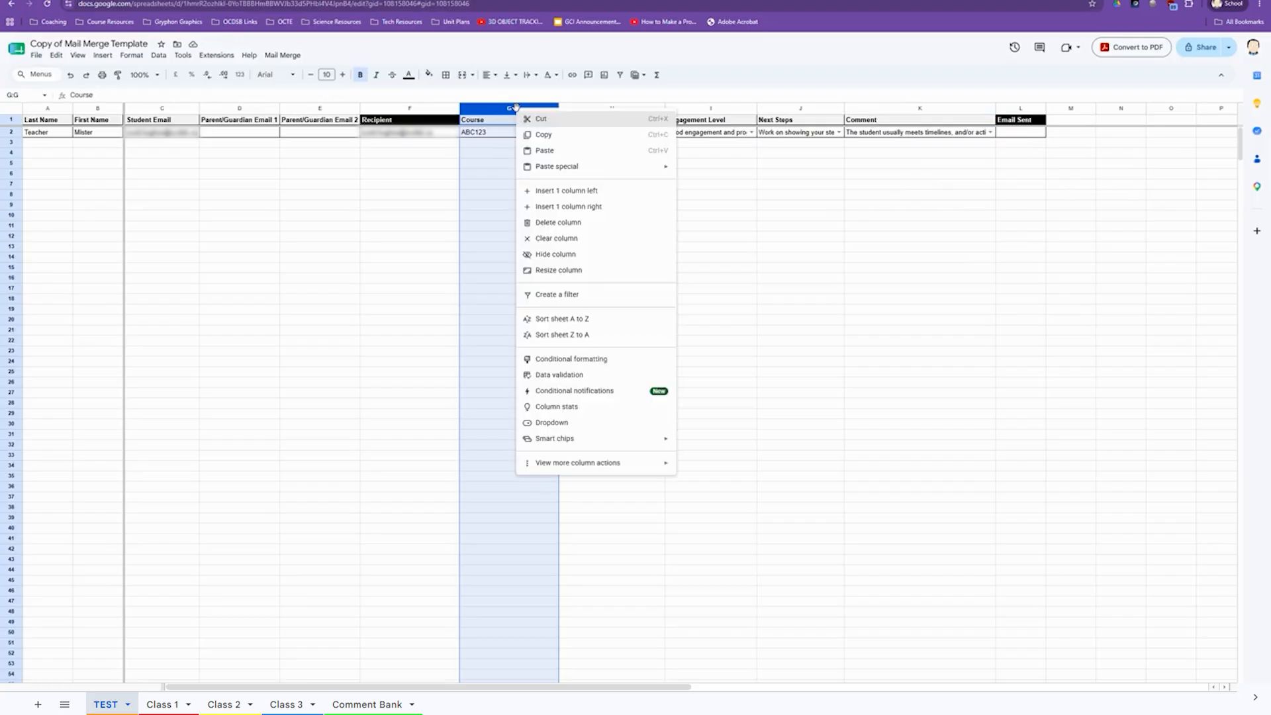
pyautogui.click(562, 207)
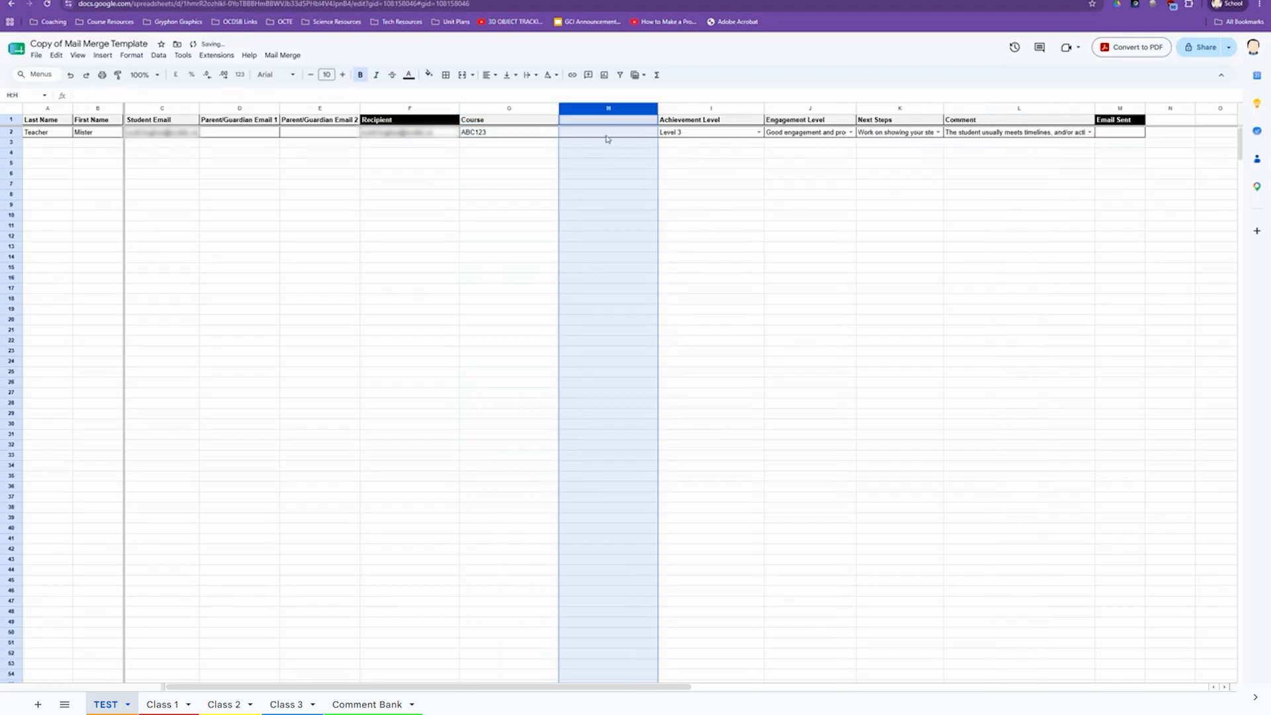
pyautogui.click(607, 124)
pyautogui.write('NEW')
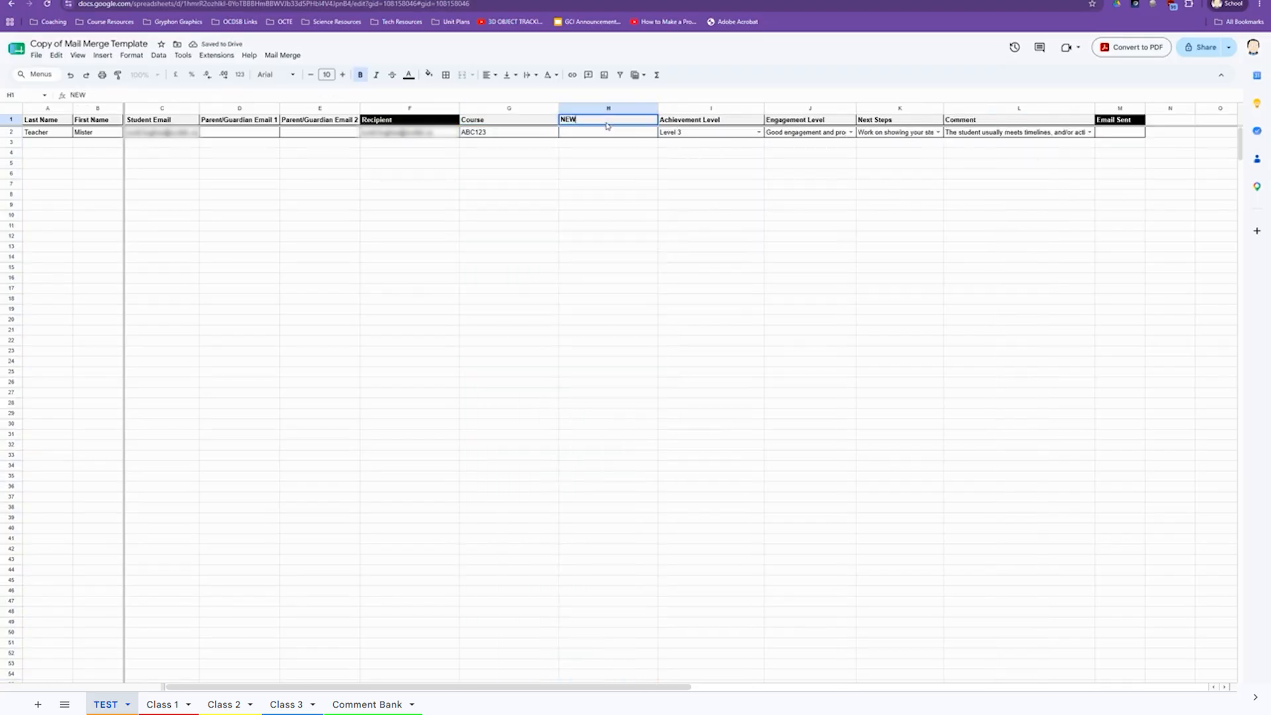
pyautogui.press('BackSpace')
pyautogui.press('BackSpace')
pyautogui.press('BackSpace')
pyautogui.write('New')
pyautogui.click(641, 199)
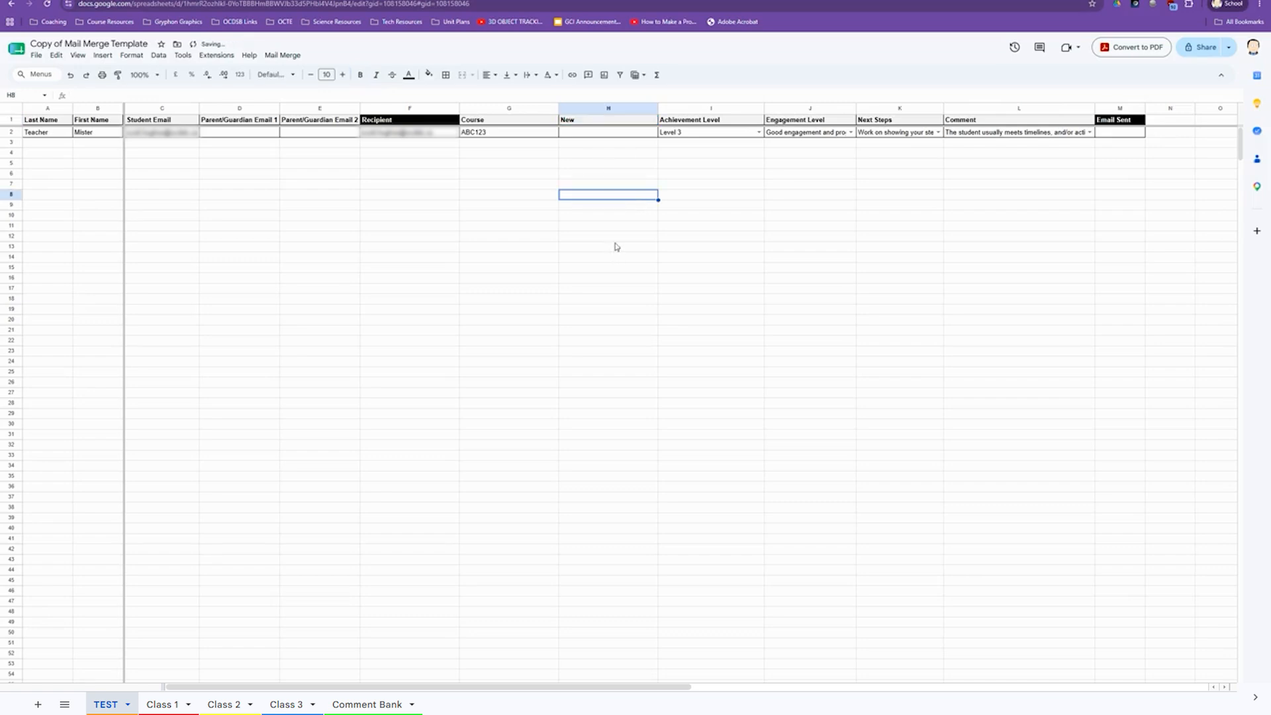
# Step: Delete the column headed New
pyautogui.click(587, 107)
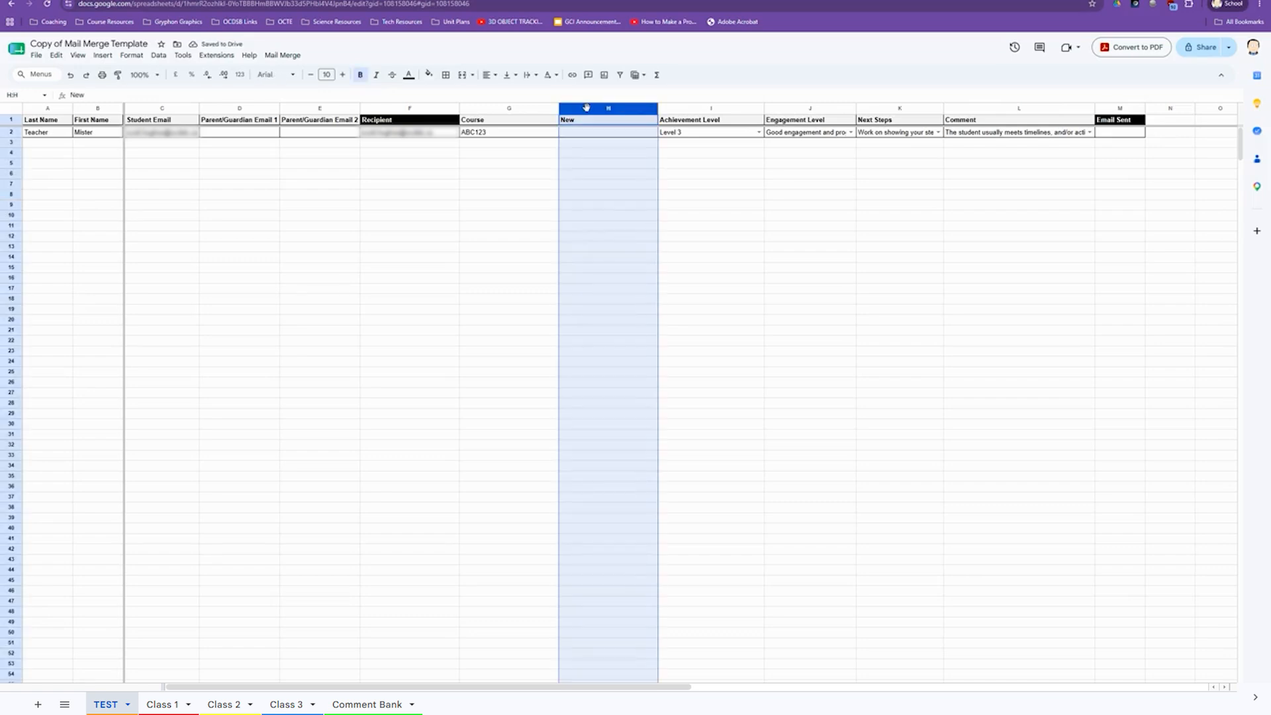
pyautogui.rightClick(604, 155)
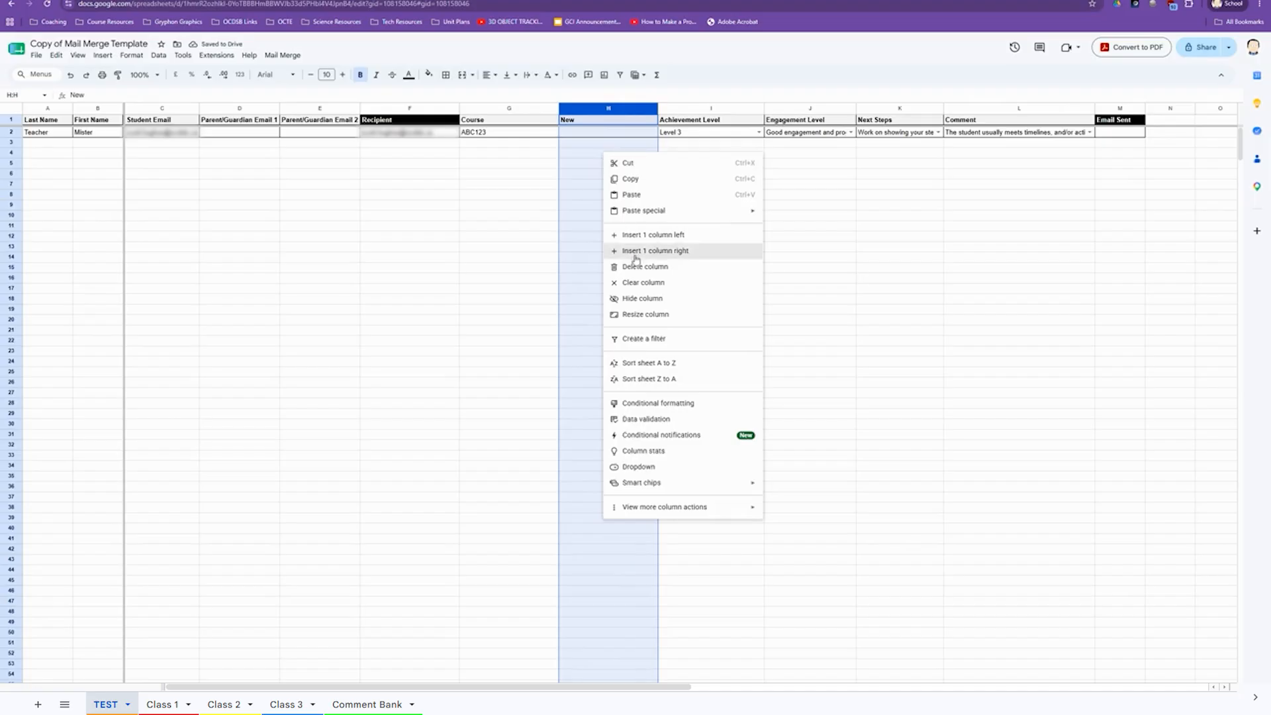
pyautogui.click(617, 267)
pyautogui.click(761, 282)
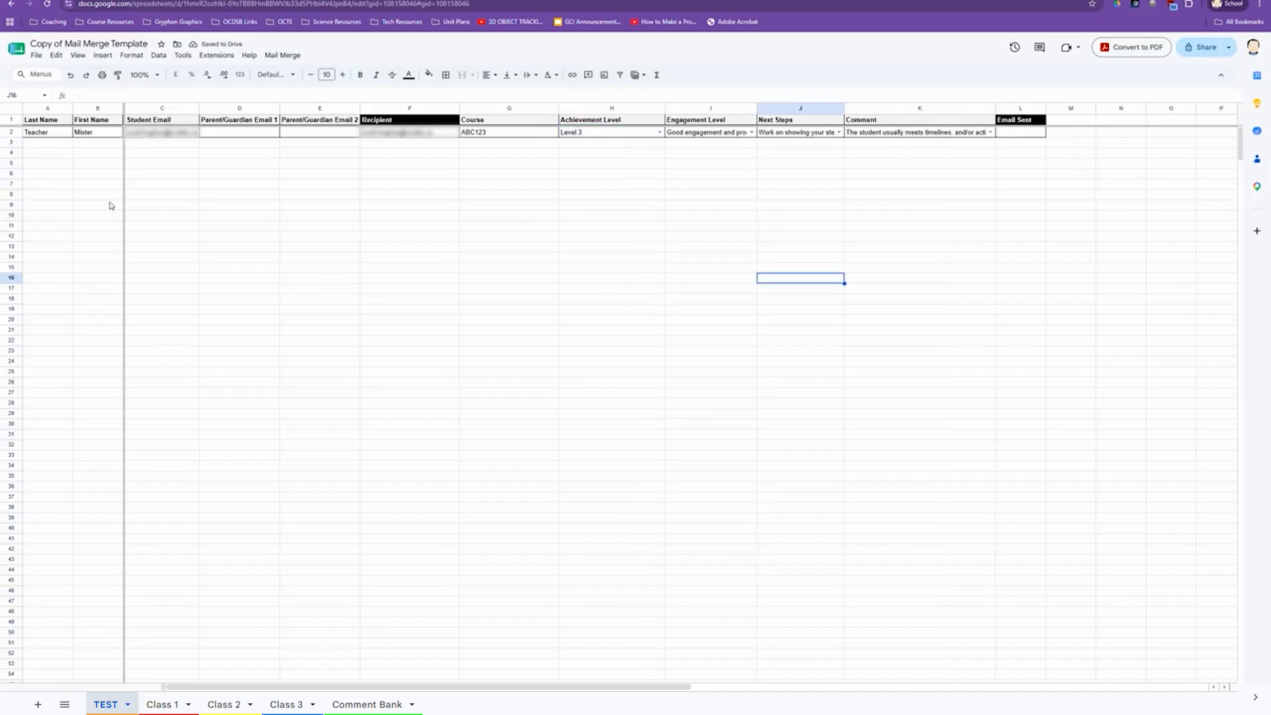
# Step: Enter a test student email in C3 and check the Recipient cell F3
pyautogui.click(166, 143)
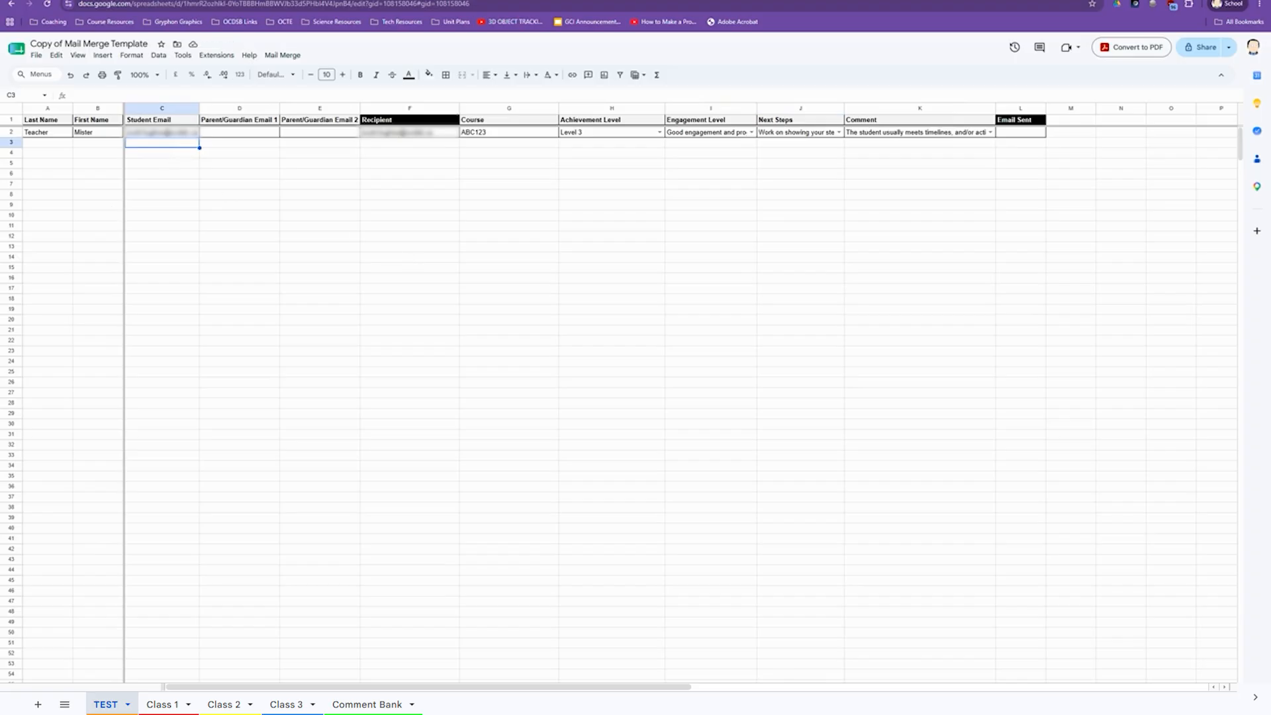
pyautogui.write('test@test.com')
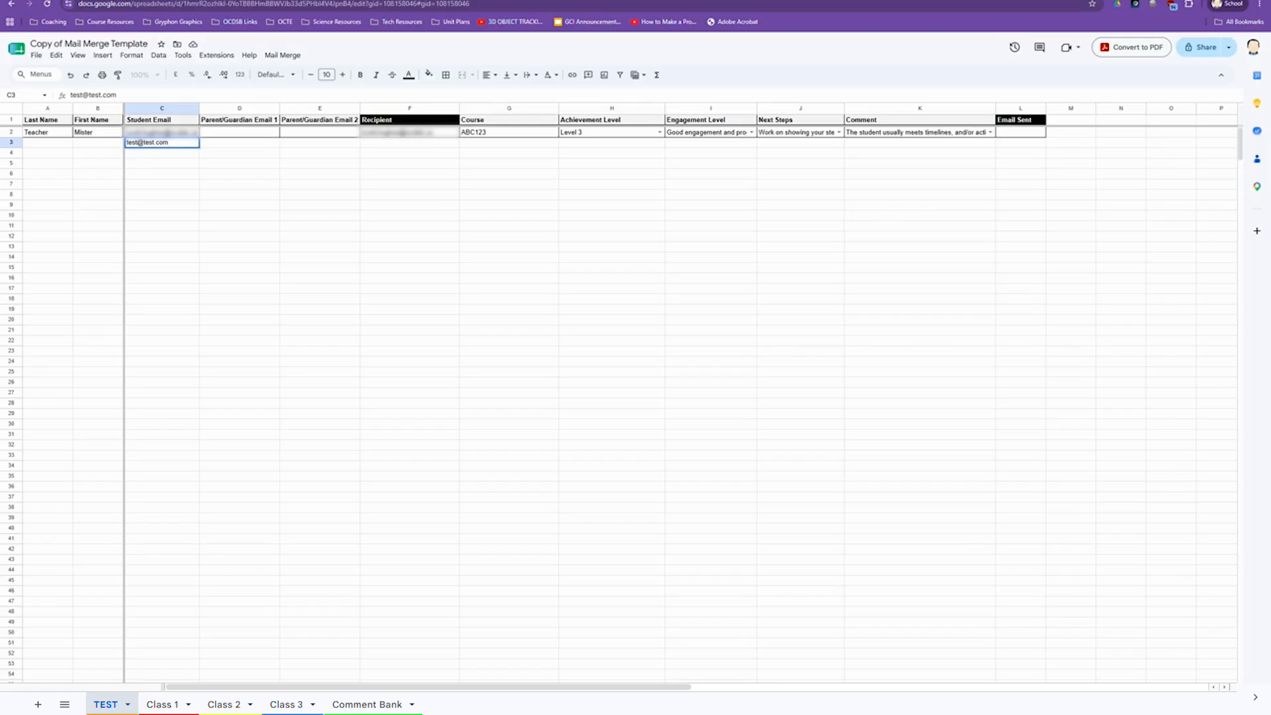
pyautogui.click(407, 145)
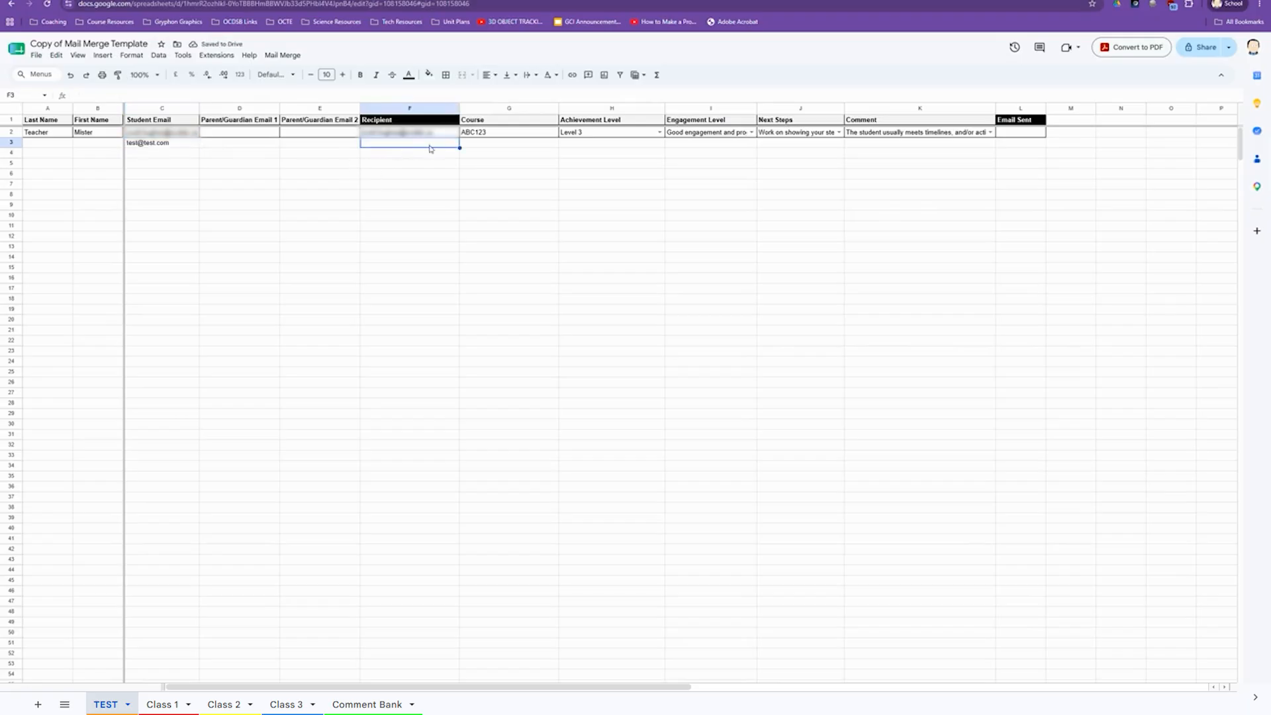
pyautogui.click(11, 133)
pyautogui.click(424, 199)
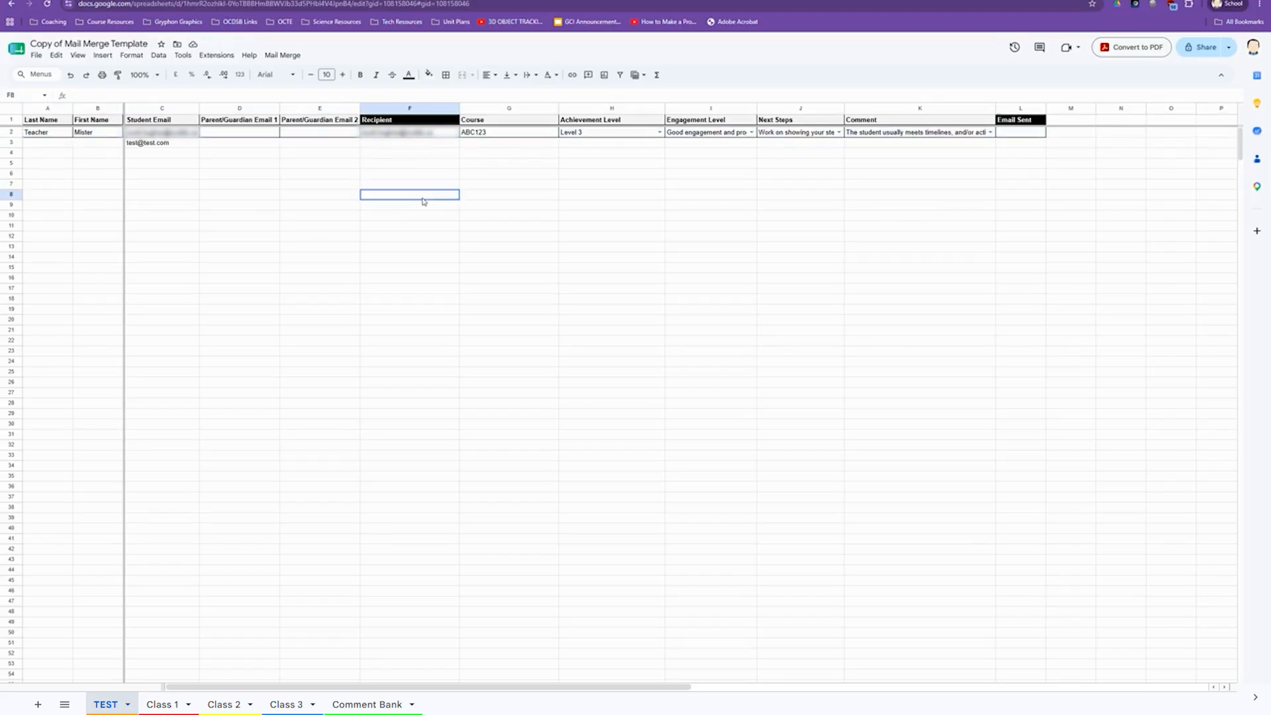
# Step: Fill the Recipient formula from F2 down to F3, accepting the edit to the protected range
pyautogui.click(433, 136)
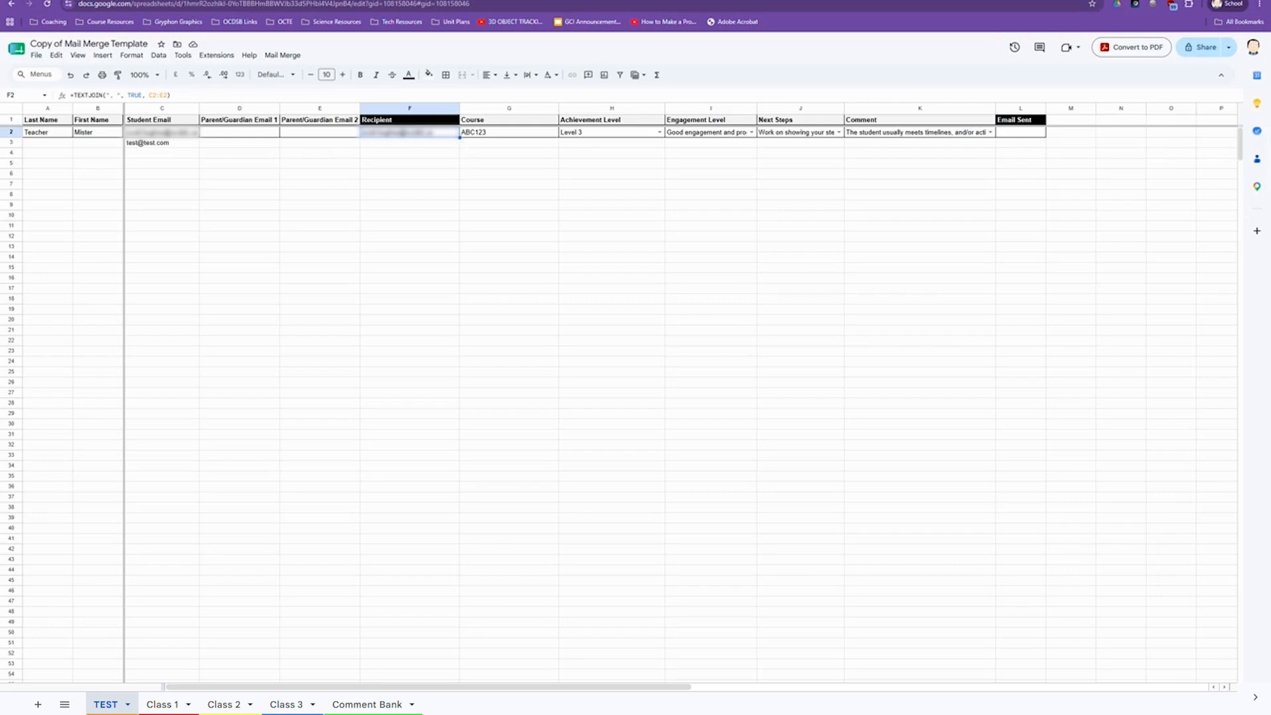
pyautogui.moveTo(460, 137); pyautogui.dragTo(460, 145)
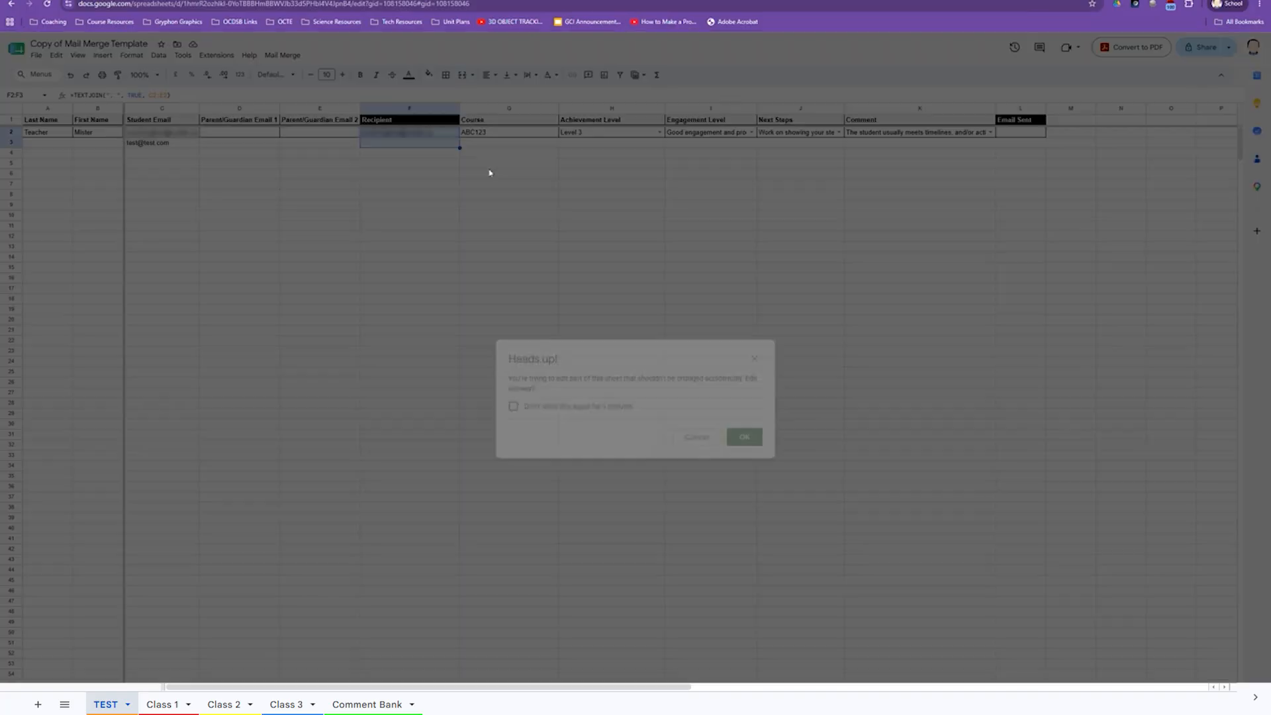
pyautogui.click(744, 437)
pyautogui.click(445, 143)
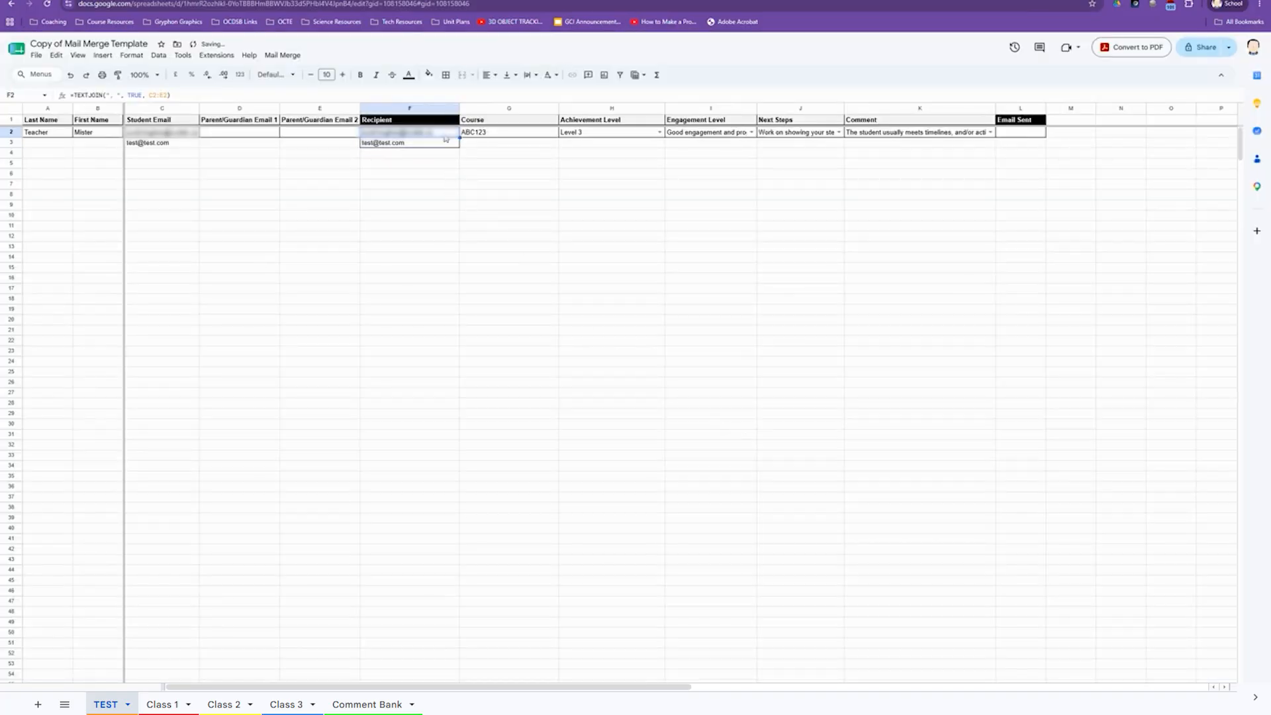
# Step: Undo the Recipient formula fill in F3
pyautogui.click(445, 135)
pyautogui.hotkey('ctrl', 'z')
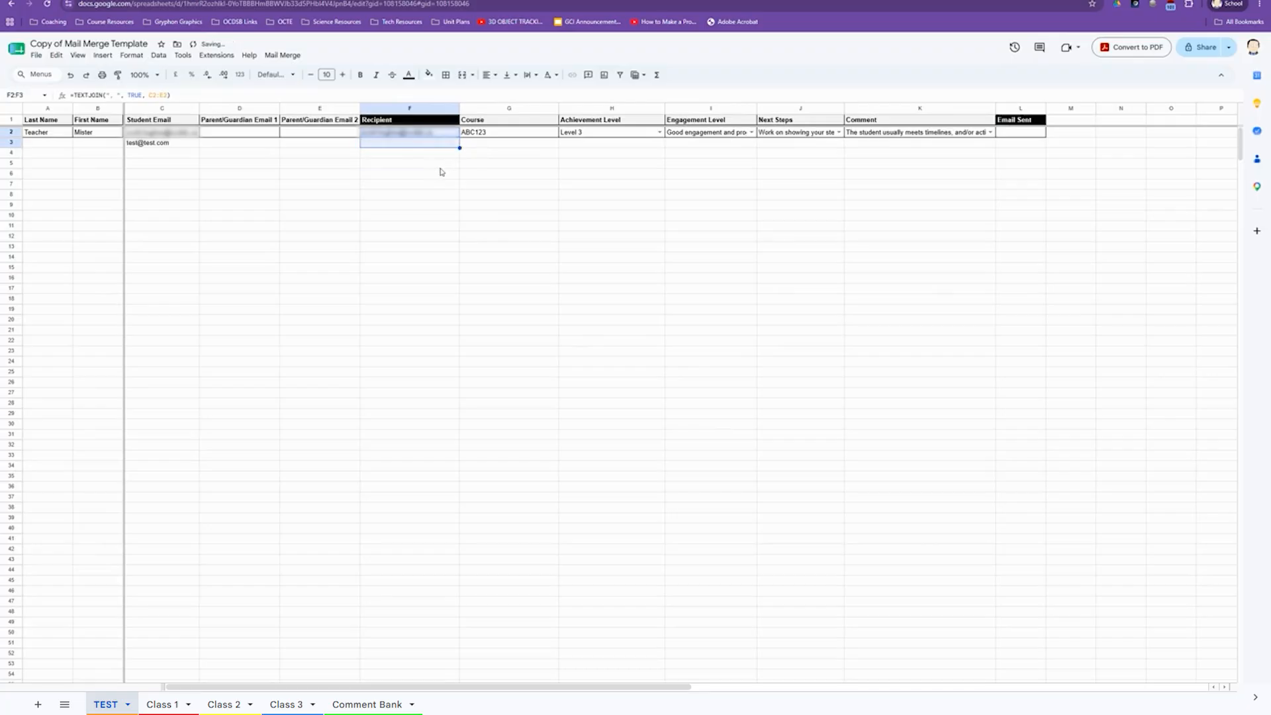
pyautogui.click(442, 165)
# Step: Extend the Recipient formula from F2 into F3 again, allowing the protected range edit
pyautogui.click(445, 145)
pyautogui.click(452, 134)
pyautogui.moveTo(459, 137); pyautogui.dragTo(459, 147)
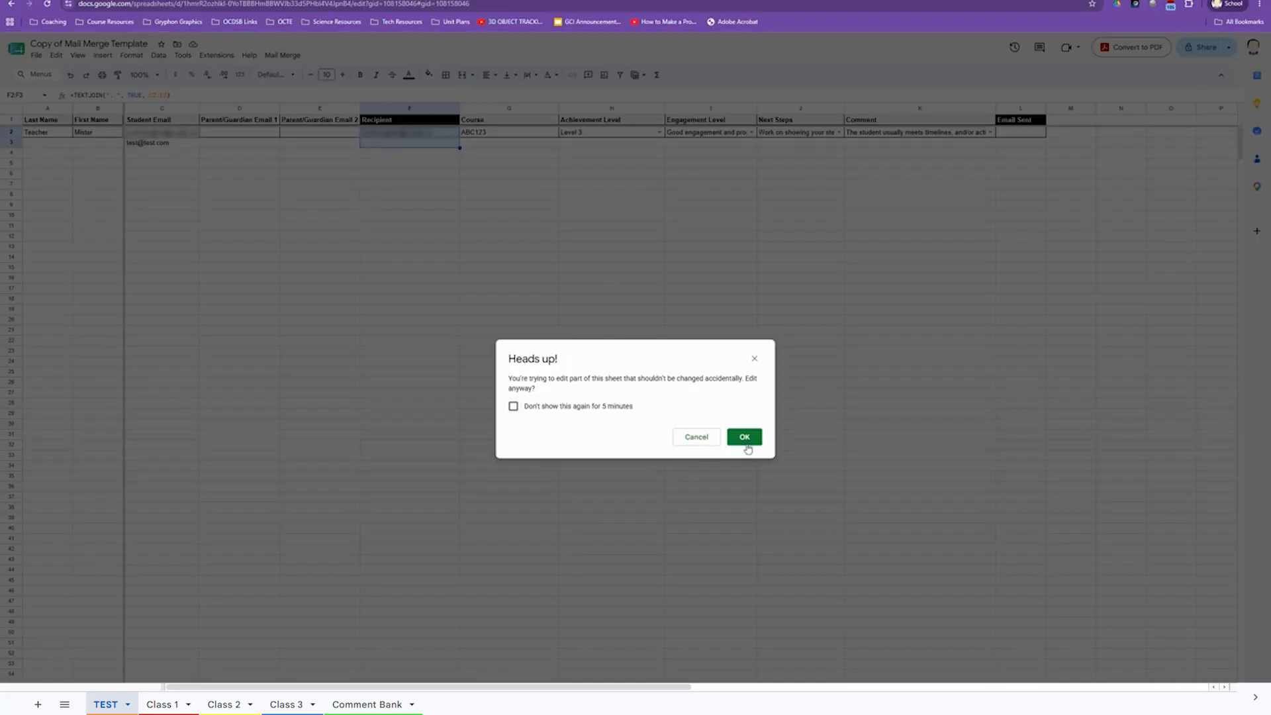
pyautogui.click(739, 435)
pyautogui.click(519, 289)
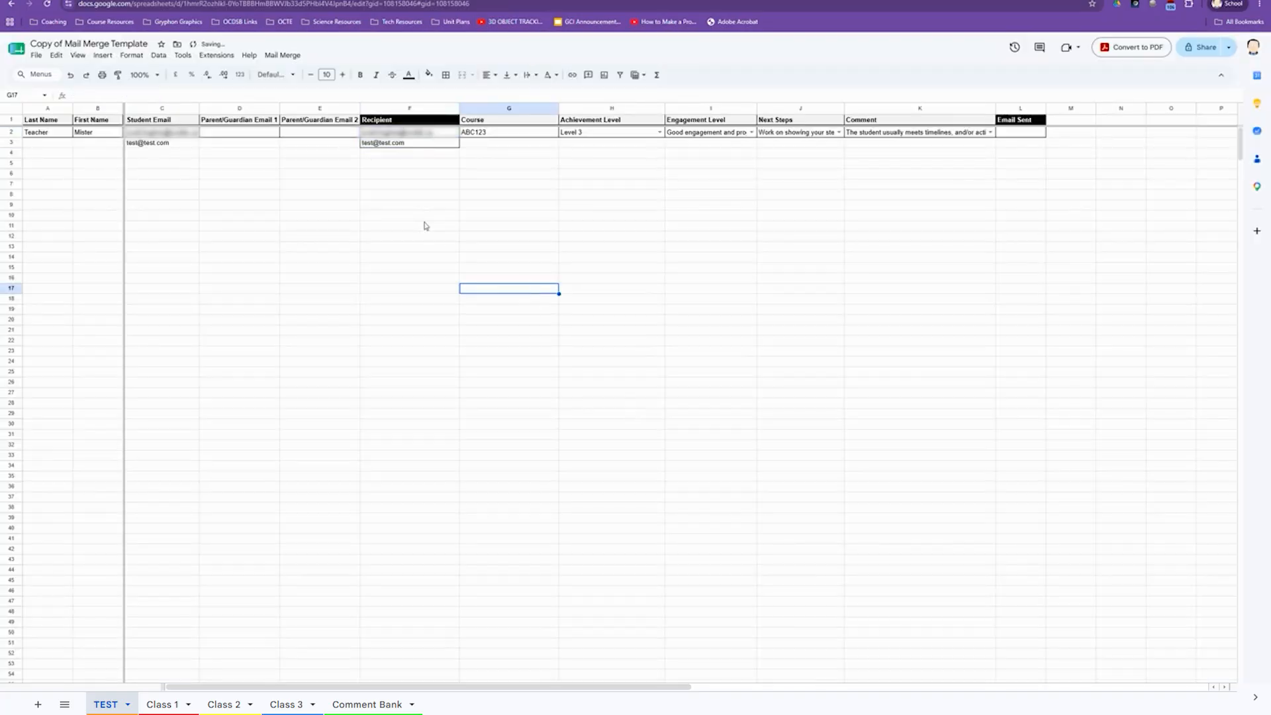
# Step: Delete the test row 3 from the TEST sheet, accepting the edit to the protected range
pyautogui.rightClick(11, 143)
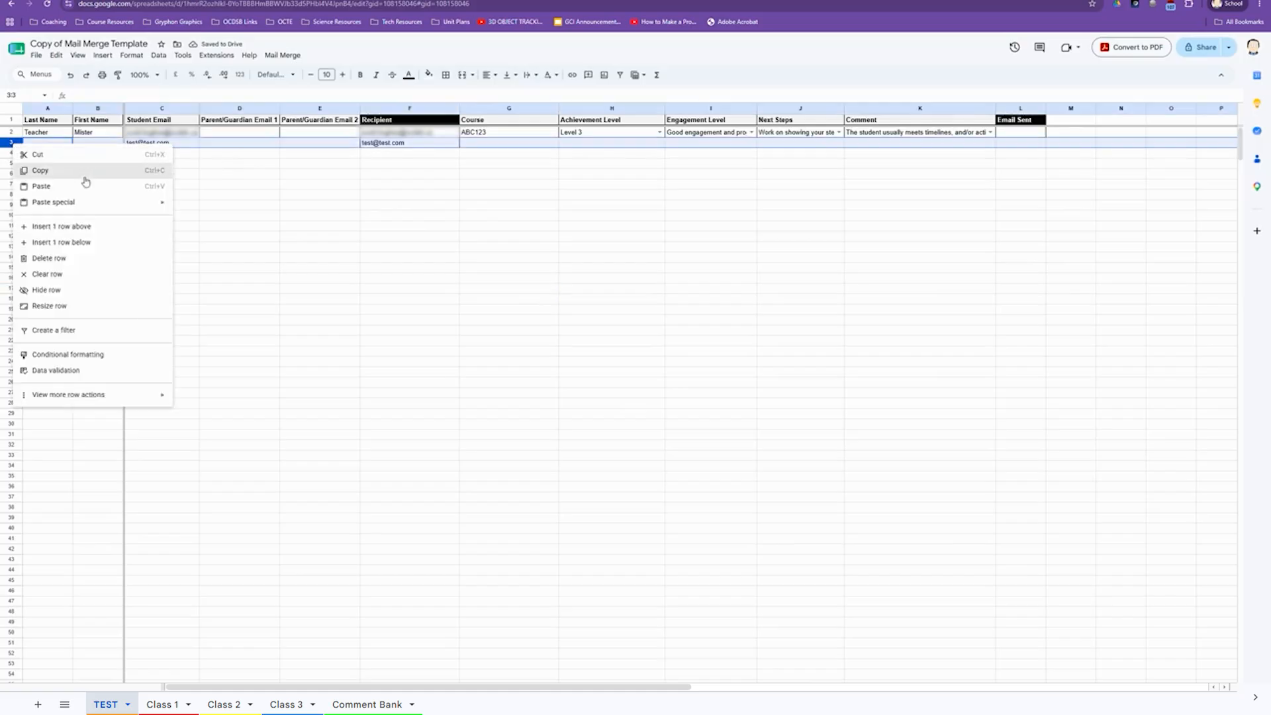
pyautogui.click(74, 261)
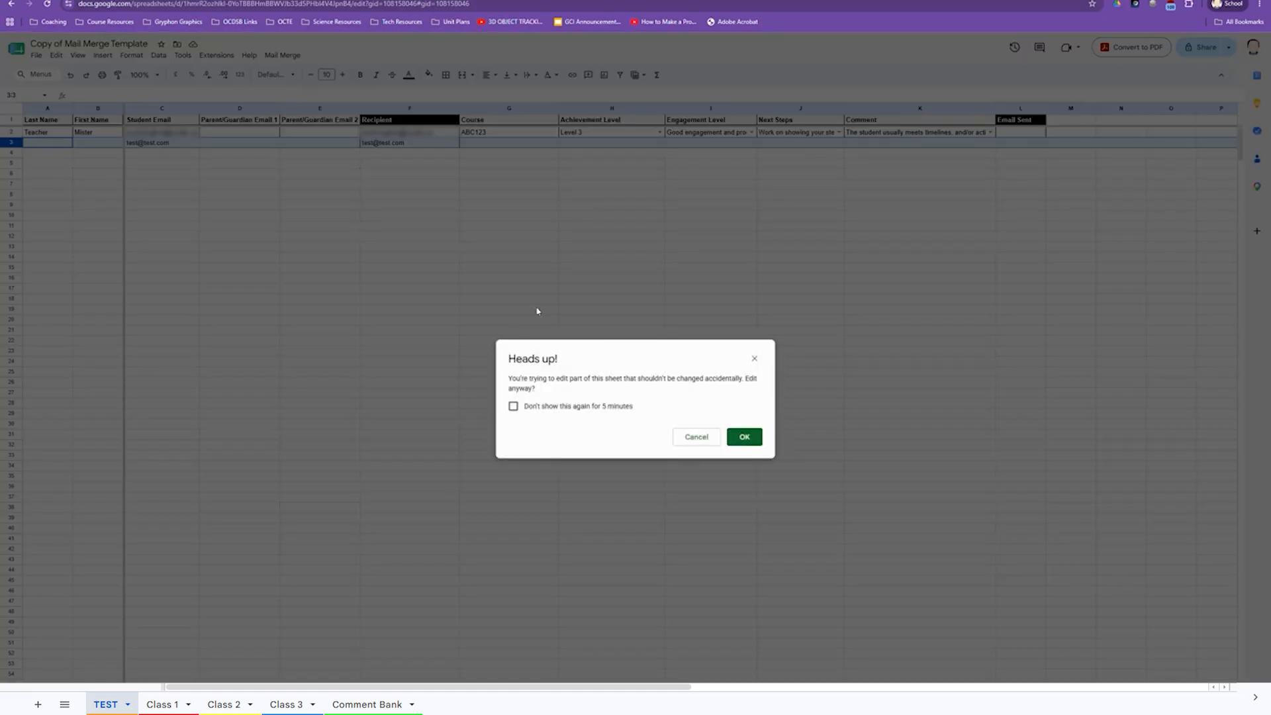
pyautogui.click(744, 437)
pyautogui.click(522, 280)
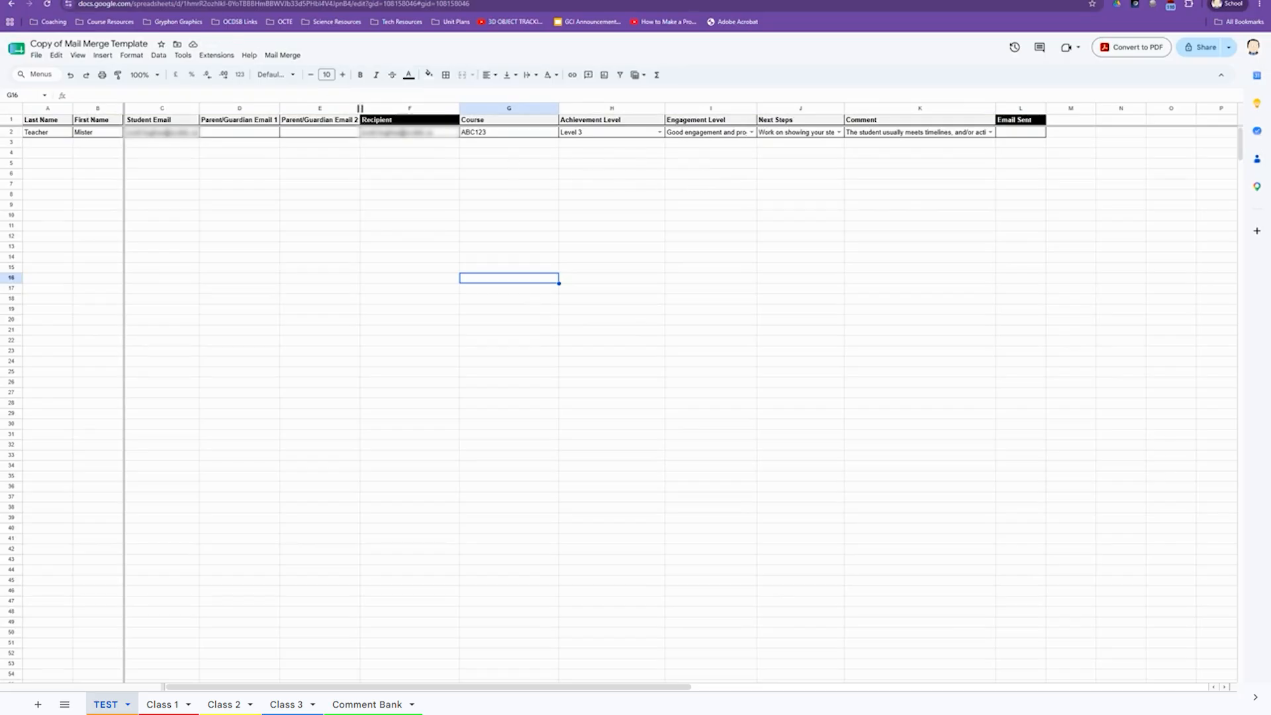
# Step: Switch to Gmail and start a new message in the full-size compose window
pyautogui.click(371, 0)
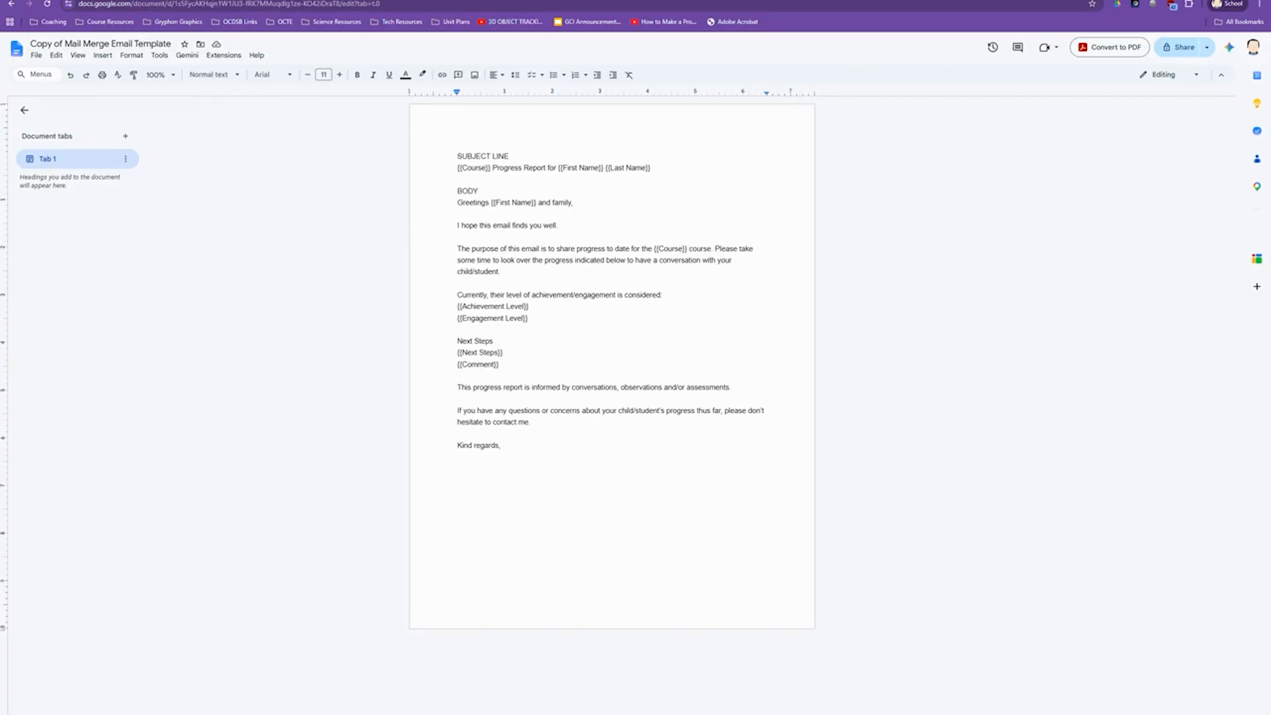
pyautogui.hotkey('ctrl', 'Tab')
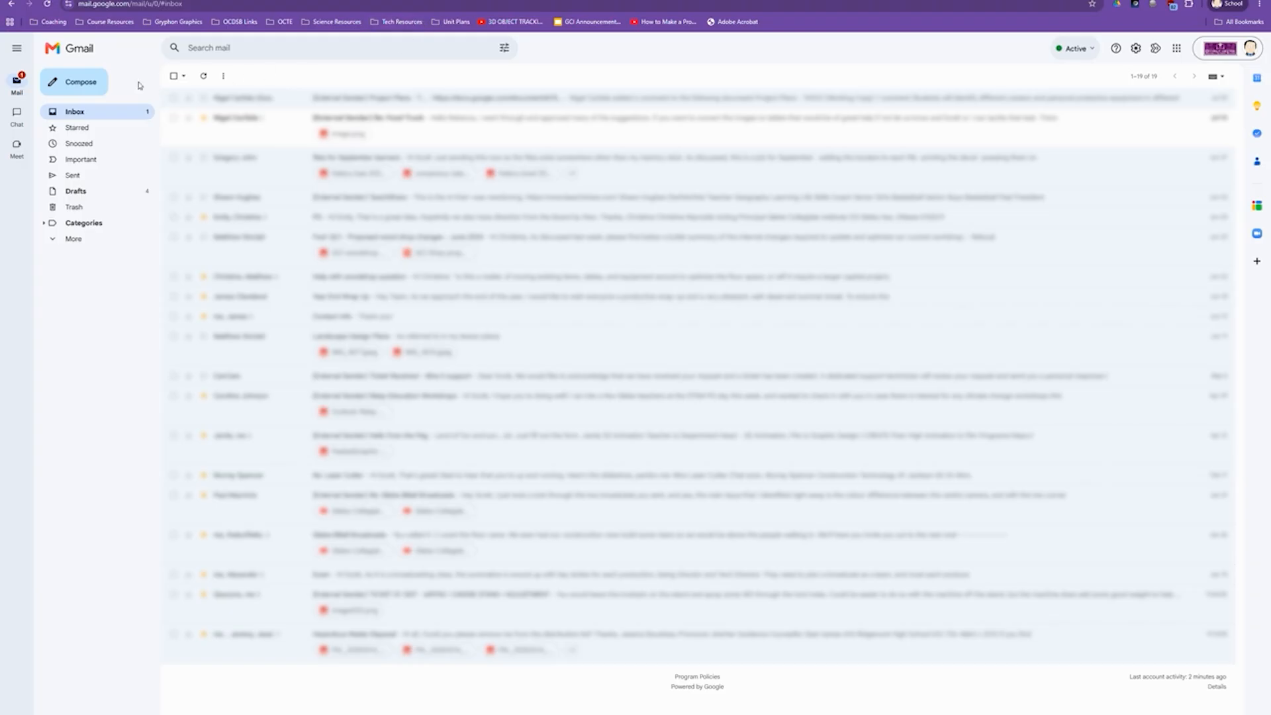
pyautogui.click(86, 86)
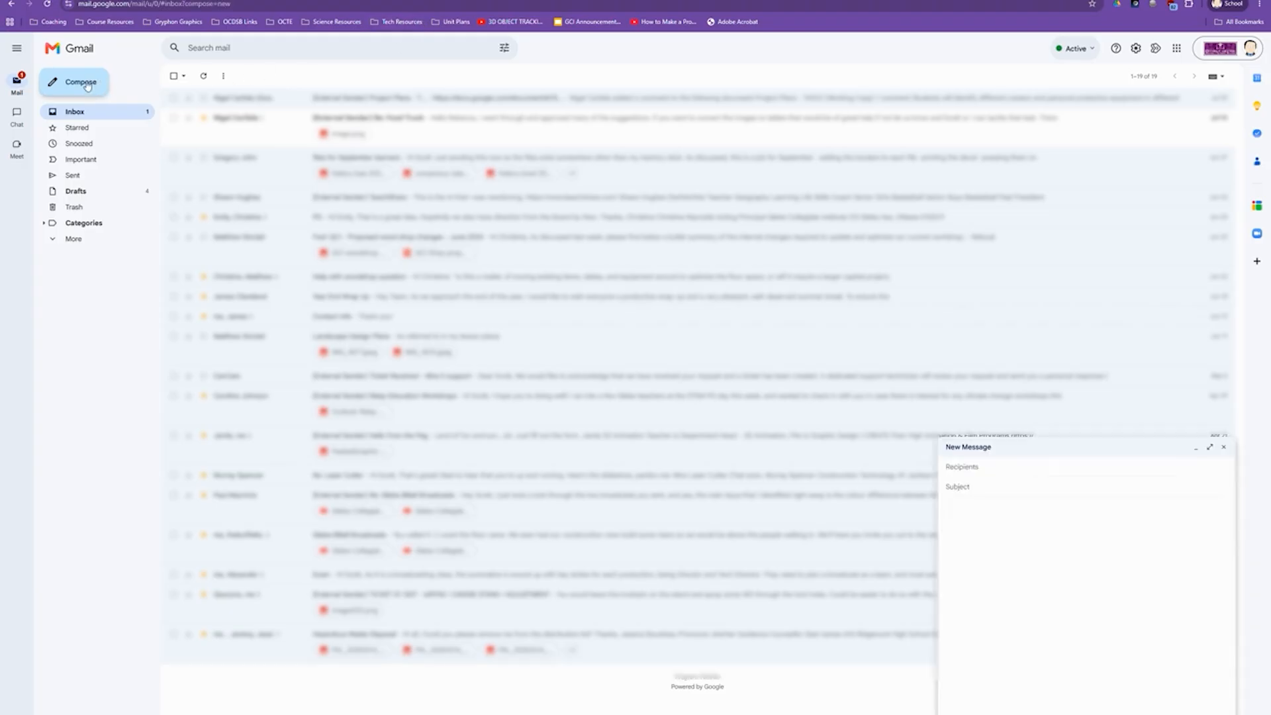
pyautogui.click(1210, 447)
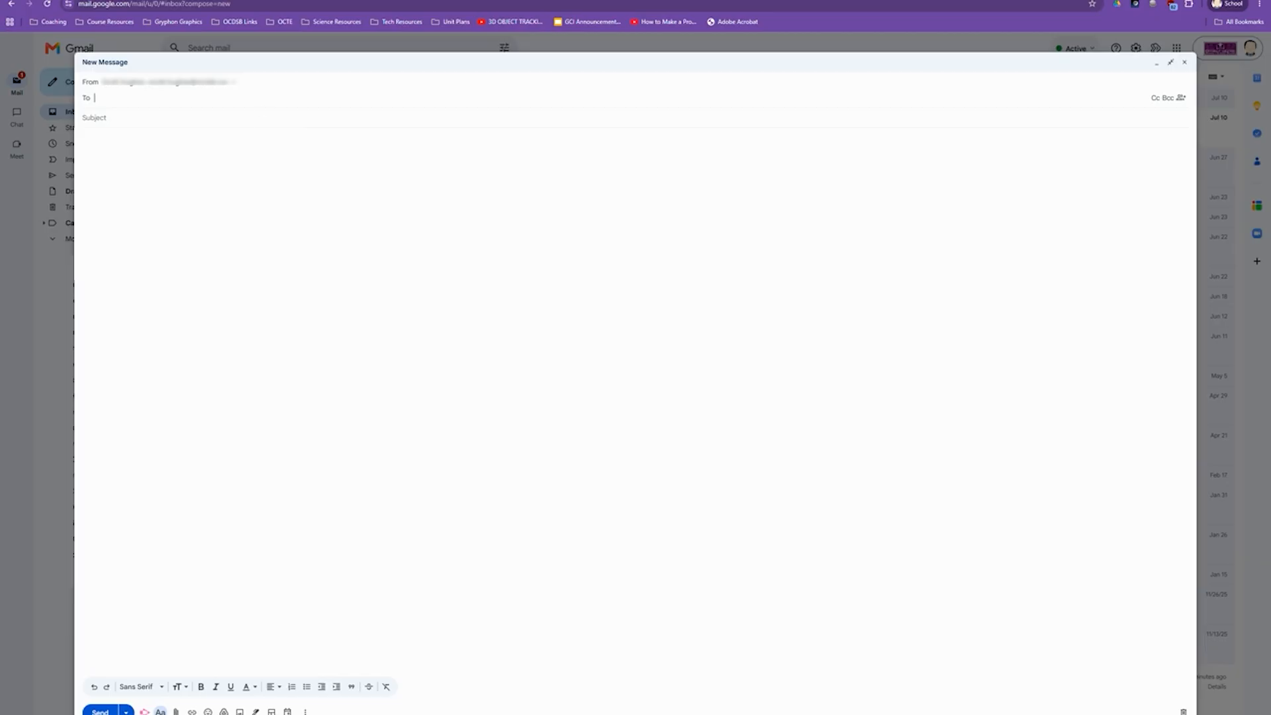
# Step: Copy the subject line "{{Course}} Progress Report for {{First Name}} {{Last Name}}" from the email template document into the message's subject
pyautogui.hotkey('ctrl', 'Tab')
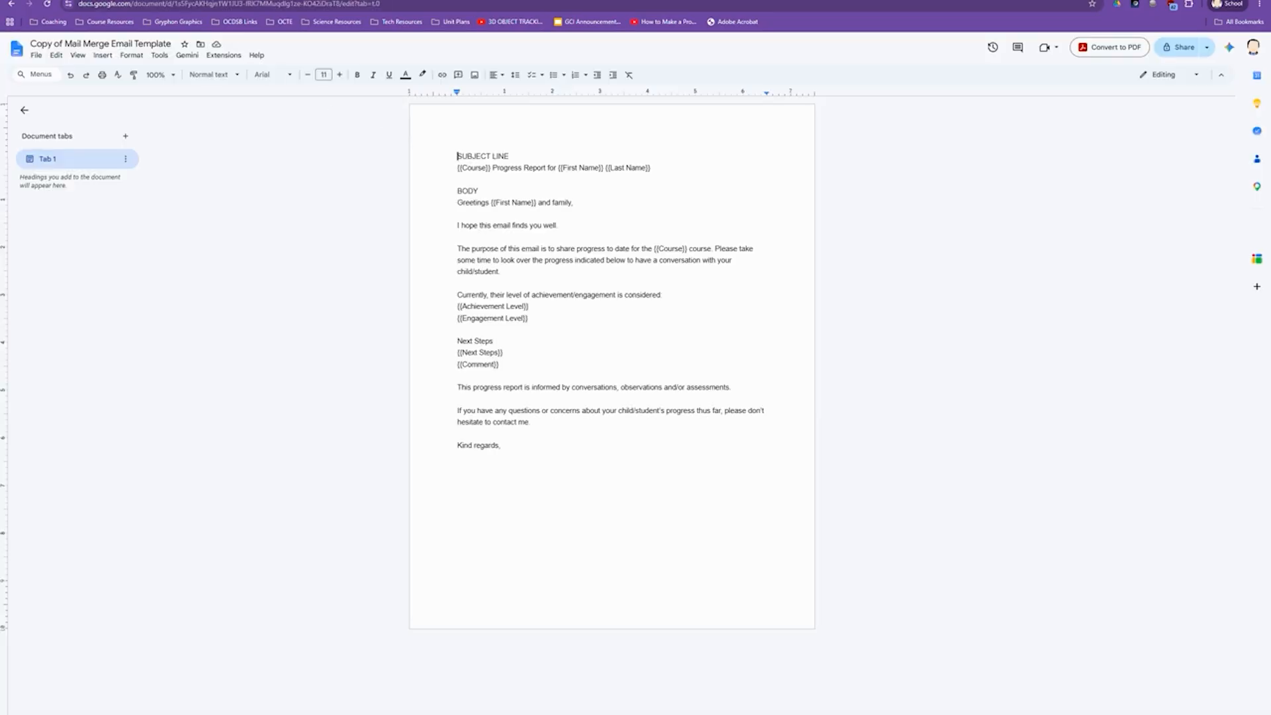
pyautogui.moveTo(651, 168); pyautogui.dragTo(457, 168)
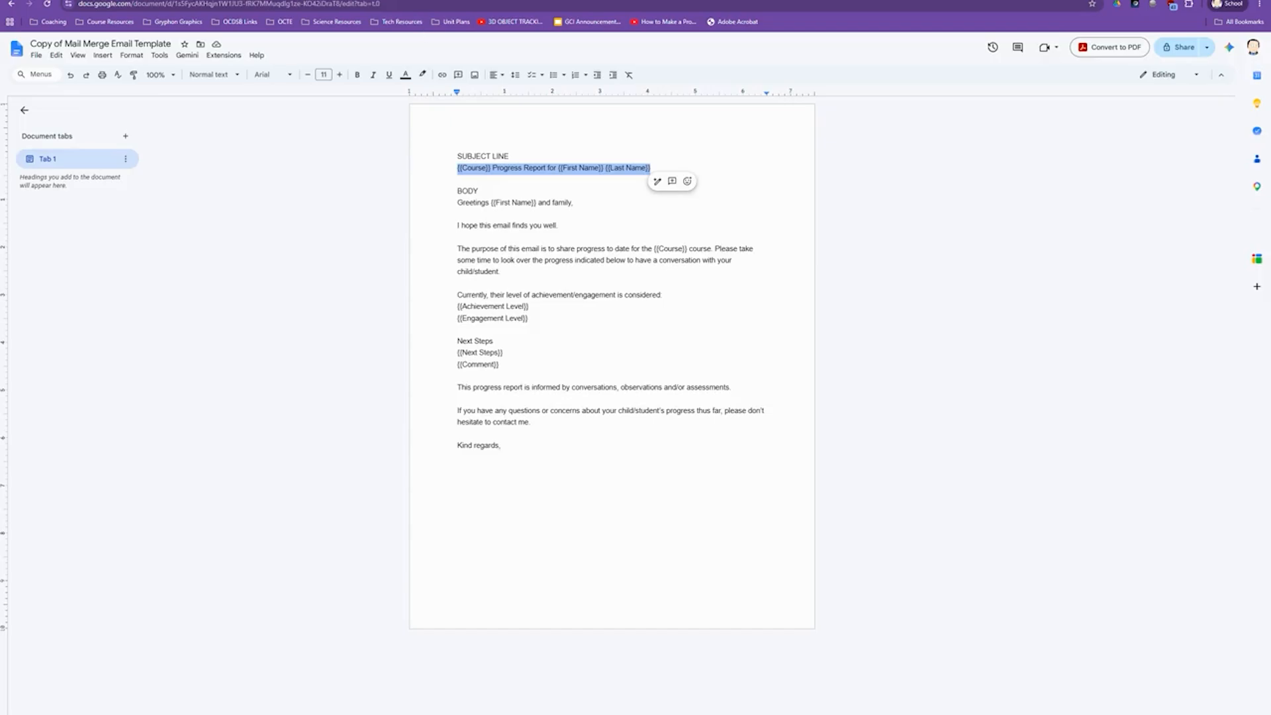
pyautogui.hotkey('ctrl', 'c')
pyautogui.hotkey('ctrl', 'shift', 'Tab')
pyautogui.click(185, 113)
pyautogui.hotkey('ctrl', 'v')
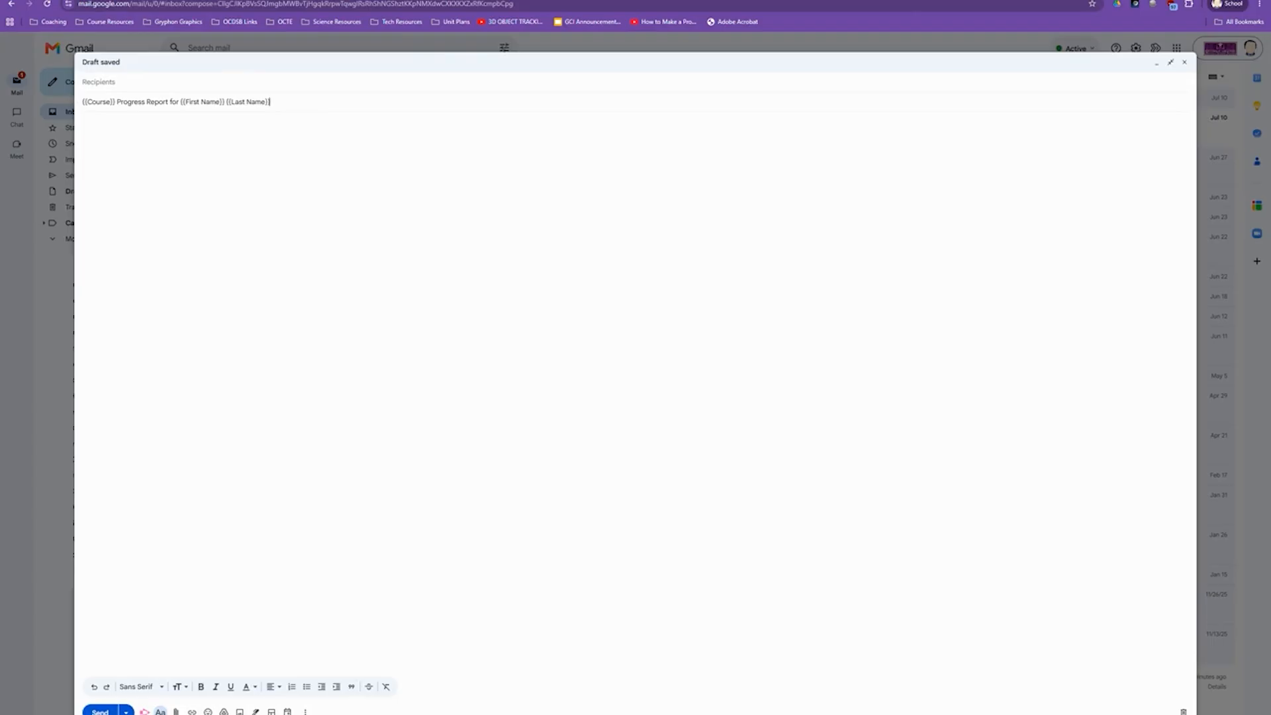
# Step: Compare the {{Course}} placeholder in the subject with the Course header and its G2 value in the spreadsheet
pyautogui.moveTo(115, 101); pyautogui.dragTo(81, 103)
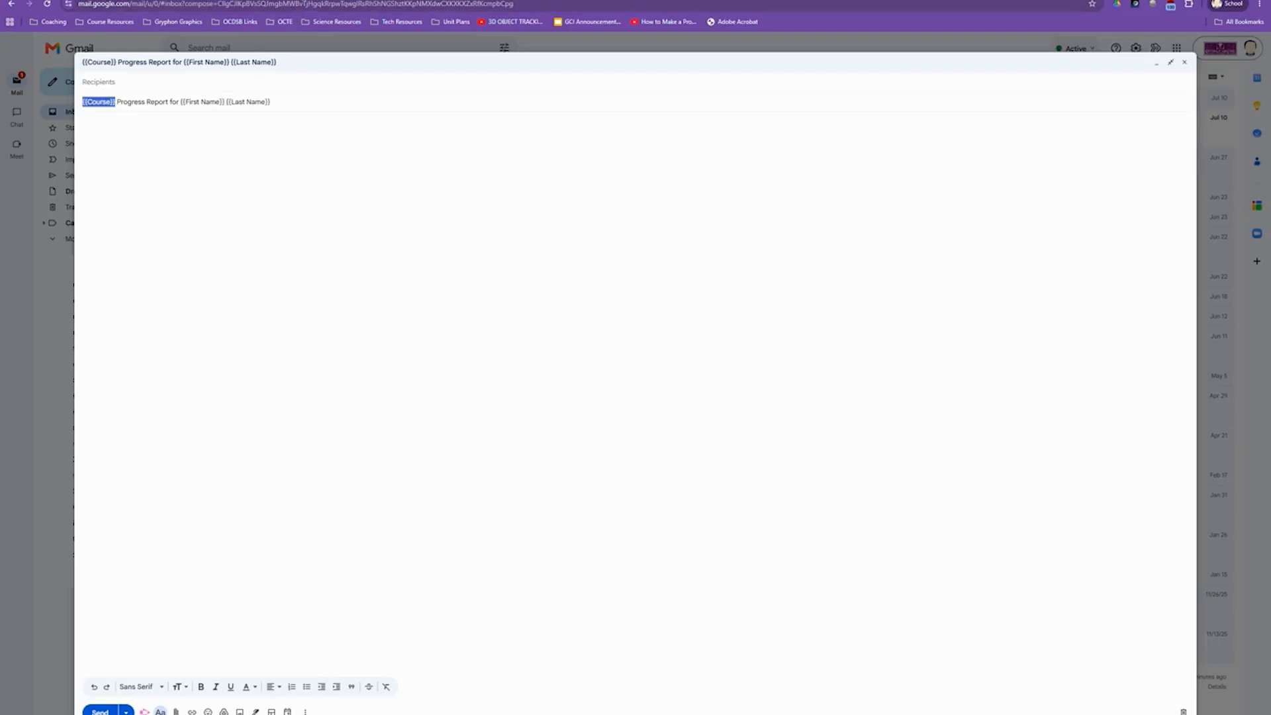
pyautogui.click(258, 1)
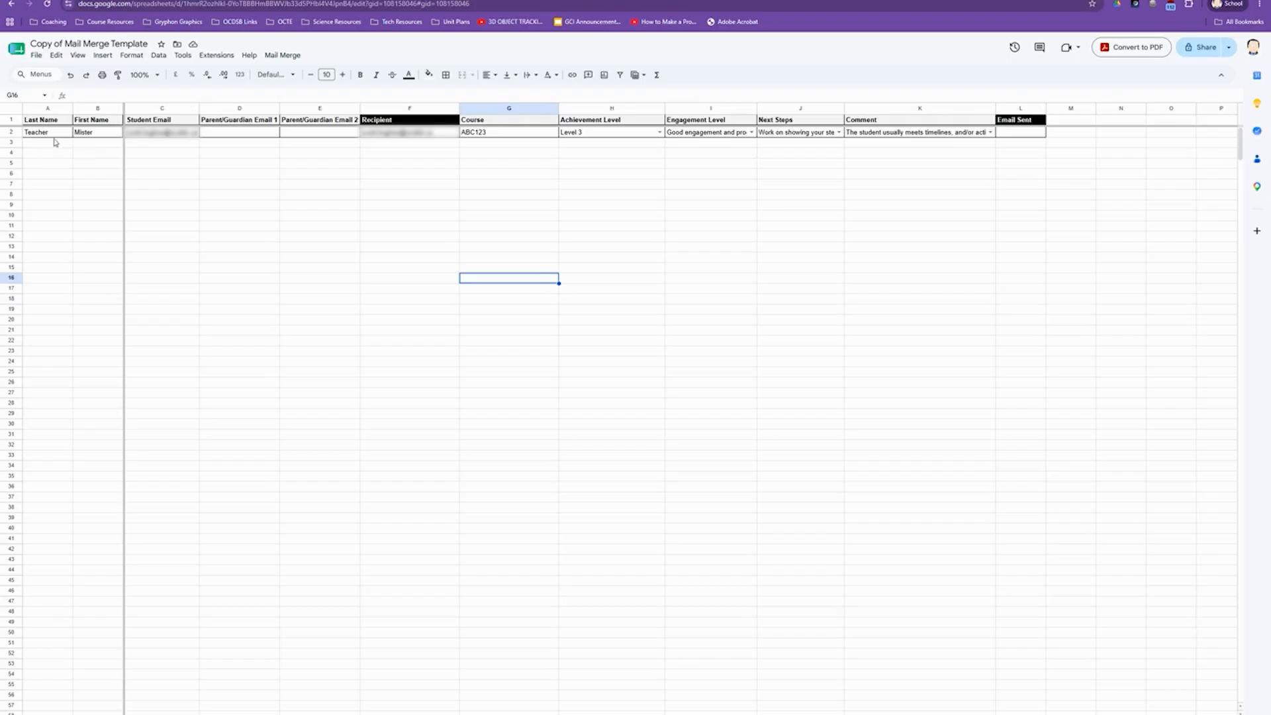
pyautogui.click(497, 122)
pyautogui.click(495, 134)
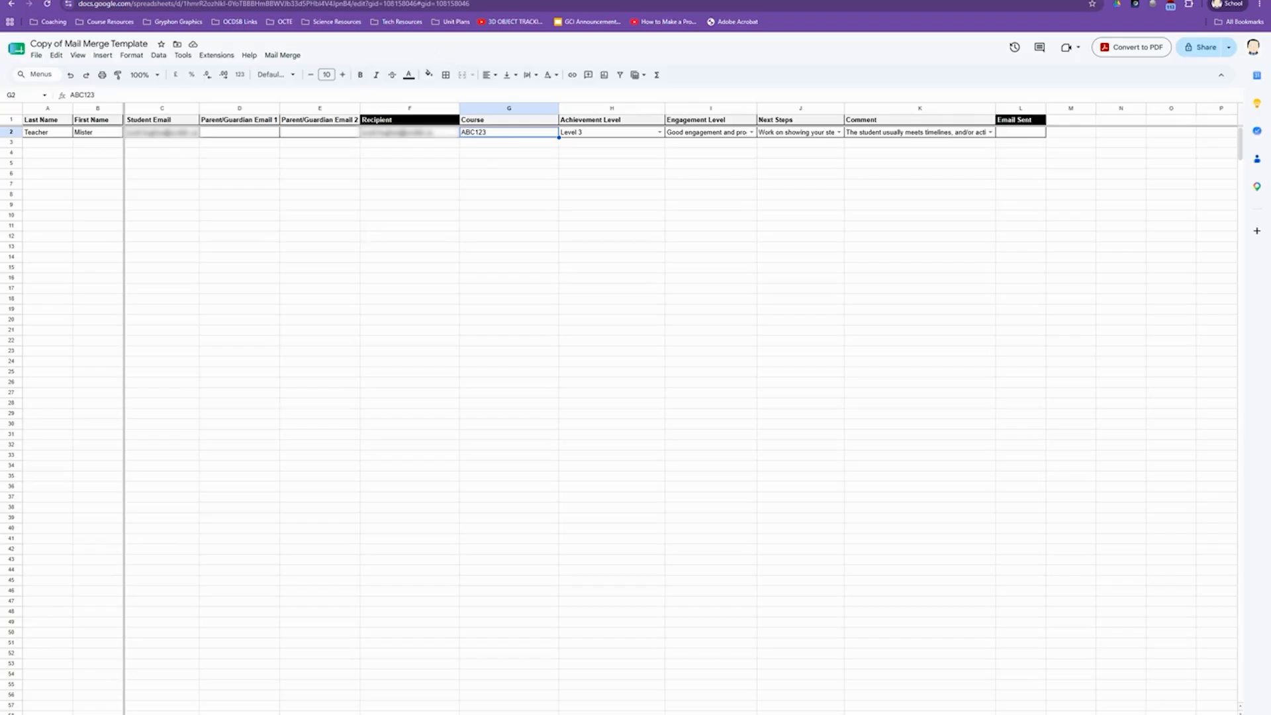
# Step: Copy the body text from "Greetings {{First Name}} and family," to "Kind regards," from the template document into the message, with its original formatting
pyautogui.hotkey('ctrl', 'Tab')
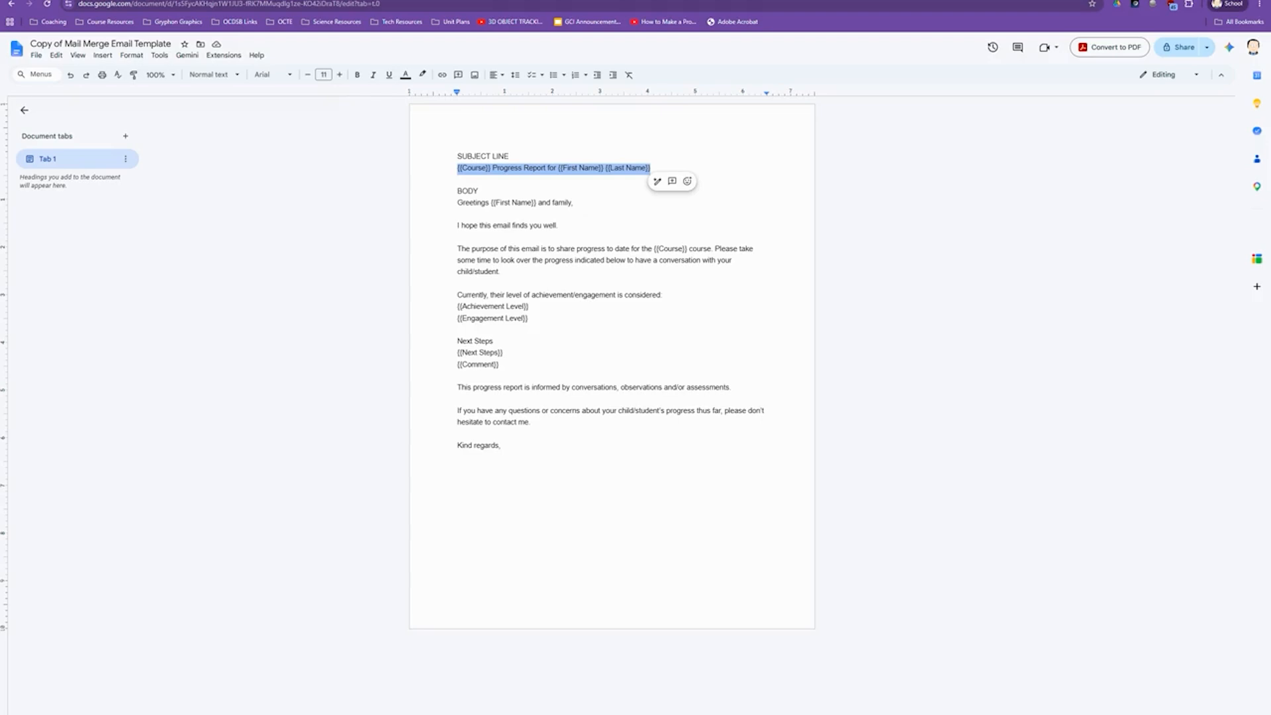
pyautogui.moveTo(503, 446); pyautogui.dragTo(456, 203)
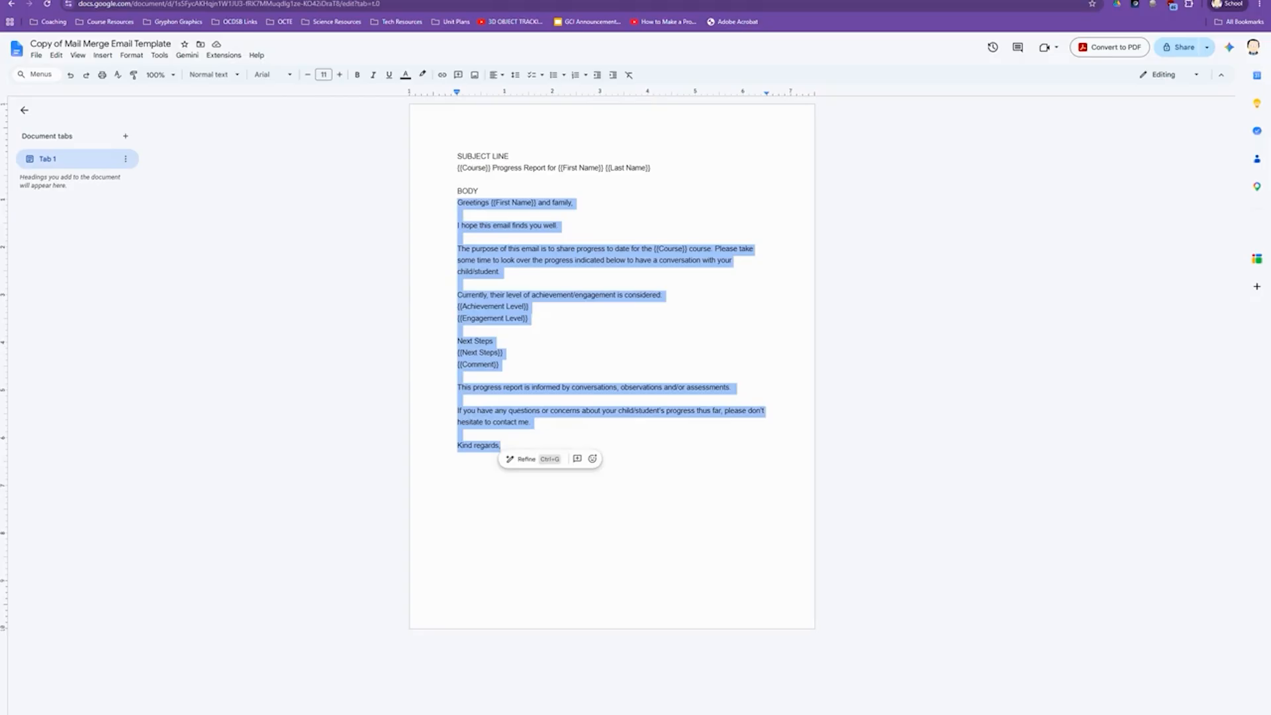
pyautogui.hotkey('ctrl', 'Tab')
pyautogui.click(132, 120)
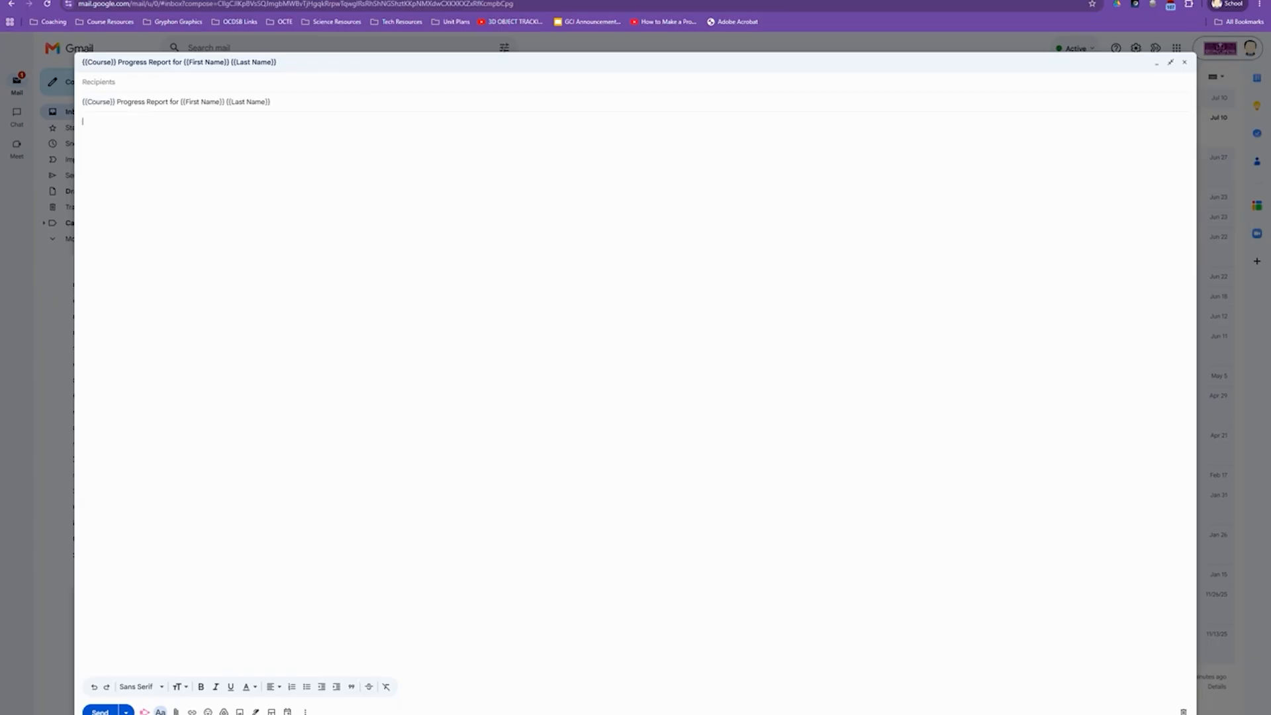
pyautogui.hotkey('ctrl', 'v')
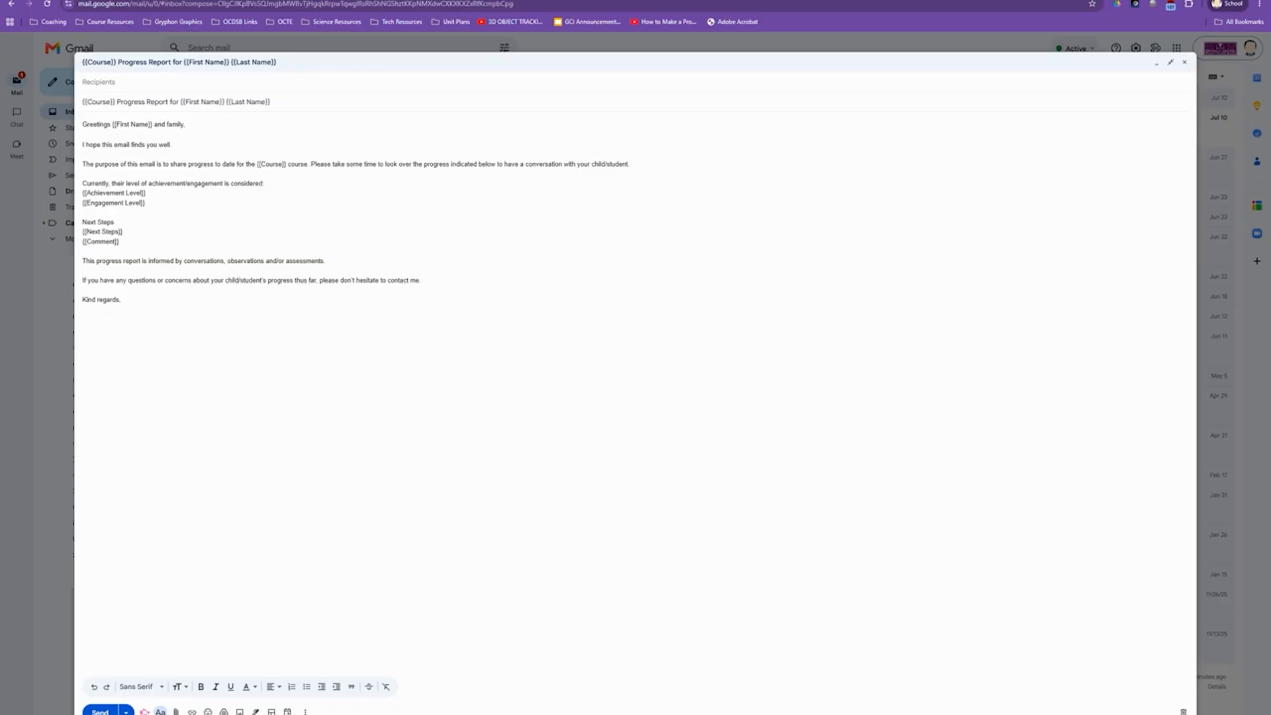
pyautogui.hotkey('ctrl', 'z')
pyautogui.hotkey('ctrl', 'v')
# Step: Set the text size of the whole message body to Huge
pyautogui.moveTo(127, 342); pyautogui.dragTo(65, 124)
pyautogui.click(181, 689)
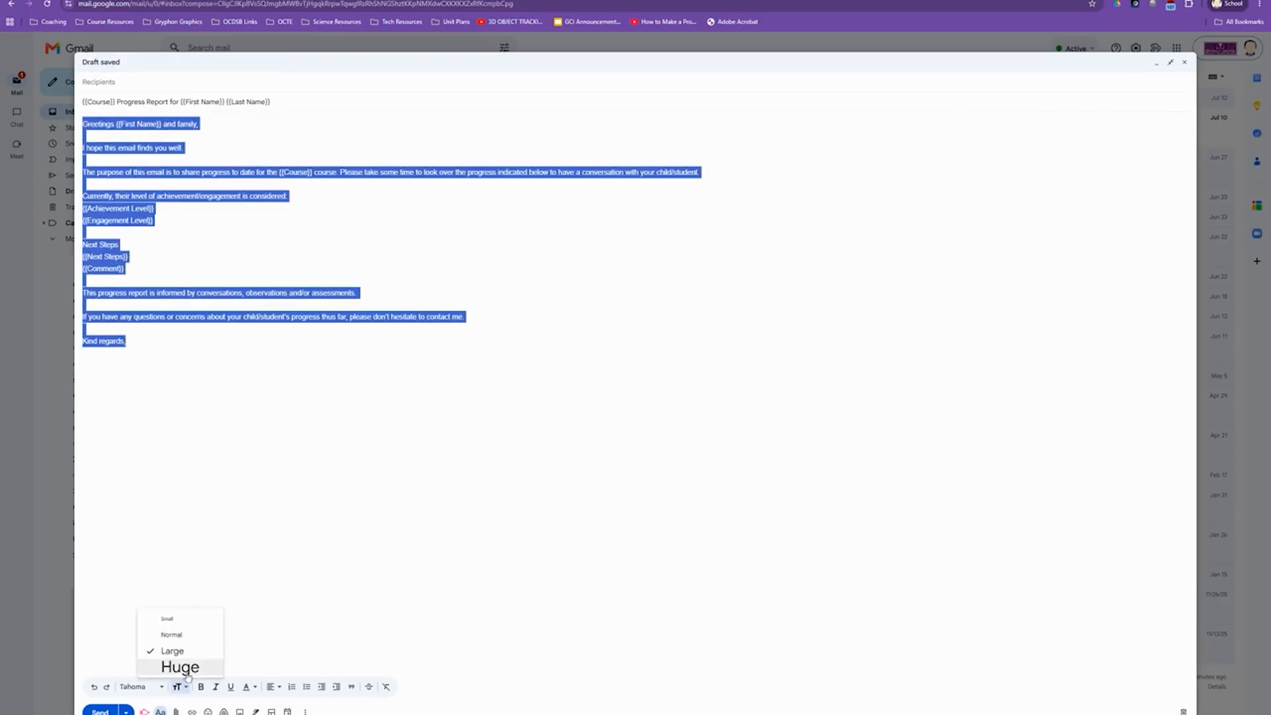
pyautogui.click(177, 667)
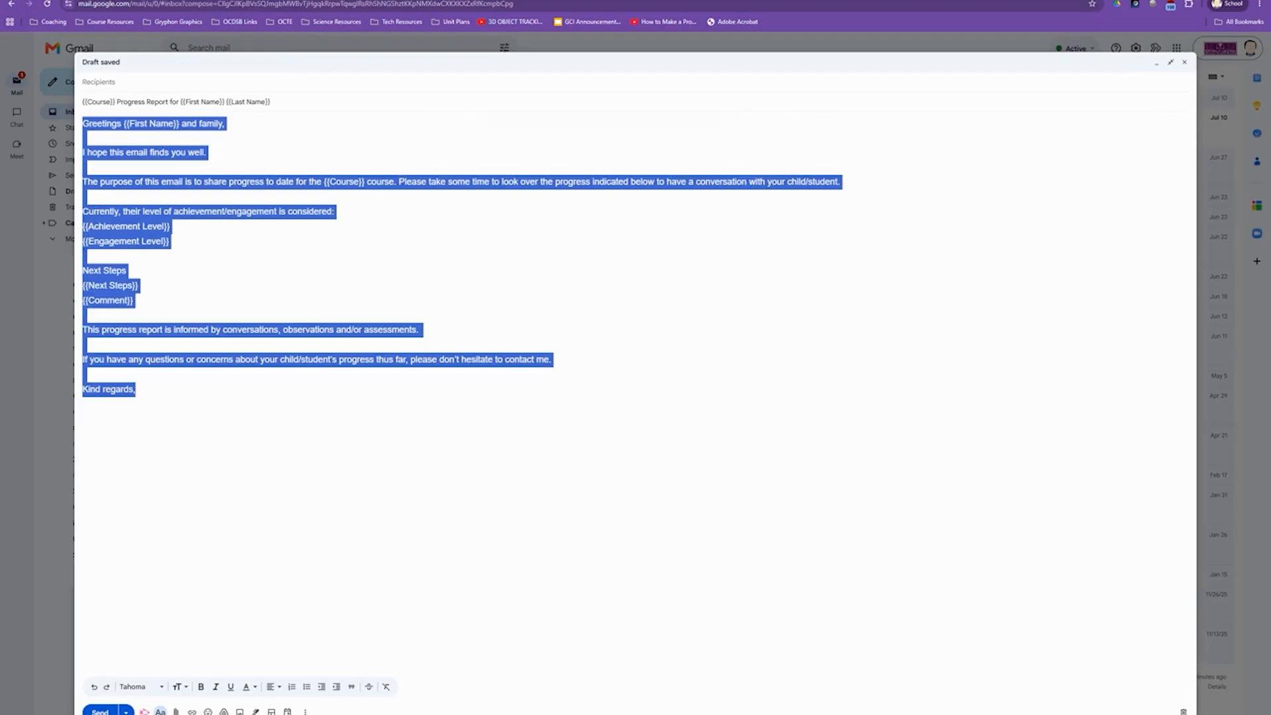
pyautogui.click(138, 286)
# Step: Add the line "Total number of absences this semester: {{Absences}}" below {{Engagement Level}} and highlight the placeholder's field name
pyautogui.click(170, 241)
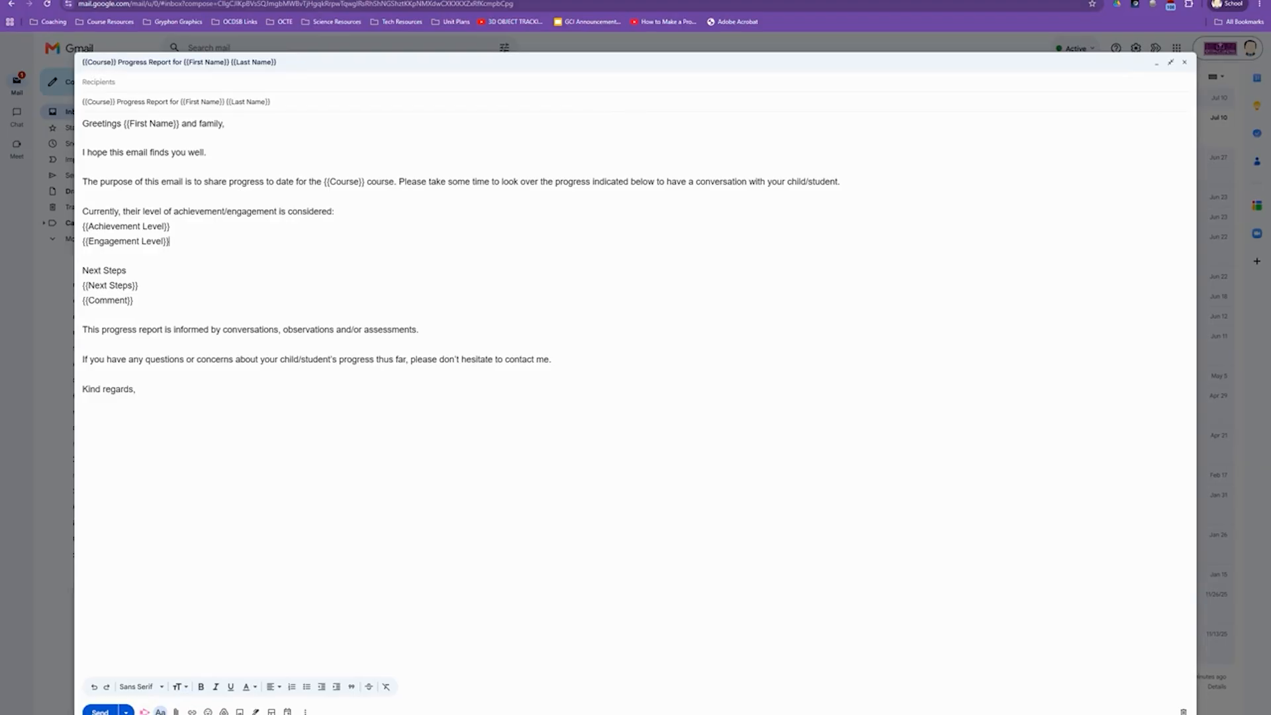
pyautogui.press('Return')
pyautogui.press('Return')
pyautogui.write('Total n')
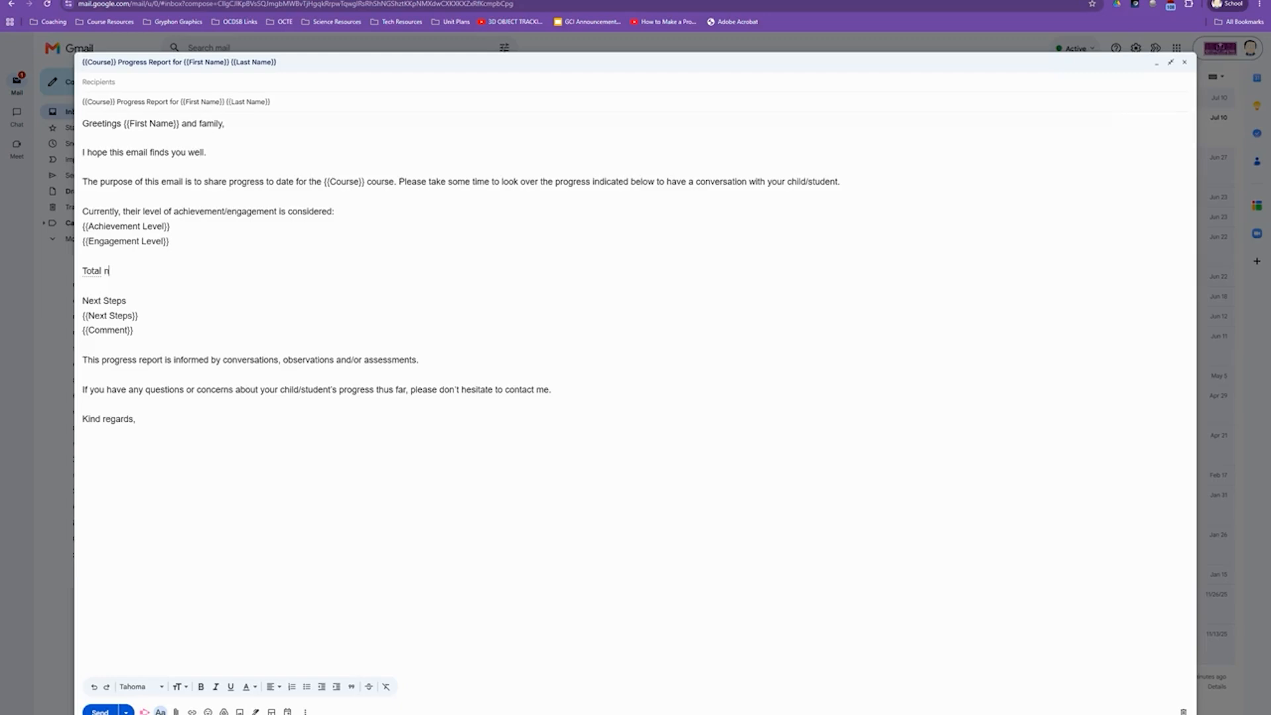
pyautogui.write('umber of absences this semester: {{A')
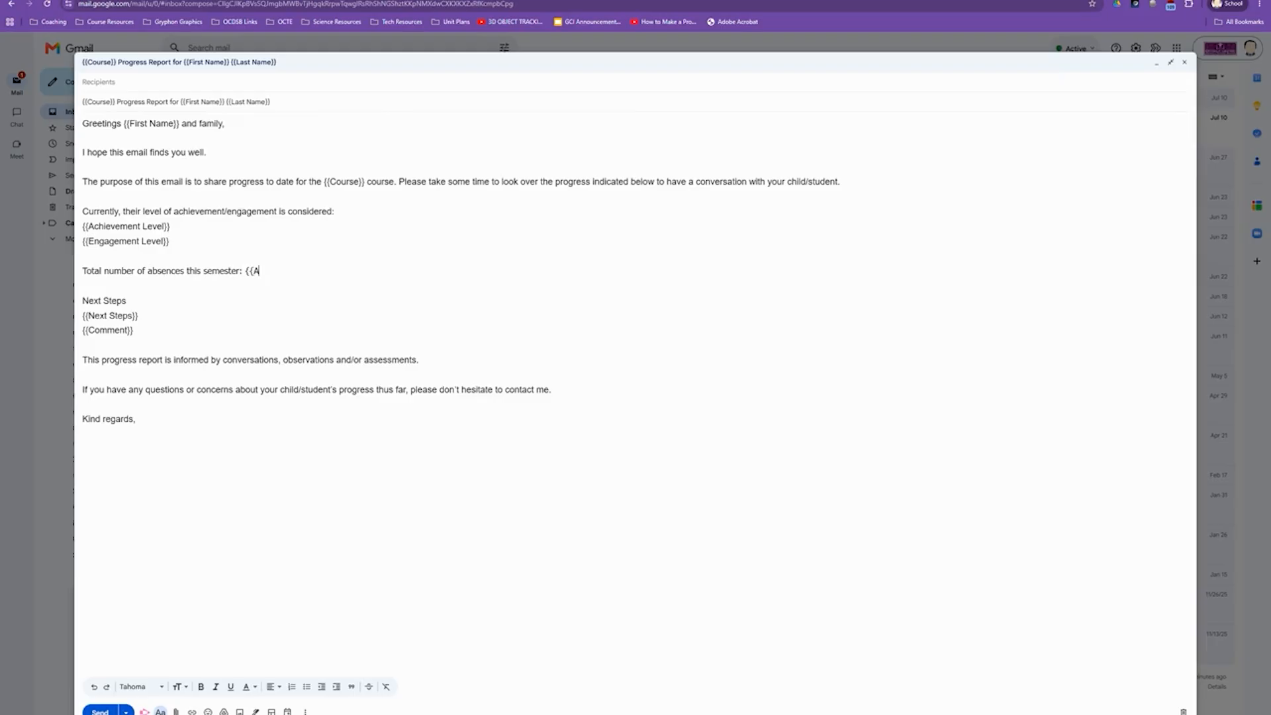
pyautogui.write('bsences}}')
pyautogui.press('Left')
pyautogui.press('Left')
pyautogui.hotkey('shift', 'Left')
pyautogui.hotkey('shift', 'Left')
pyautogui.hotkey('shift', 'Left')
pyautogui.hotkey('shift', 'Left')
pyautogui.hotkey('shift', 'Left')
pyautogui.hotkey('shift', 'Left')
pyautogui.hotkey('shift', 'Left')
pyautogui.hotkey('shift', 'Left')
pyautogui.click(258, 271)
# Step: Delete the absences line and the extra blank lines above Next Steps
pyautogui.moveTo(300, 271); pyautogui.dragTo(76, 272)
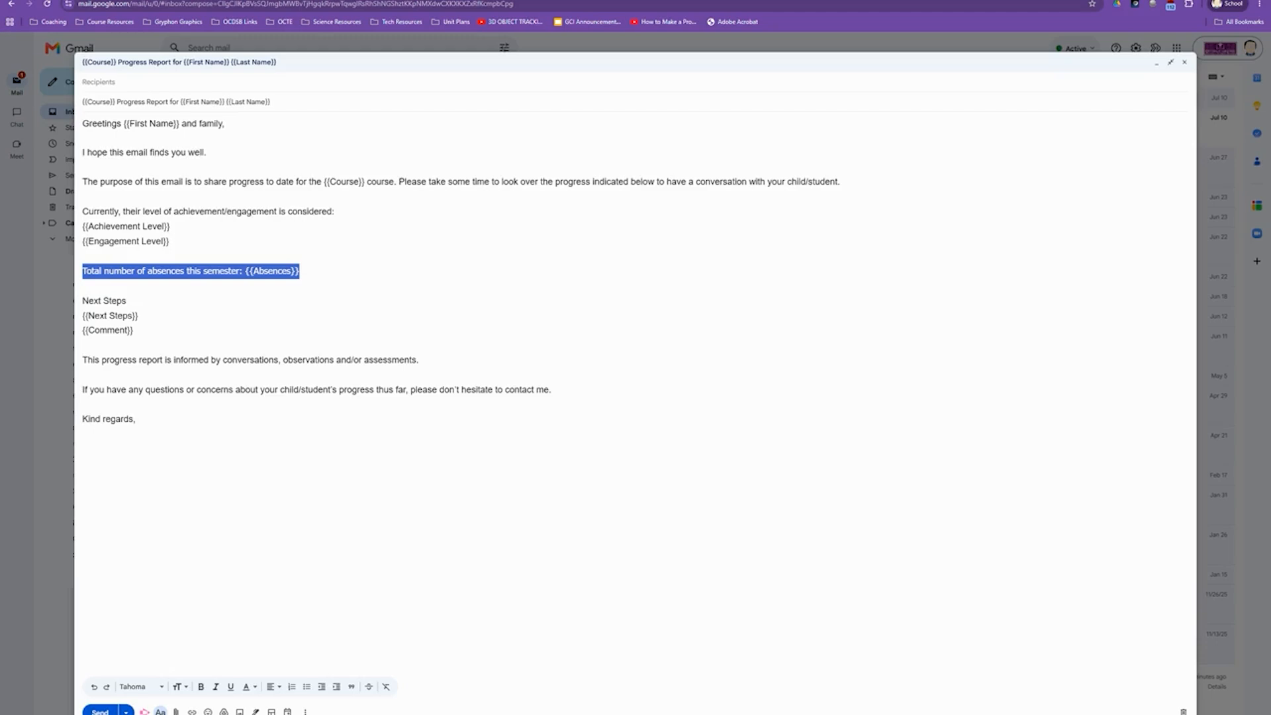
pyautogui.press('Delete')
pyautogui.press('Delete')
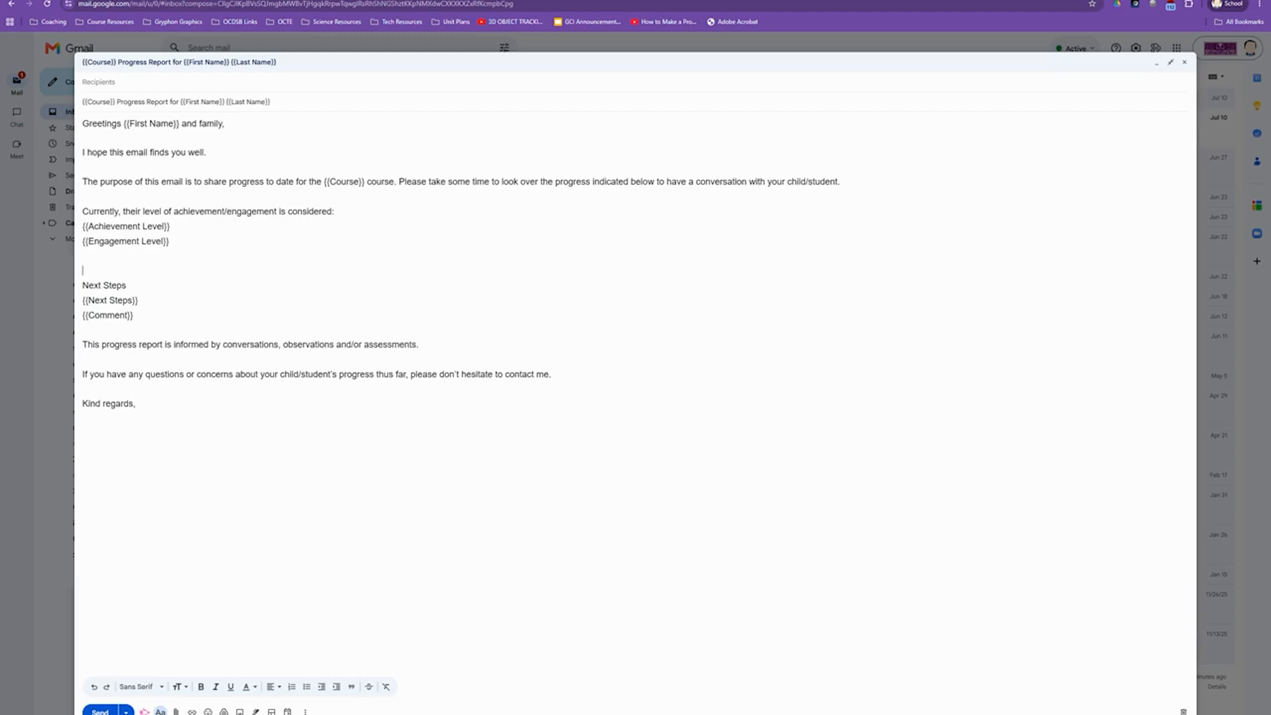
pyautogui.press('Delete')
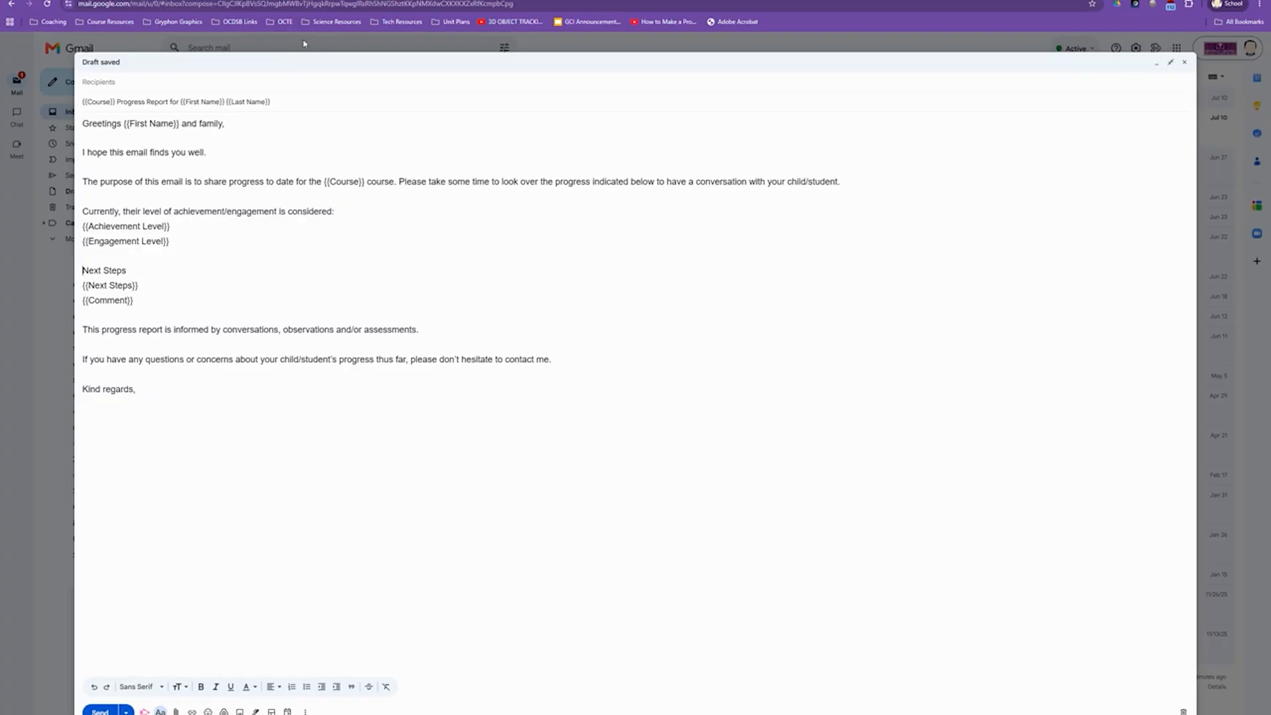
# Step: Save and close the progress report message after checking the sheet's headers, and reopen it full size from Drafts
pyautogui.click(331, 1)
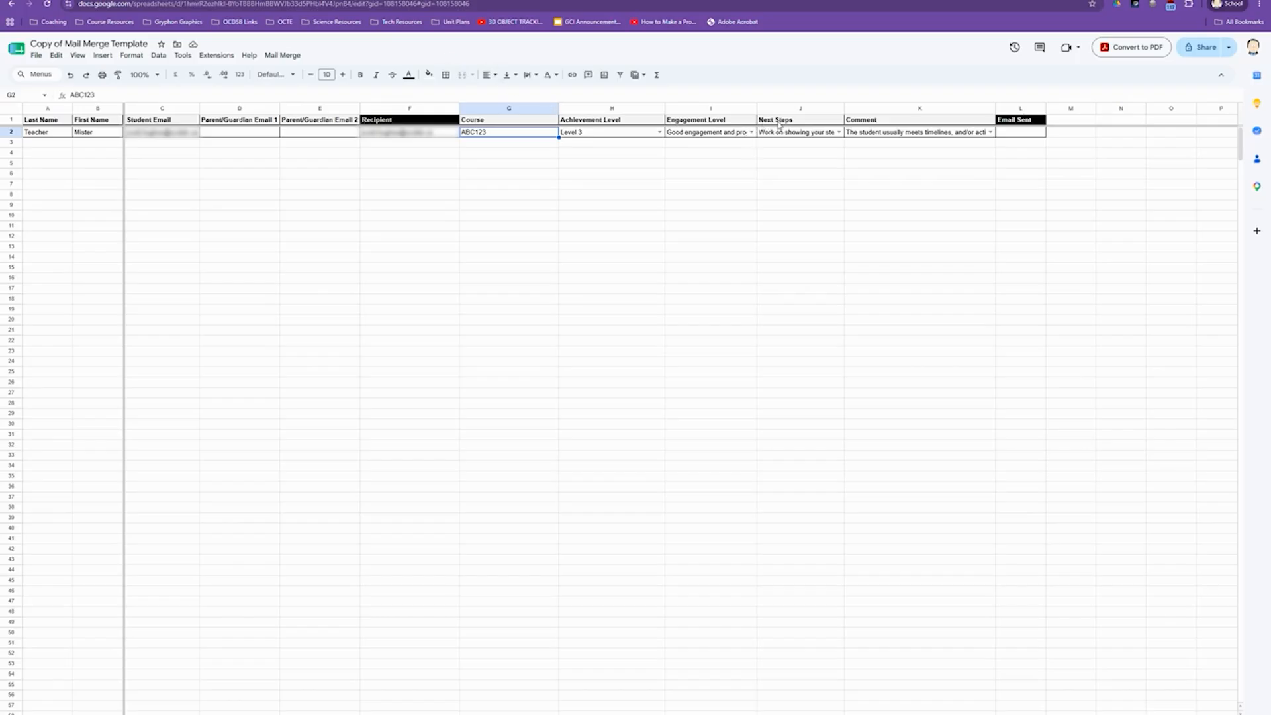
pyautogui.click(504, 0)
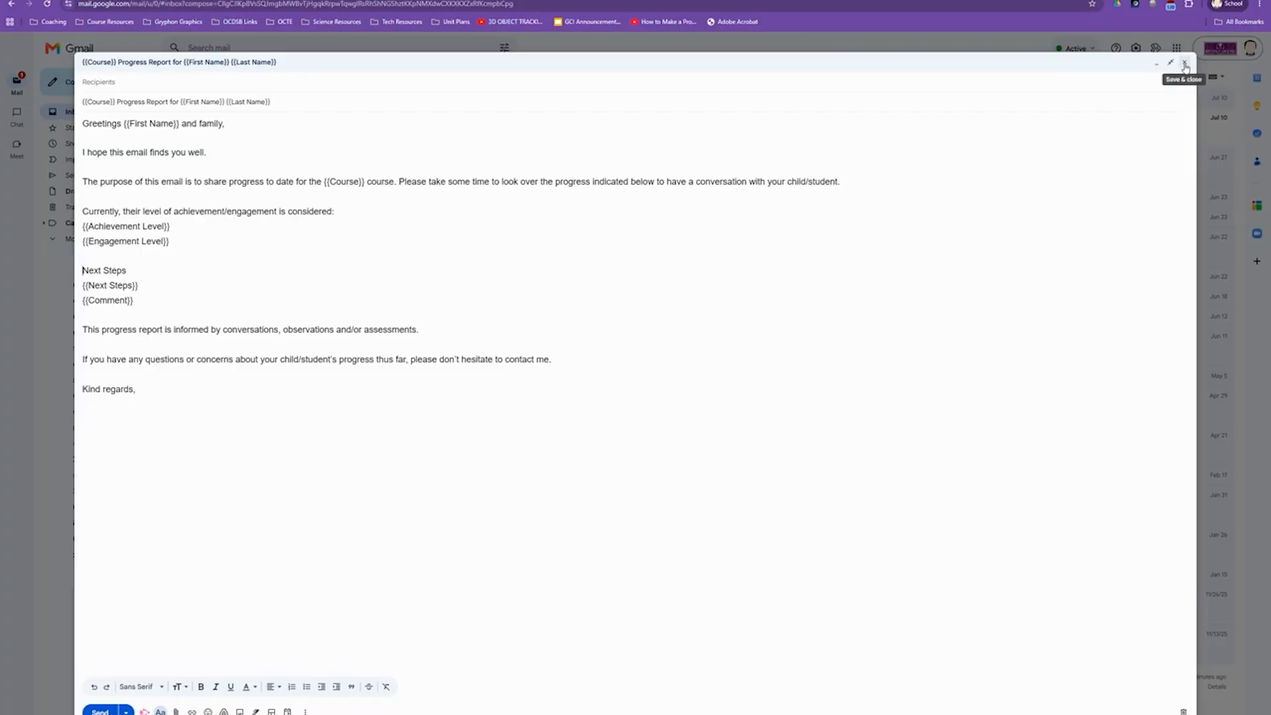
pyautogui.click(1184, 63)
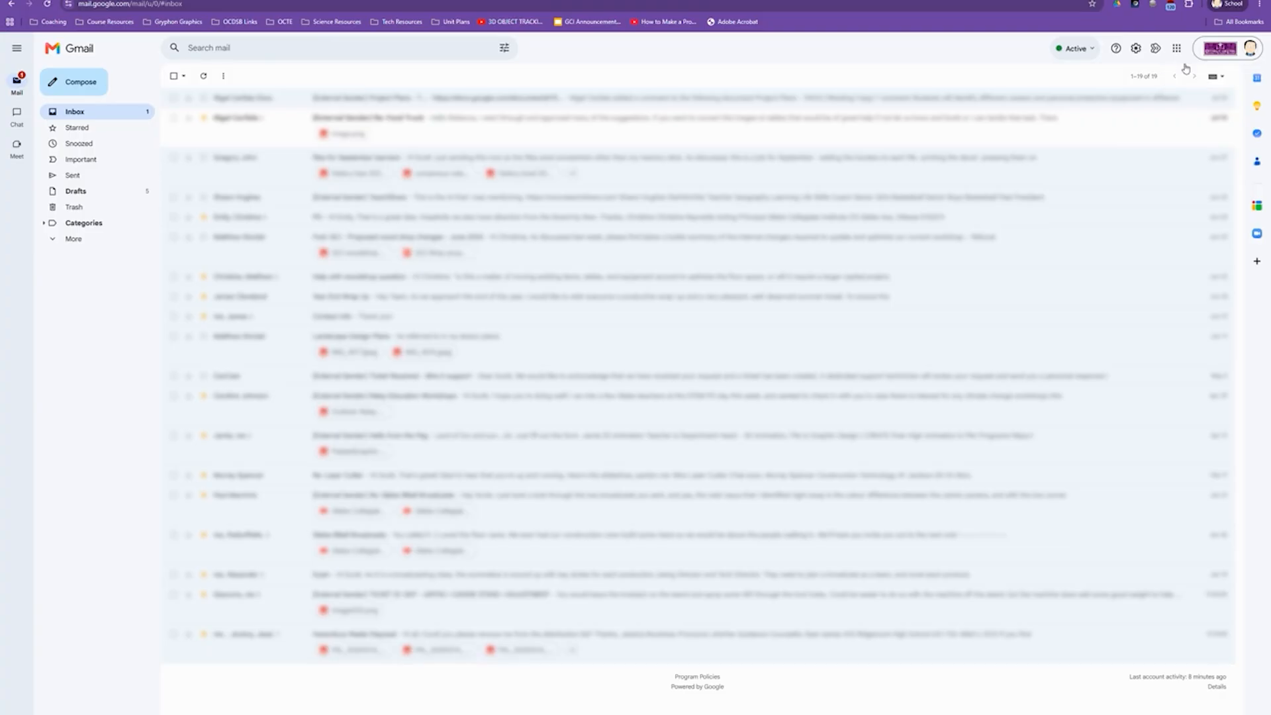
pyautogui.click(86, 192)
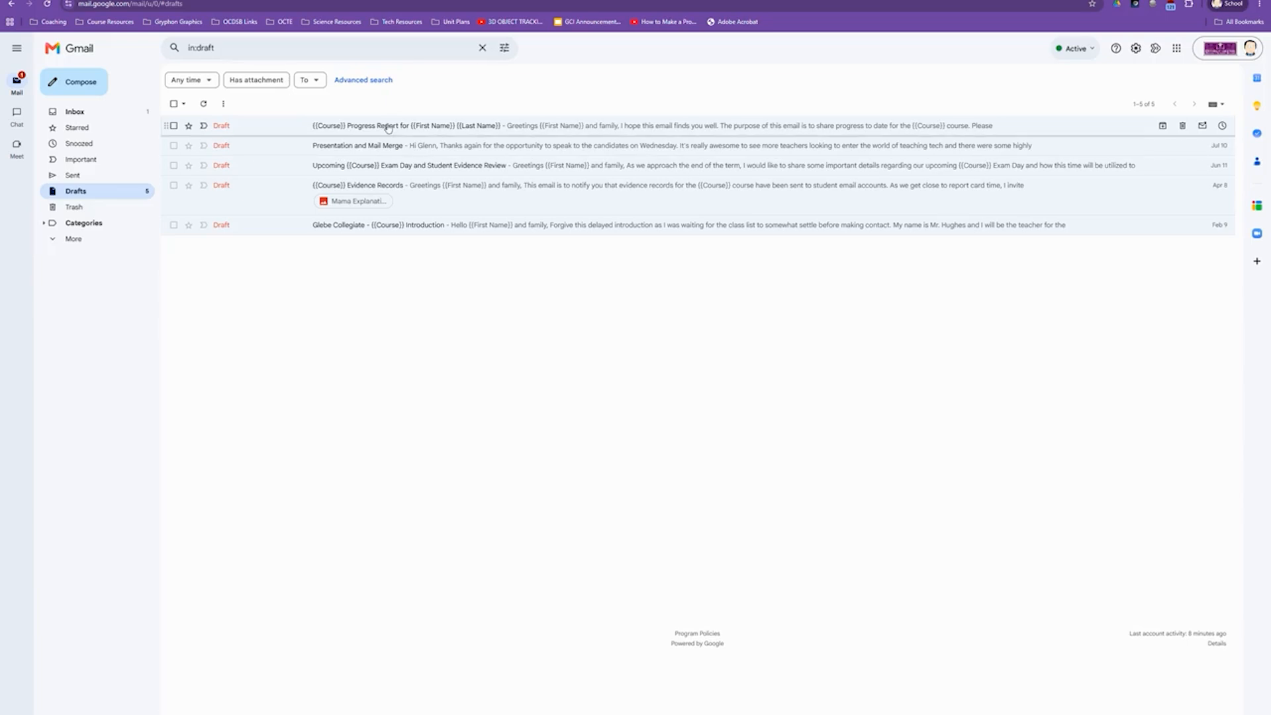
pyautogui.click(382, 127)
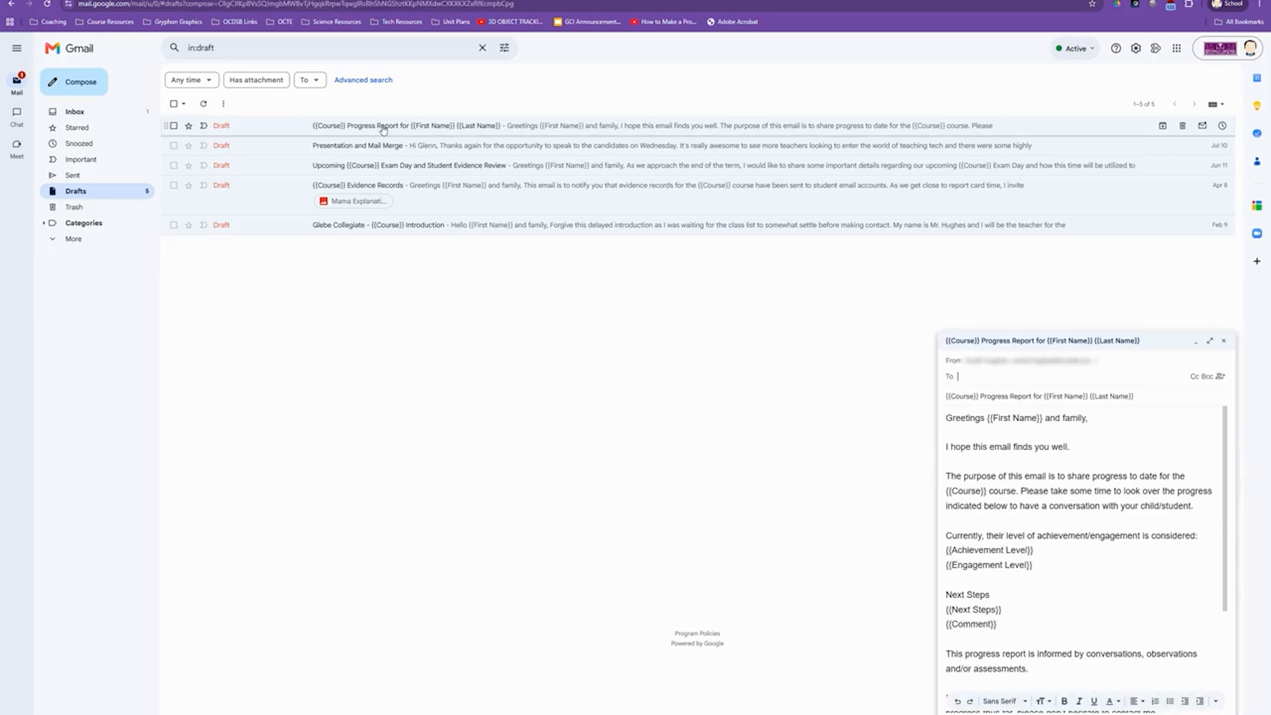
pyautogui.click(1211, 342)
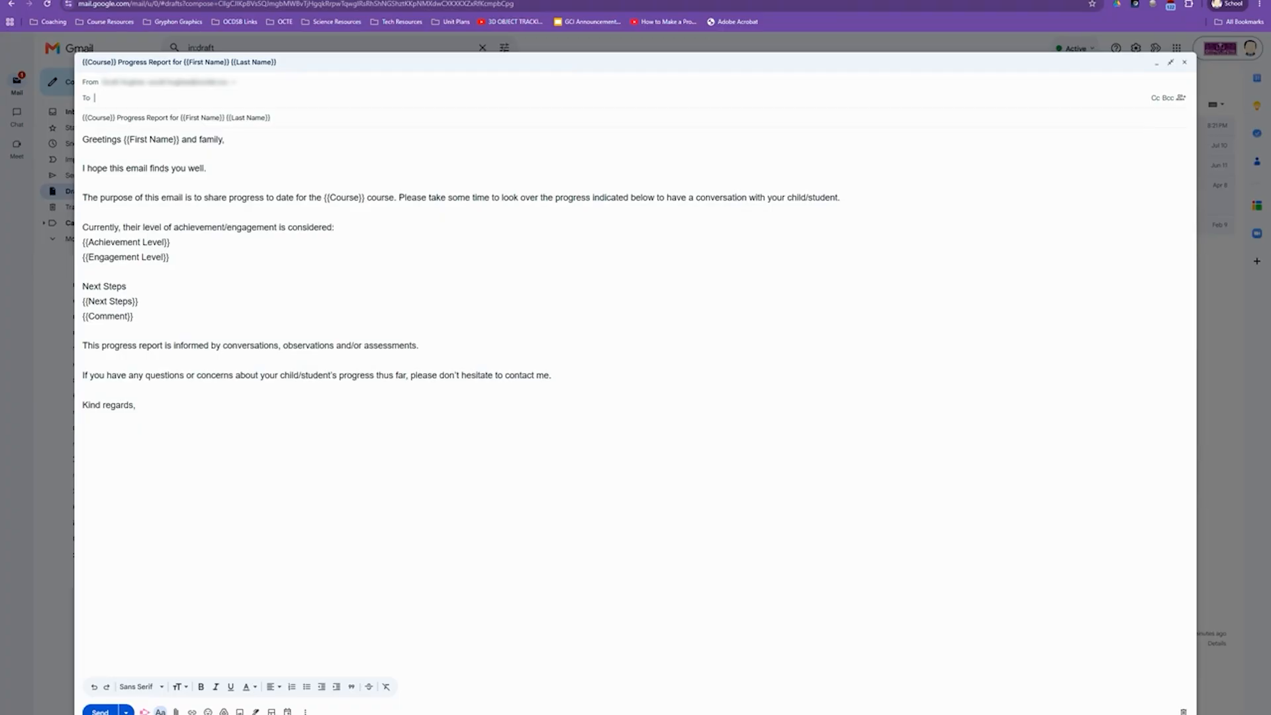
# Step: Copy the progress report draft's subject line and switch to the Copy of Mail Merge Template spreadsheet in Google Sheets
pyautogui.moveTo(271, 117); pyautogui.dragTo(83, 112)
pyautogui.hotkey('ctrl', 'c')
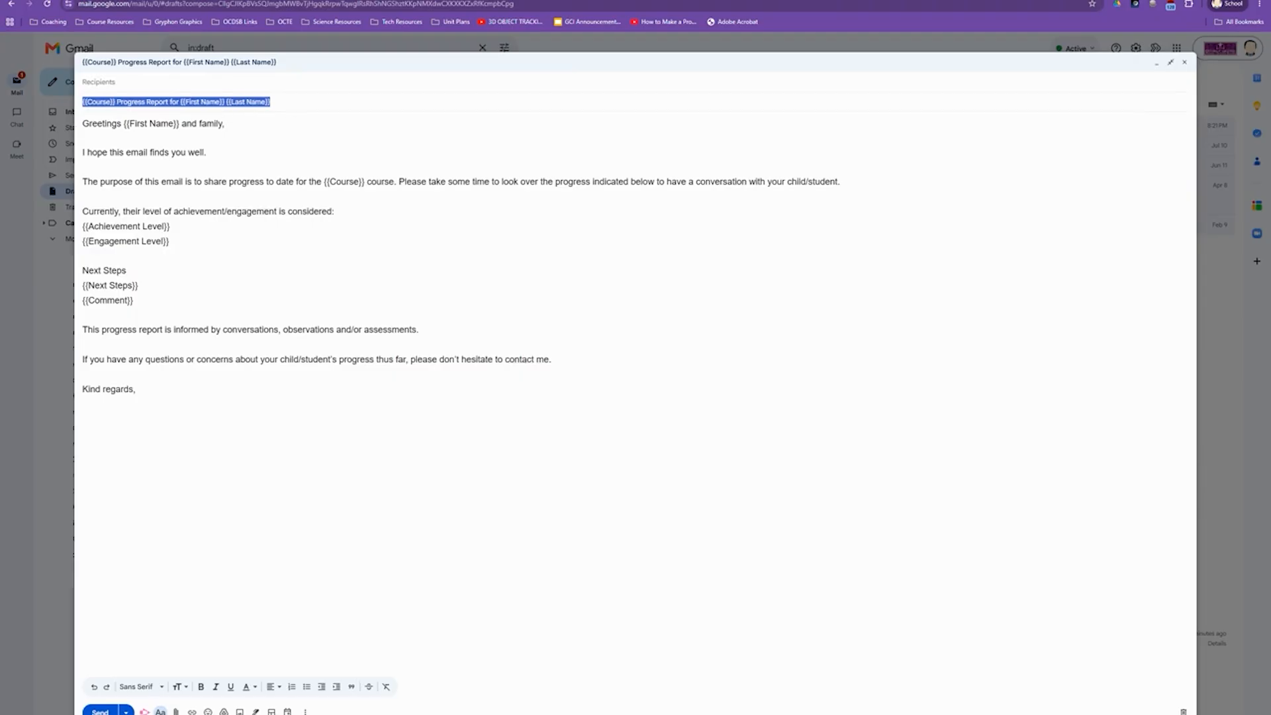
pyautogui.hotkey('ctrl', 'shift', 'Tab')
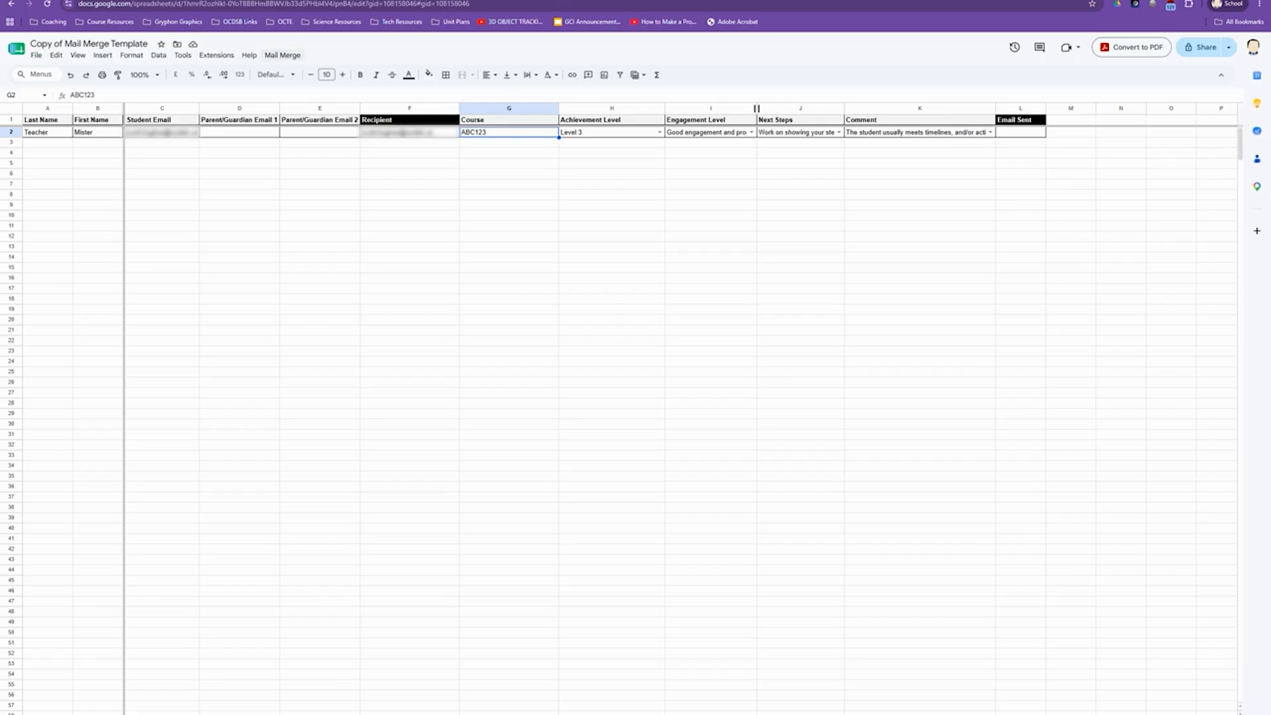
# Step: Run the Mail Merge script's Send Emails command, authorizing it and supplying the copied subject {{Course}} Progress Report for {{First Name}} {{Last Name}}
pyautogui.click(282, 55)
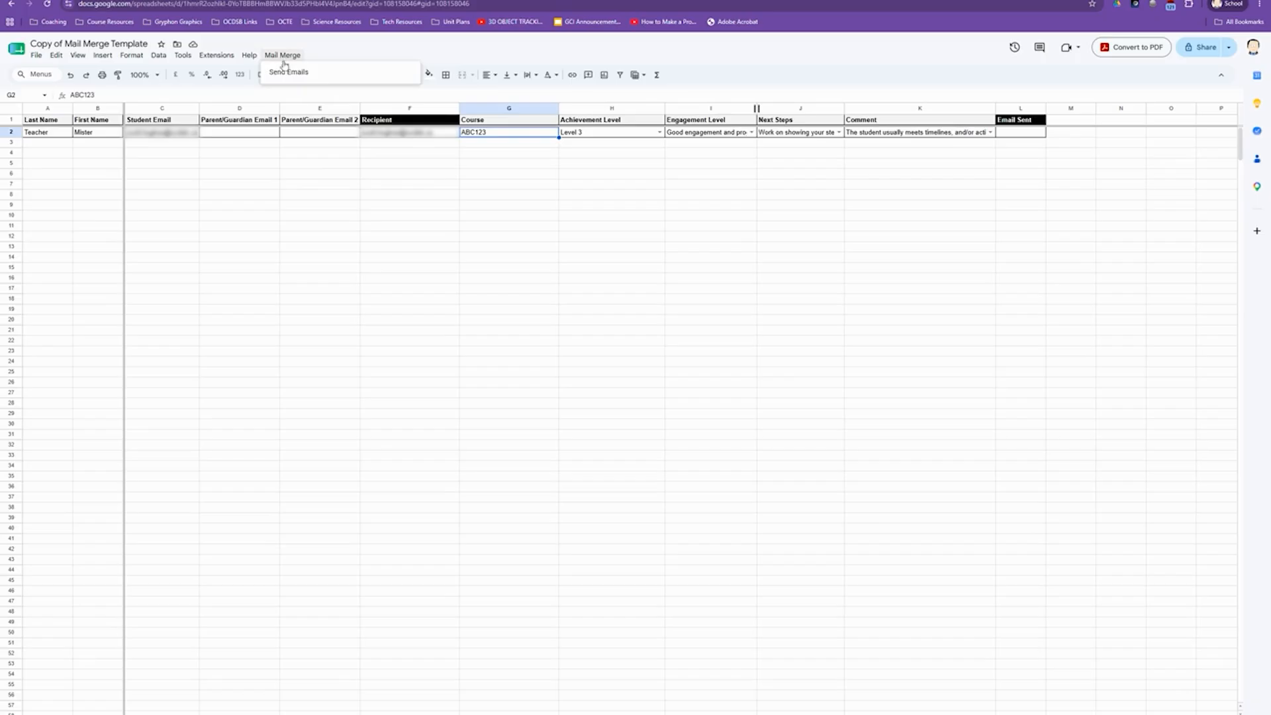
pyautogui.click(290, 73)
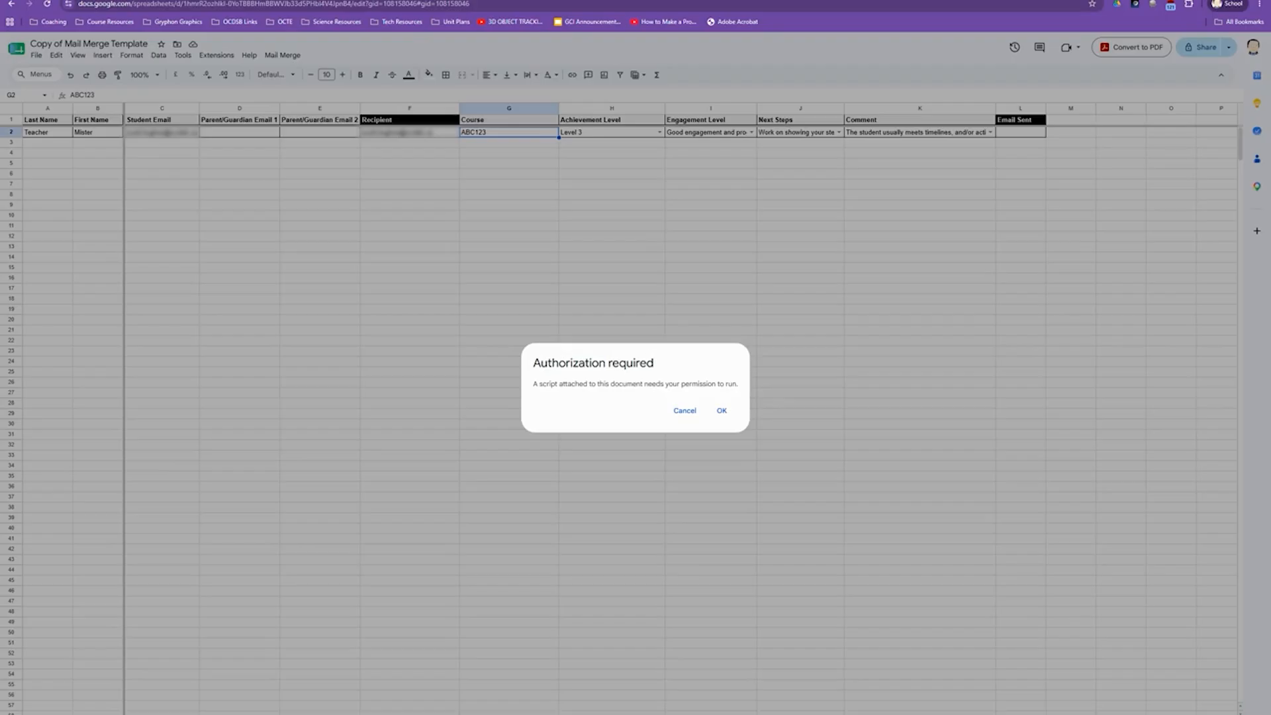
pyautogui.click(722, 412)
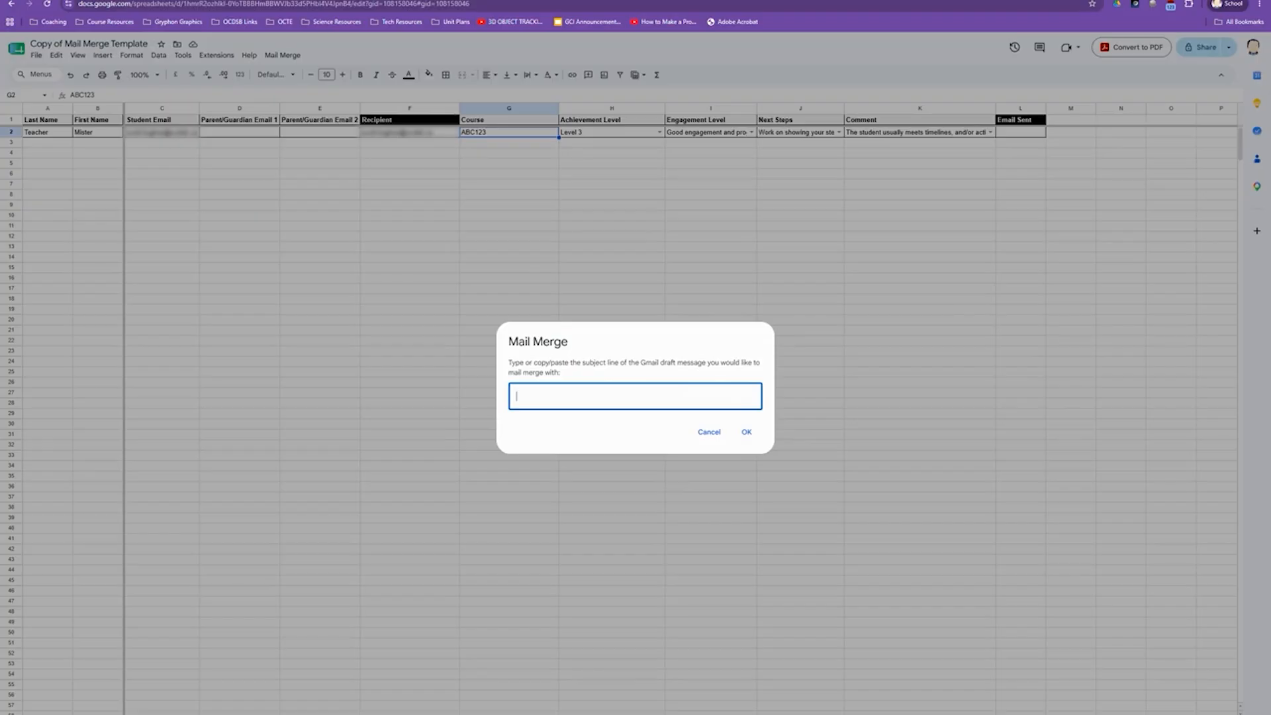
pyautogui.hotkey('ctrl', 'v')
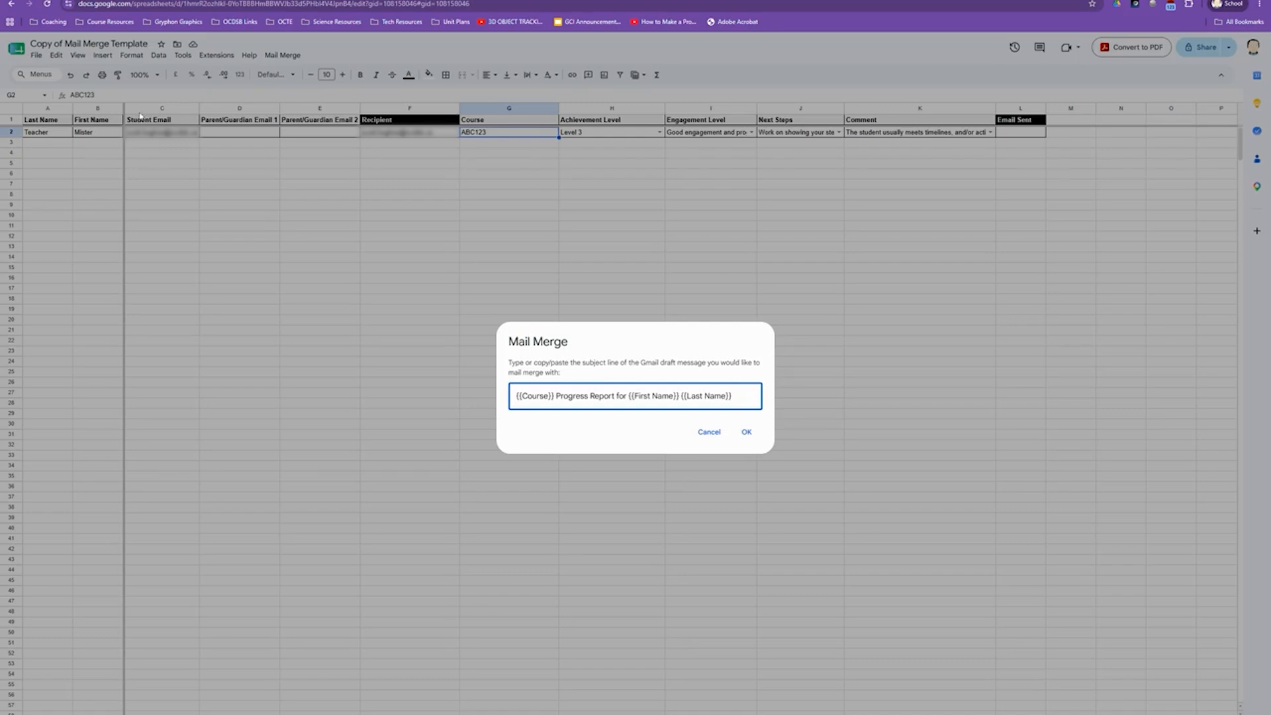
pyautogui.click(746, 433)
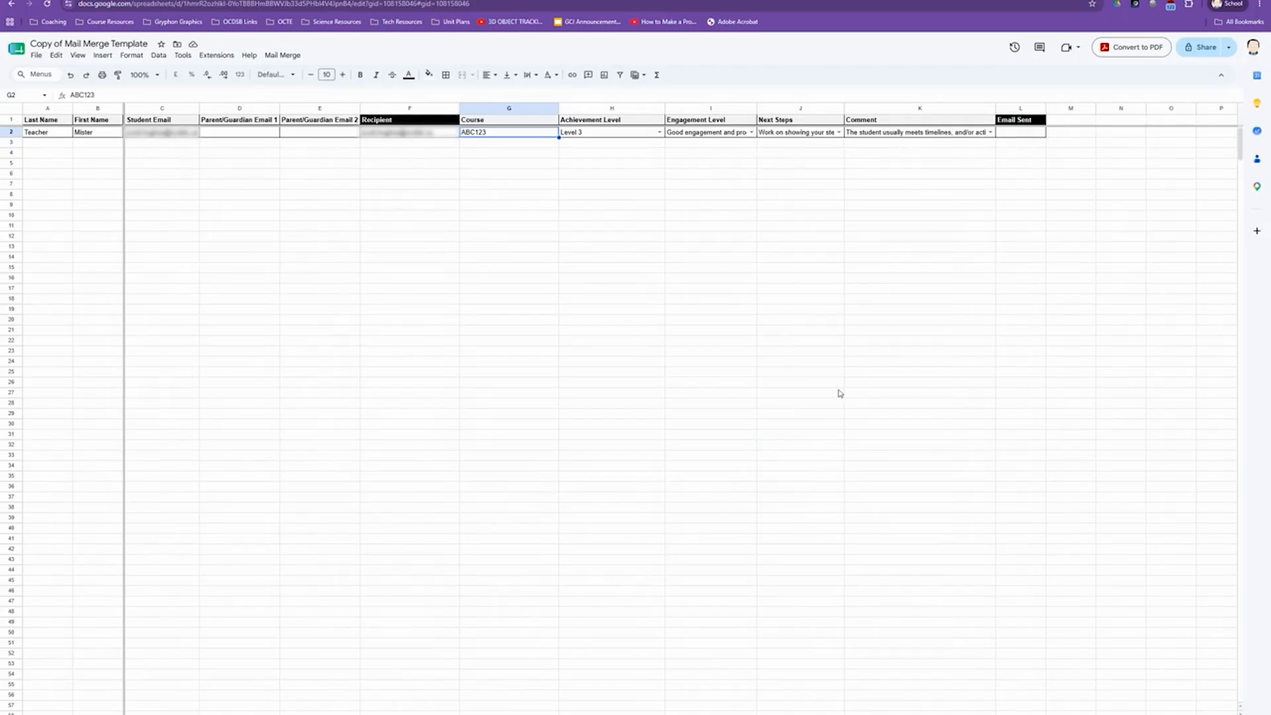
# Step: Check the Email Sent timestamp in row 2 of the sheet
pyautogui.click(1028, 135)
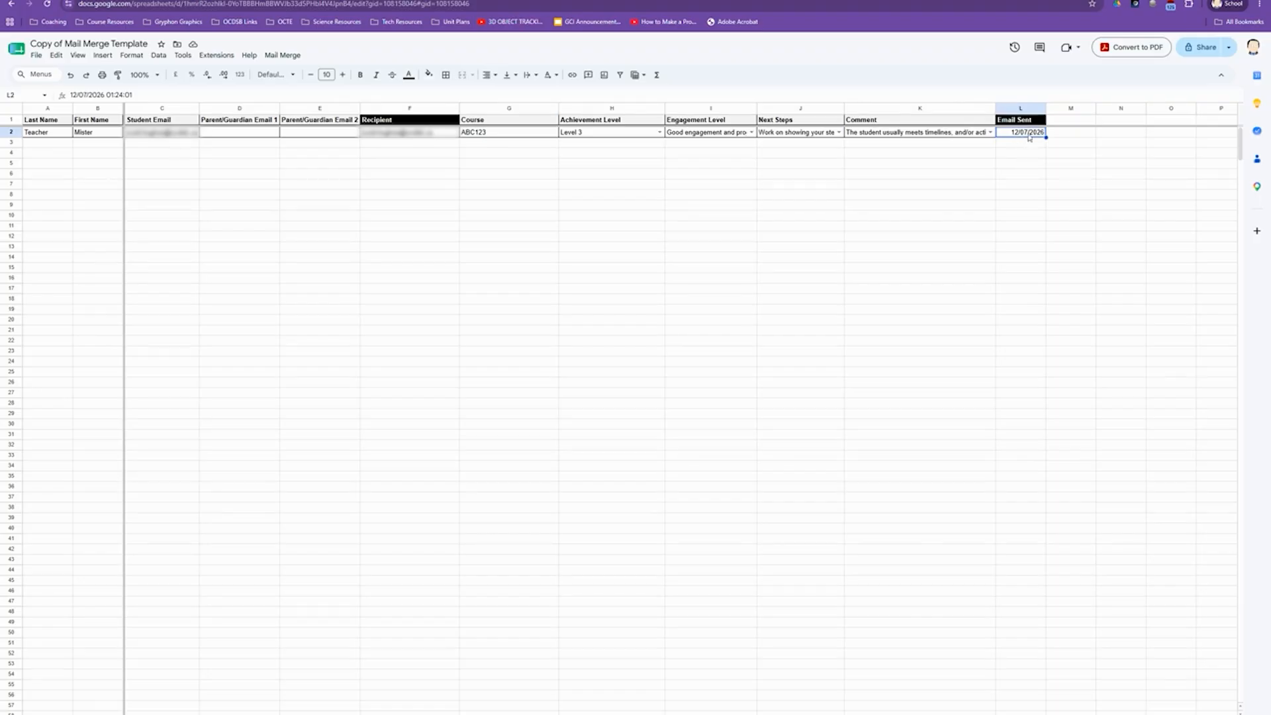
pyautogui.click(964, 138)
pyautogui.click(1014, 138)
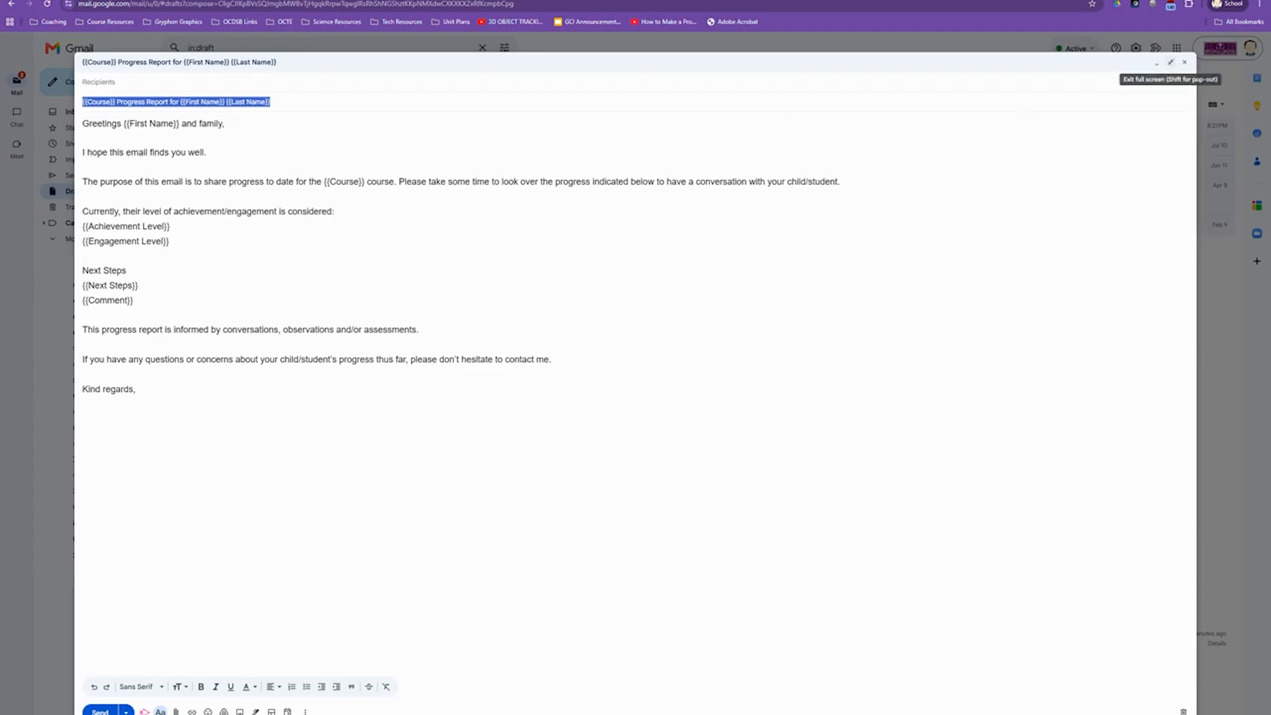
# Step: Return to Gmail, shrink the draft from full screen, and open the received ABC123 progress report from the inbox
pyautogui.click(1171, 65)
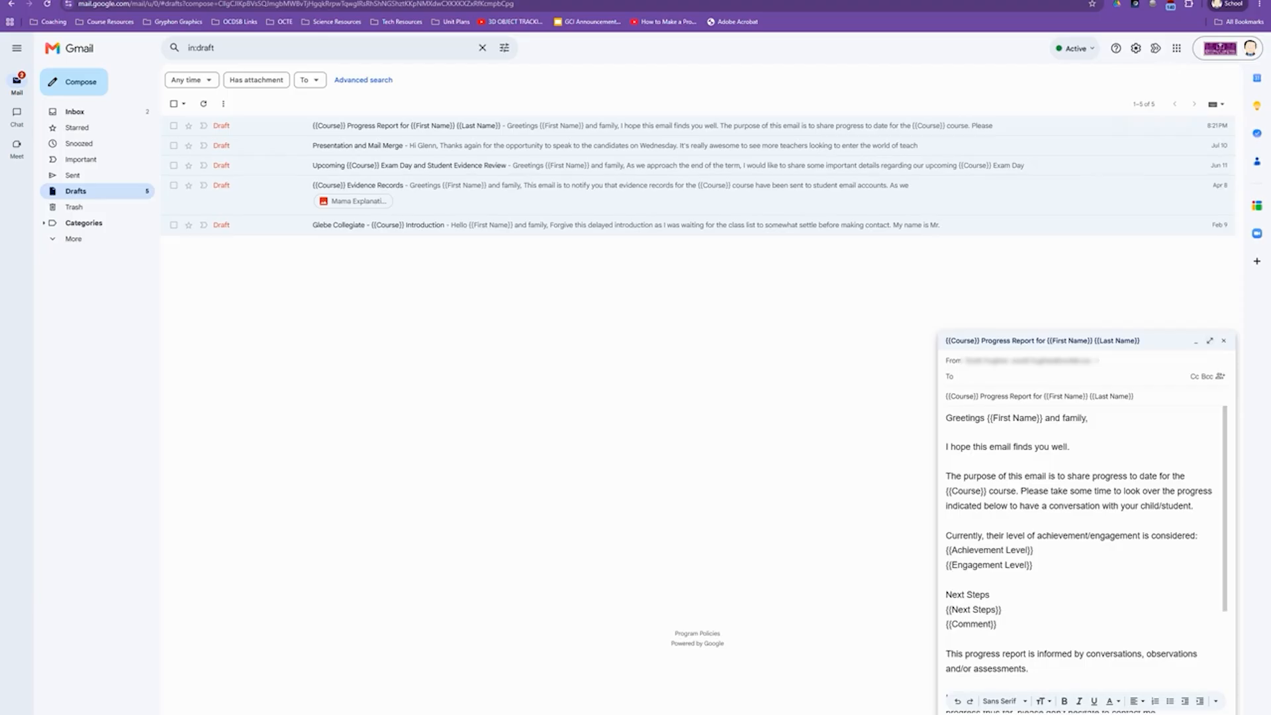
pyautogui.click(96, 115)
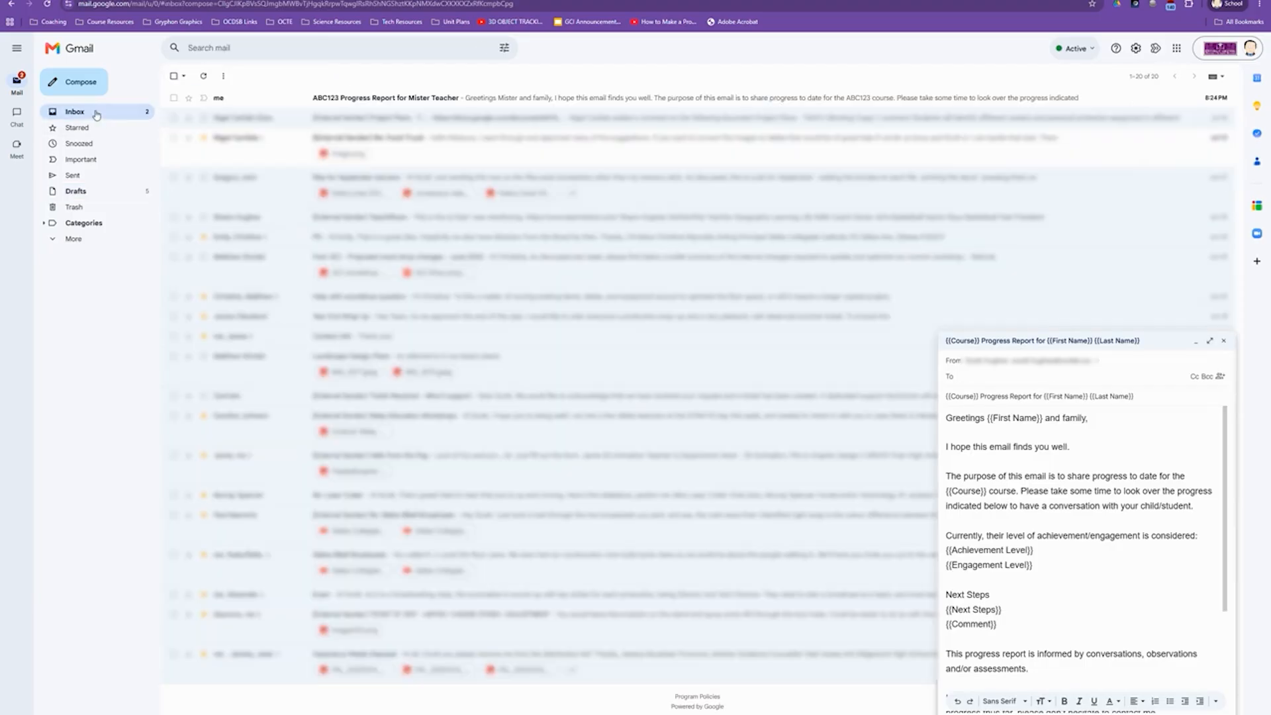
pyautogui.click(203, 80)
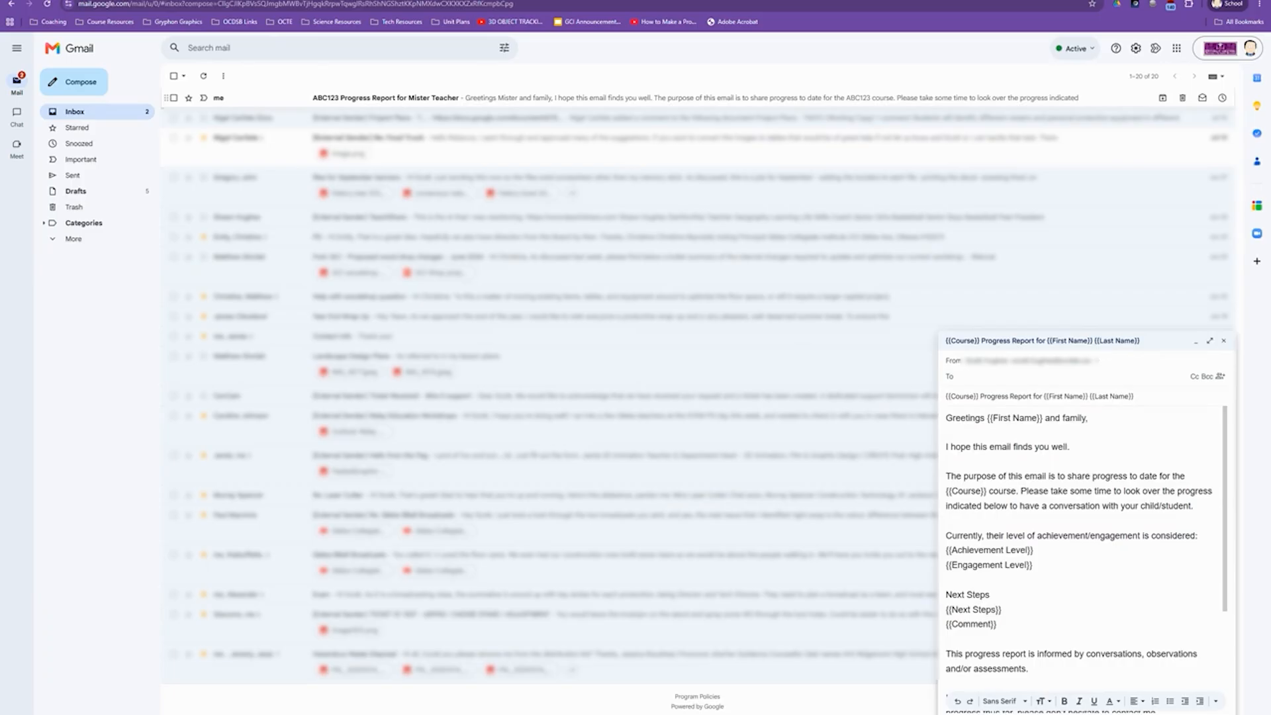
pyautogui.click(399, 99)
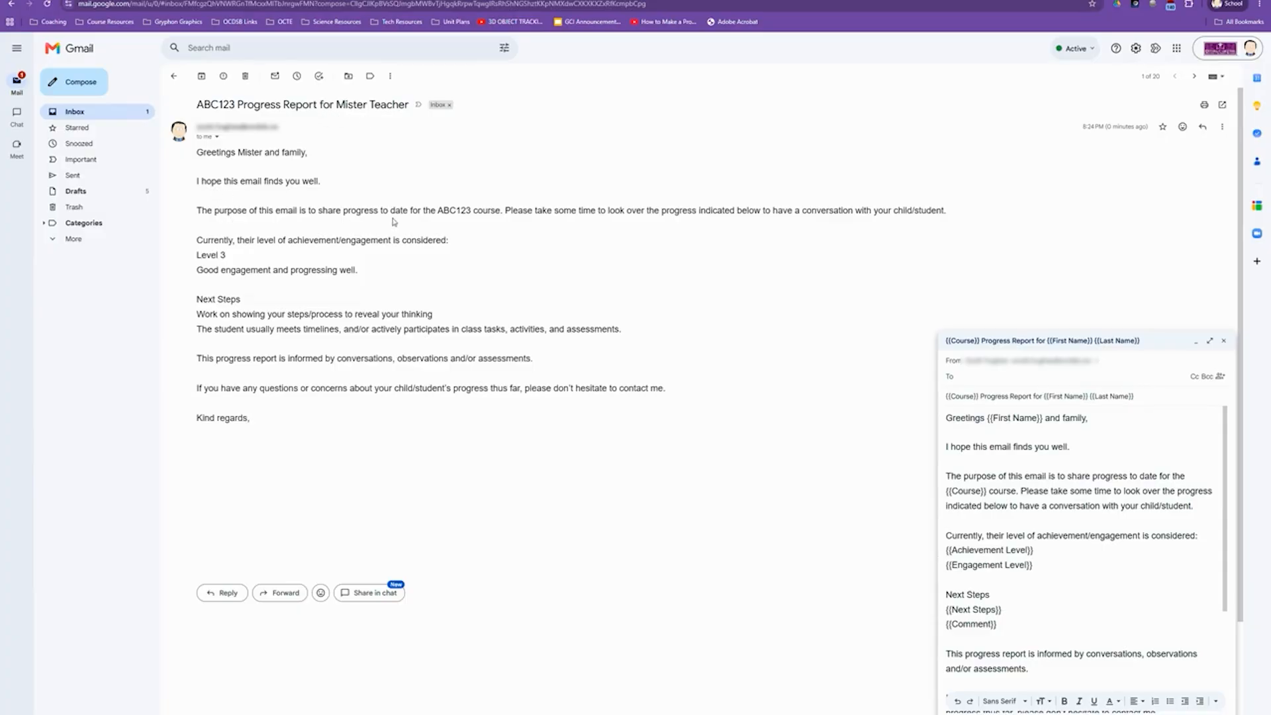
# Step: Review the merged course, achievement level, engagement level, next steps and comment in the received email
pyautogui.moveTo(437, 210); pyautogui.dragTo(474, 210)
pyautogui.moveTo(240, 257); pyautogui.dragTo(188, 260)
pyautogui.moveTo(389, 273); pyautogui.dragTo(171, 271)
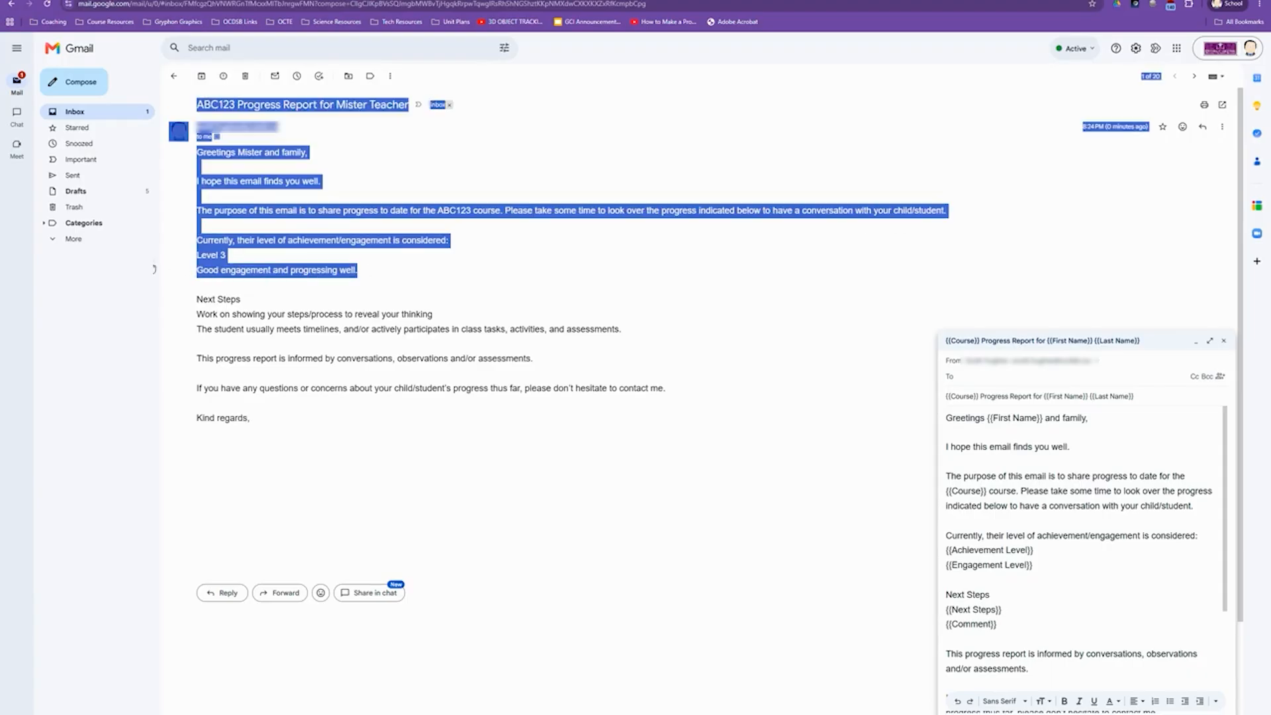
pyautogui.click(170, 272)
pyautogui.moveTo(196, 315); pyautogui.dragTo(456, 322)
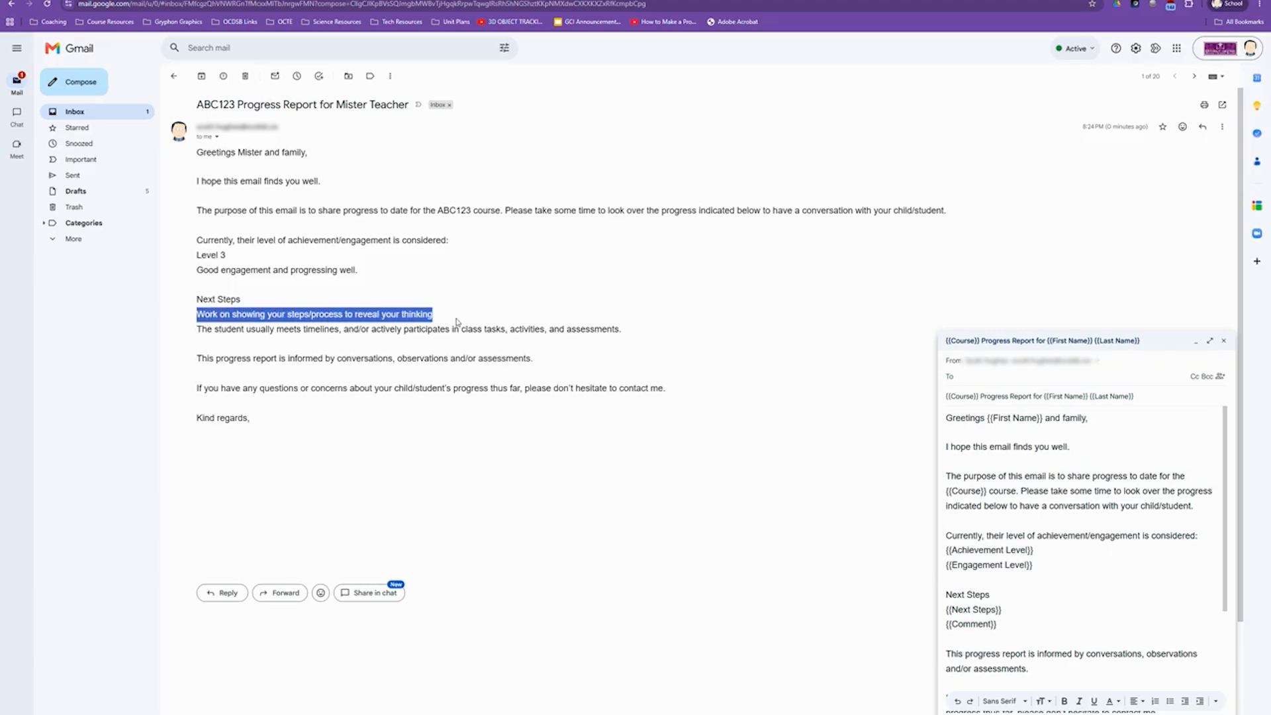
pyautogui.moveTo(204, 336); pyautogui.dragTo(438, 338)
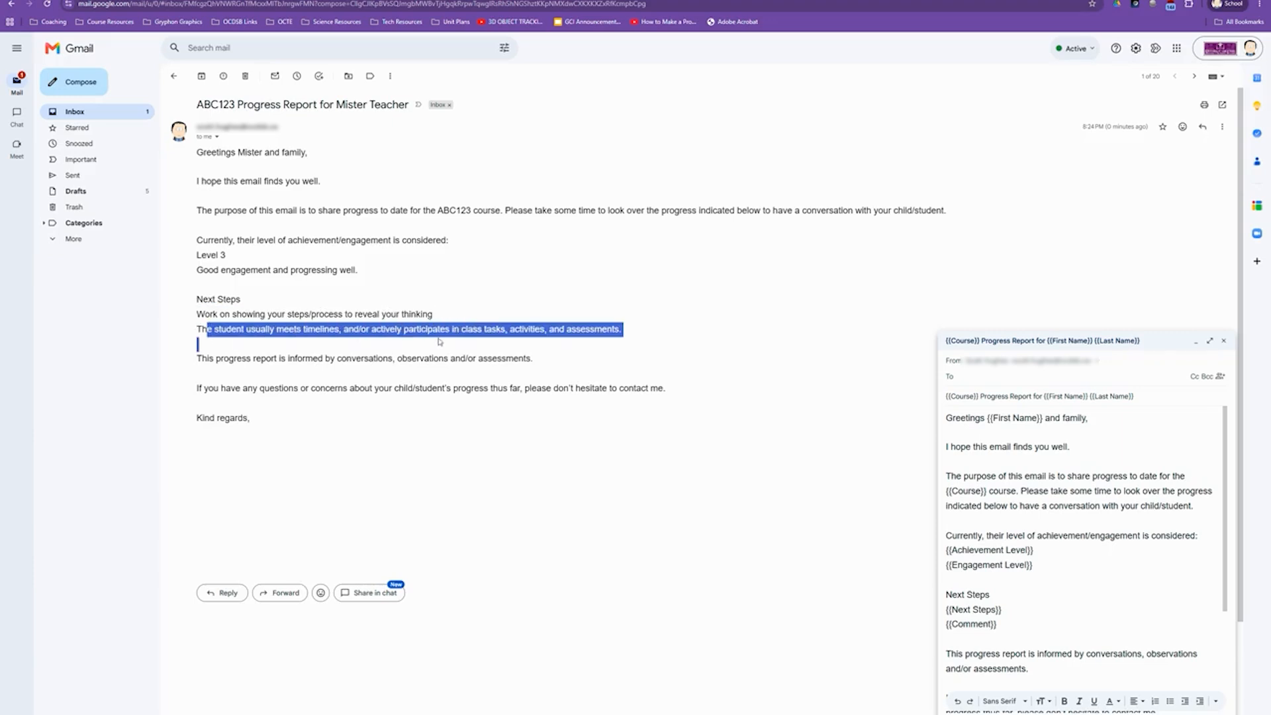
pyautogui.click(490, 339)
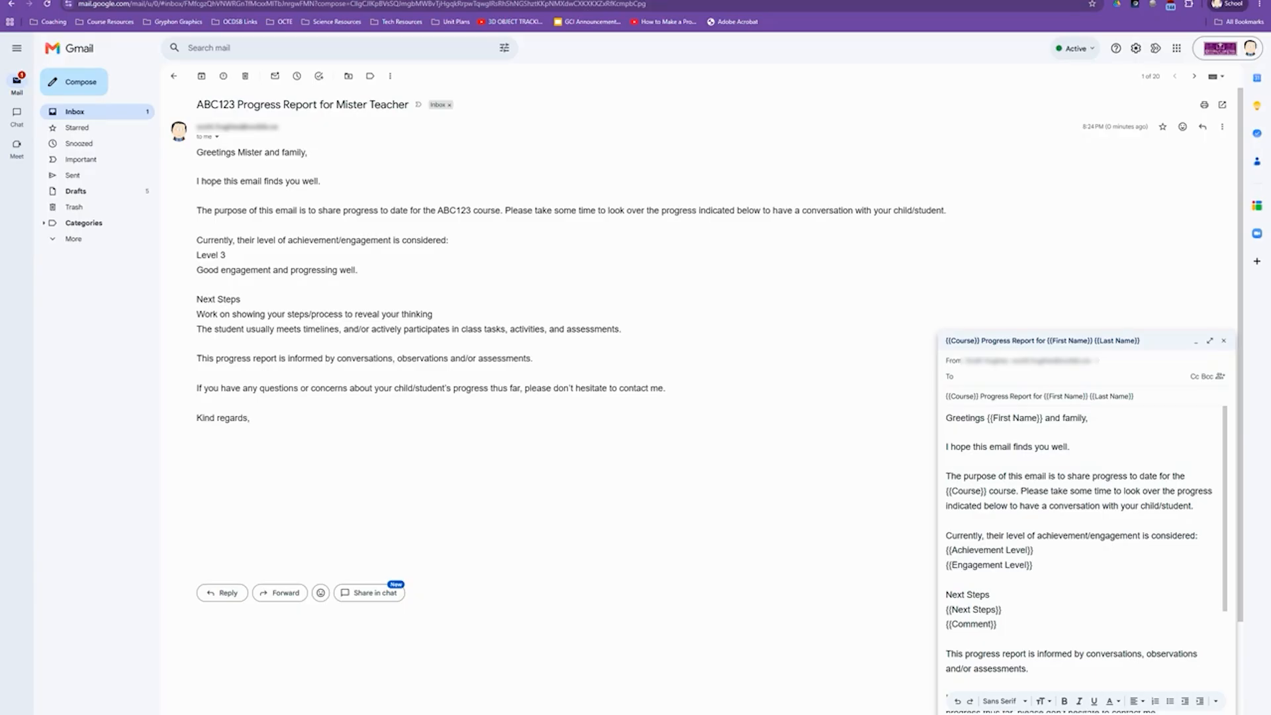
# Step: Switch back to the spreadsheet and replace the Email Sent entry in row 2 with x
pyautogui.hotkey('ctrl', 'Tab')
pyautogui.click(1021, 153)
pyautogui.click(1032, 135)
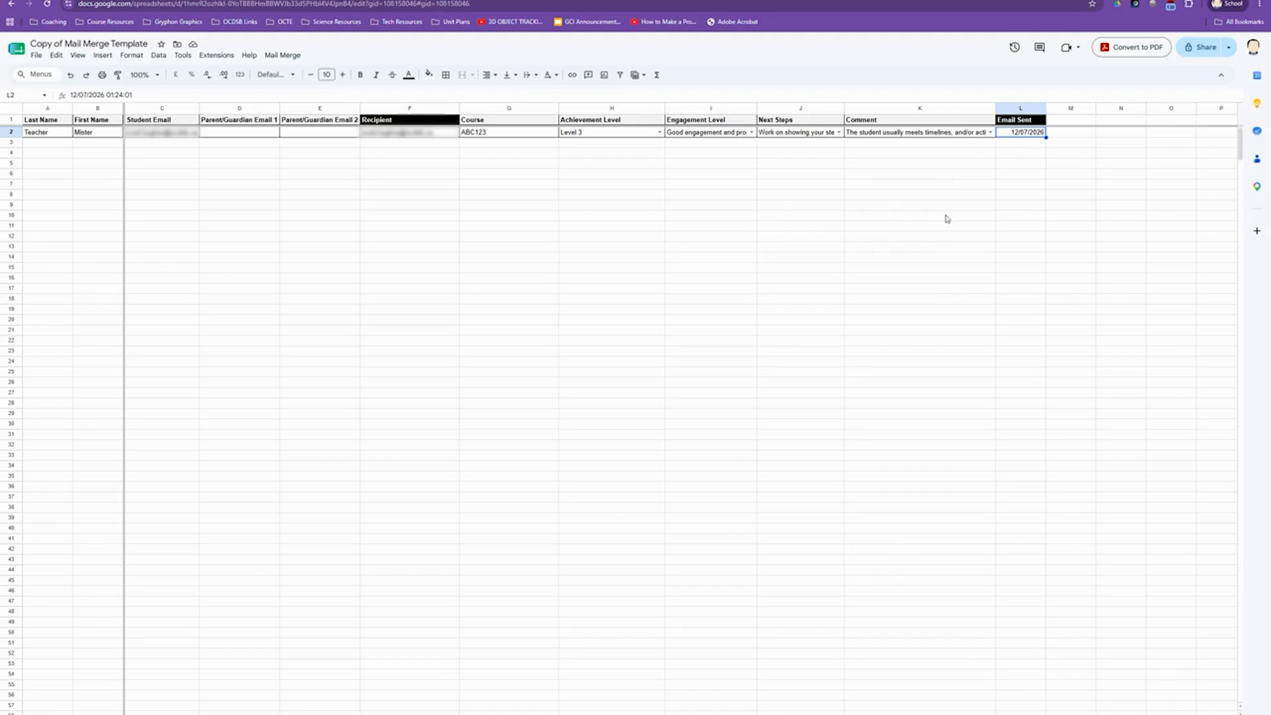
pyautogui.write('x')
pyautogui.click(1031, 224)
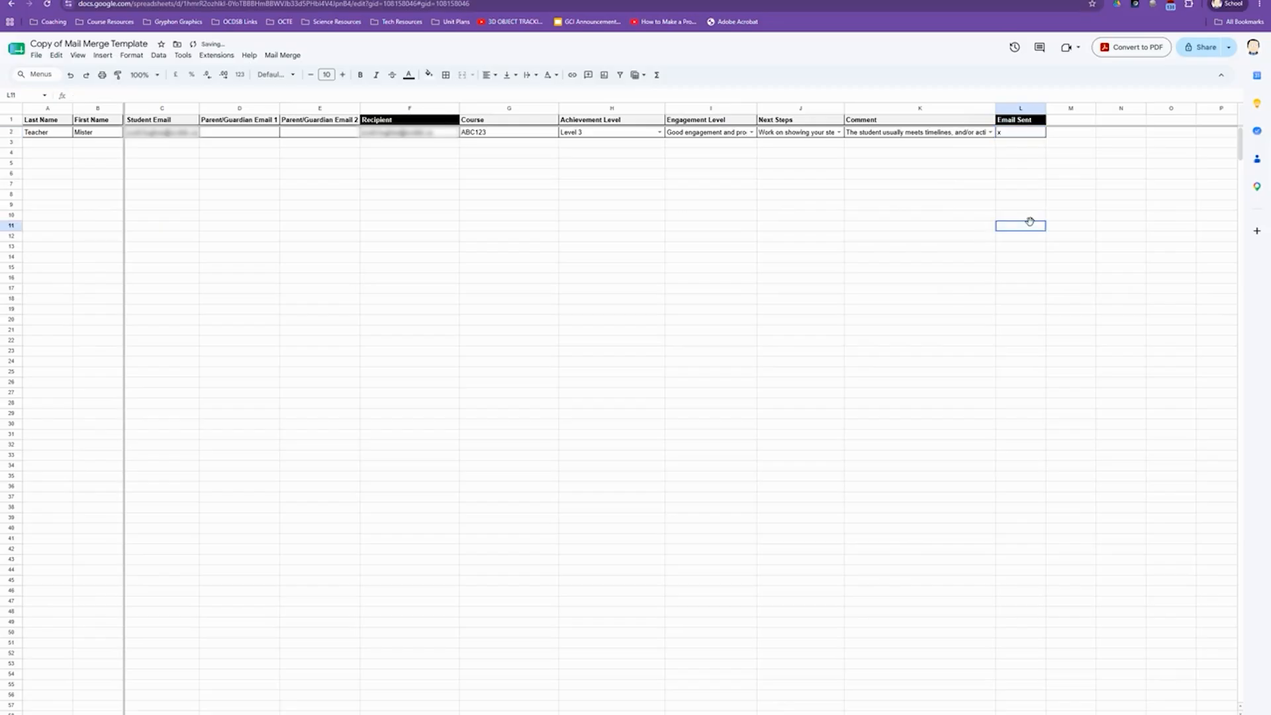
# Step: Clear the Email Sent cell in row 2 and enter x in it again
pyautogui.click(1021, 133)
pyautogui.press('Delete')
pyautogui.click(1028, 196)
pyautogui.click(1026, 134)
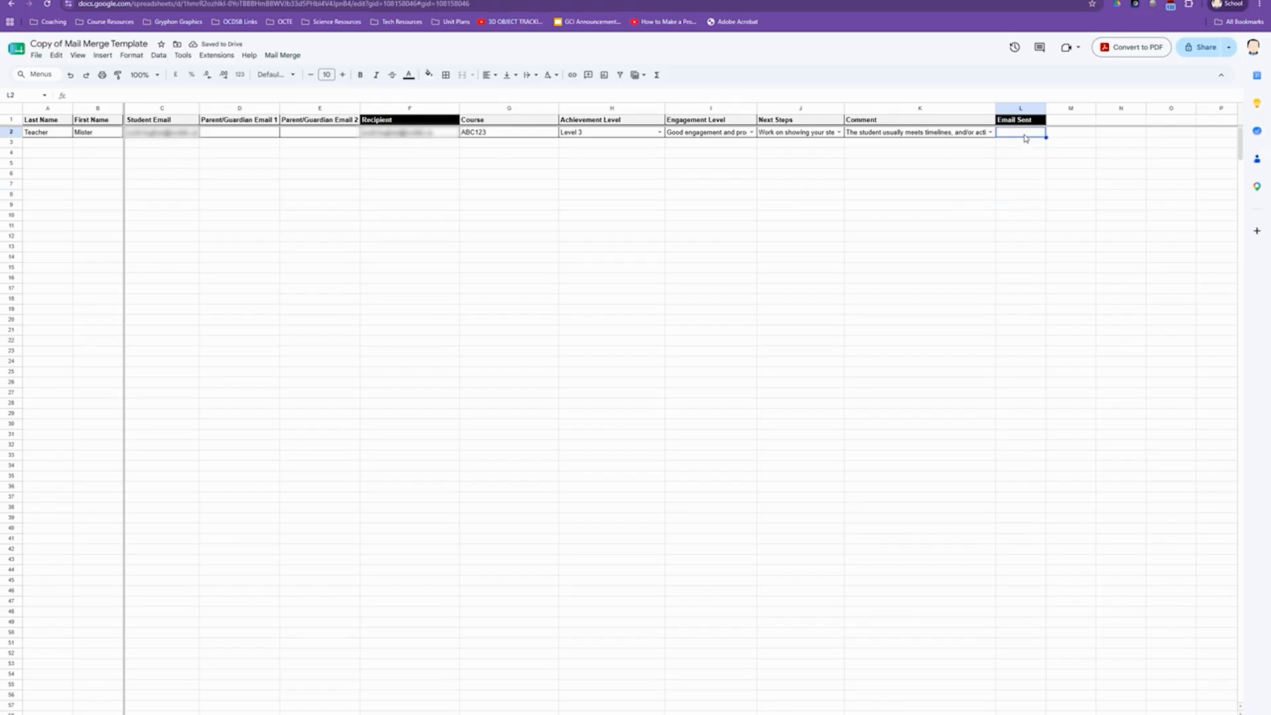
pyautogui.write('x')
pyautogui.click(1017, 162)
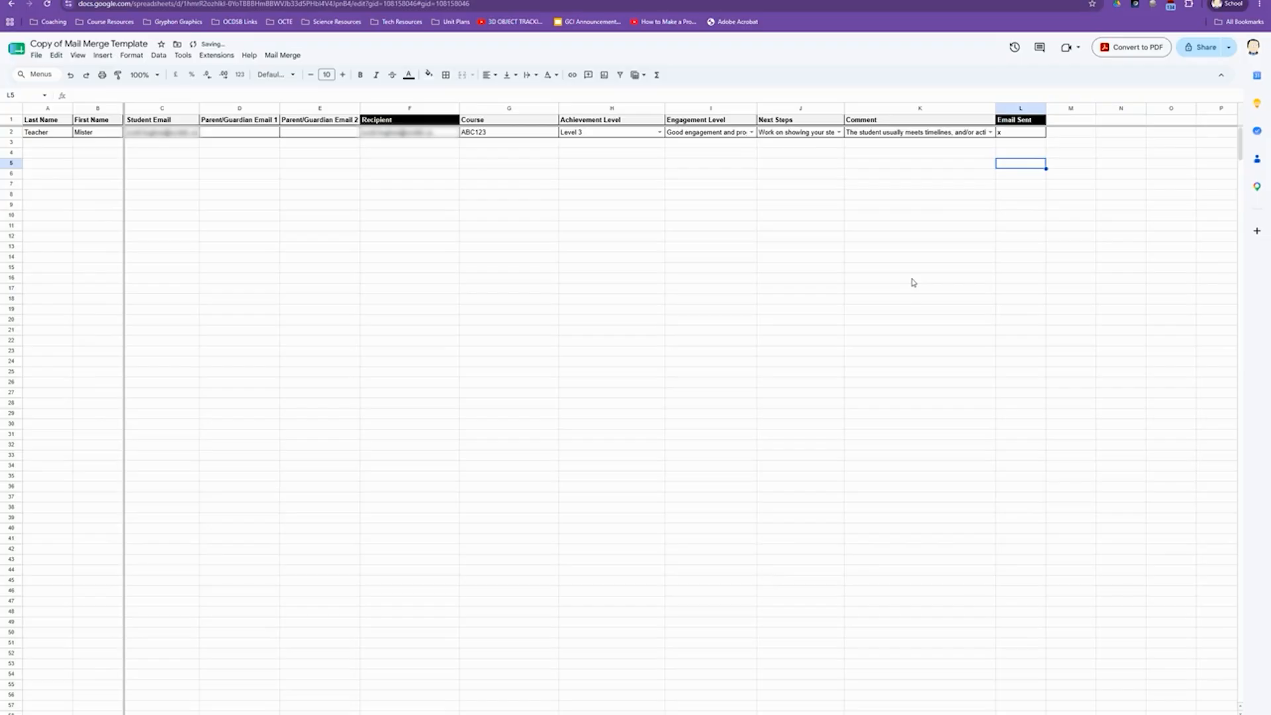
# Step: Rerun Send Emails with the subject {{Course}} Progress Report for {{First Name}} {{Last Name}} while row 2 is marked x
pyautogui.click(283, 56)
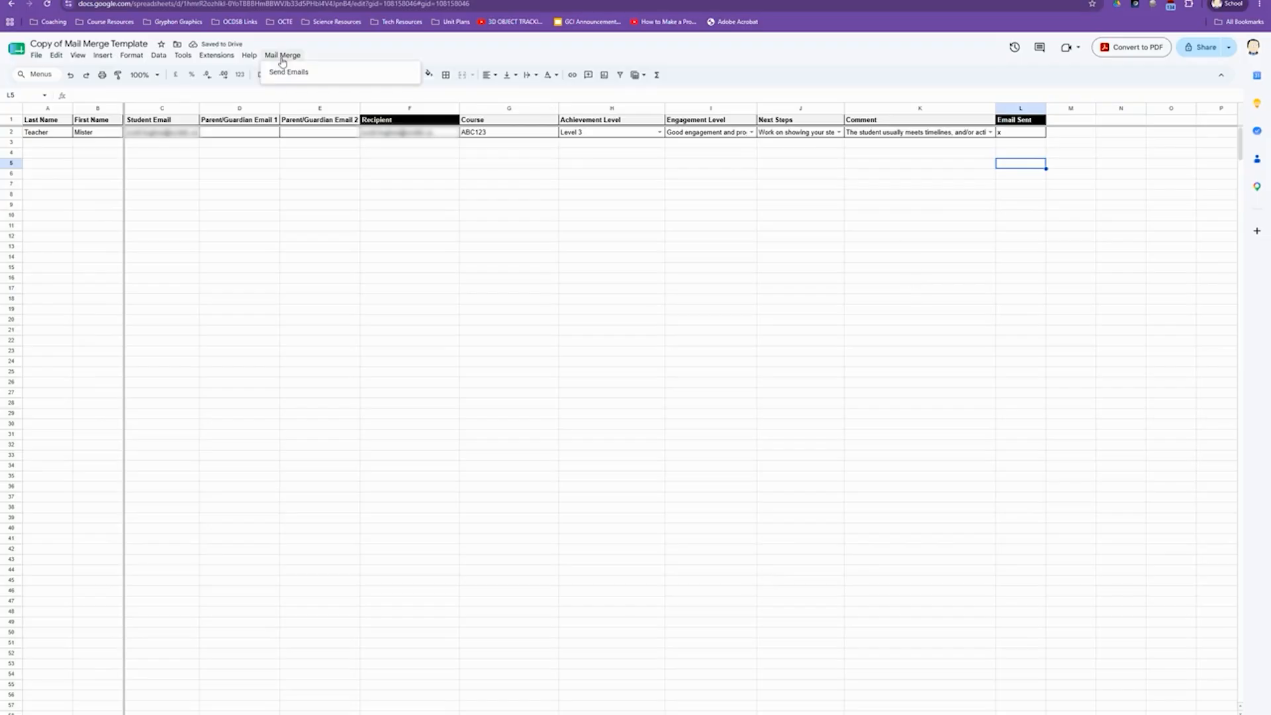
pyautogui.click(289, 73)
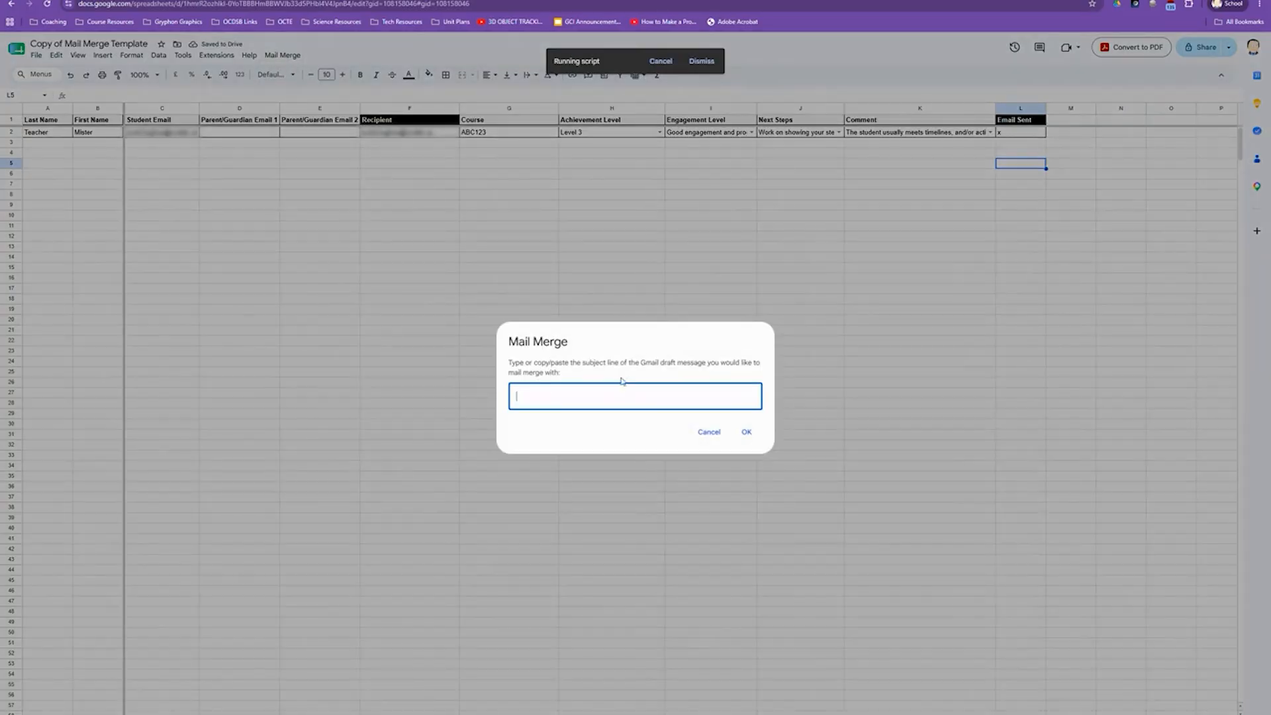
pyautogui.write('{{Course}} Progress Report for {{First Name}} {{Last Name}}')
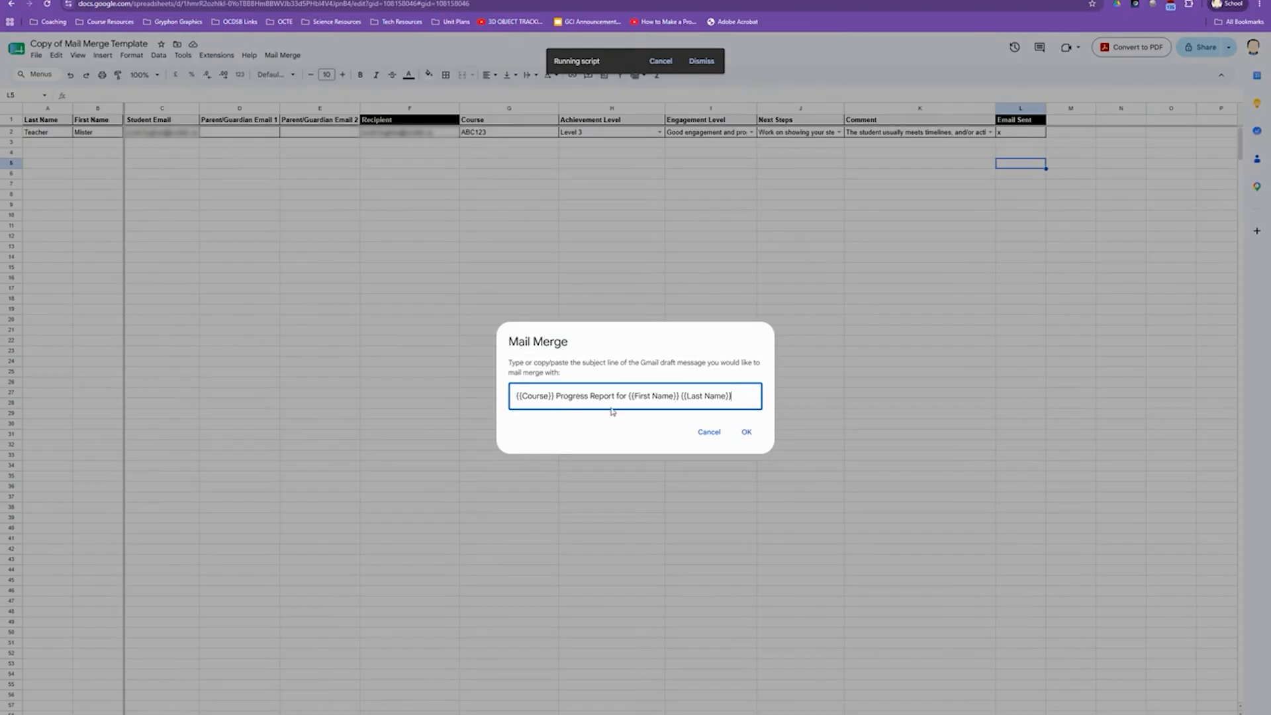
pyautogui.click(746, 433)
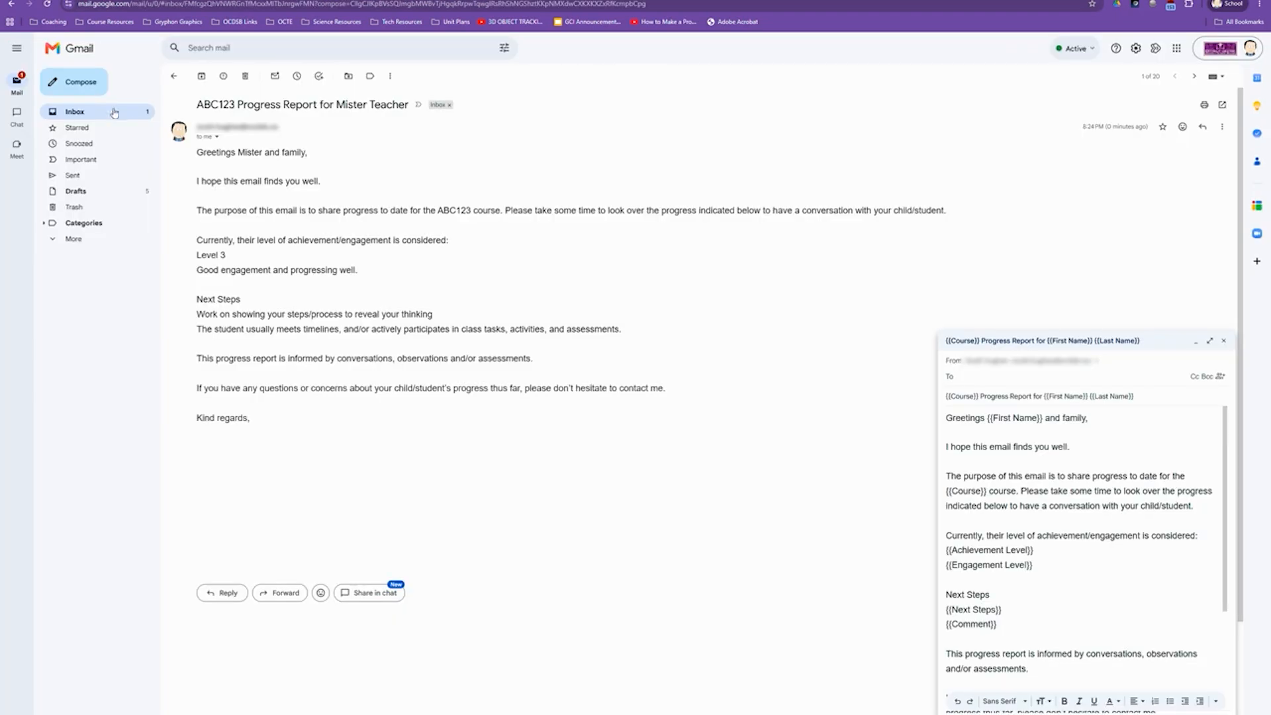
# Step: Check the Gmail inbox for a new progress report, and inspect row 2's Email Sent cell in the spreadsheet
pyautogui.click(89, 112)
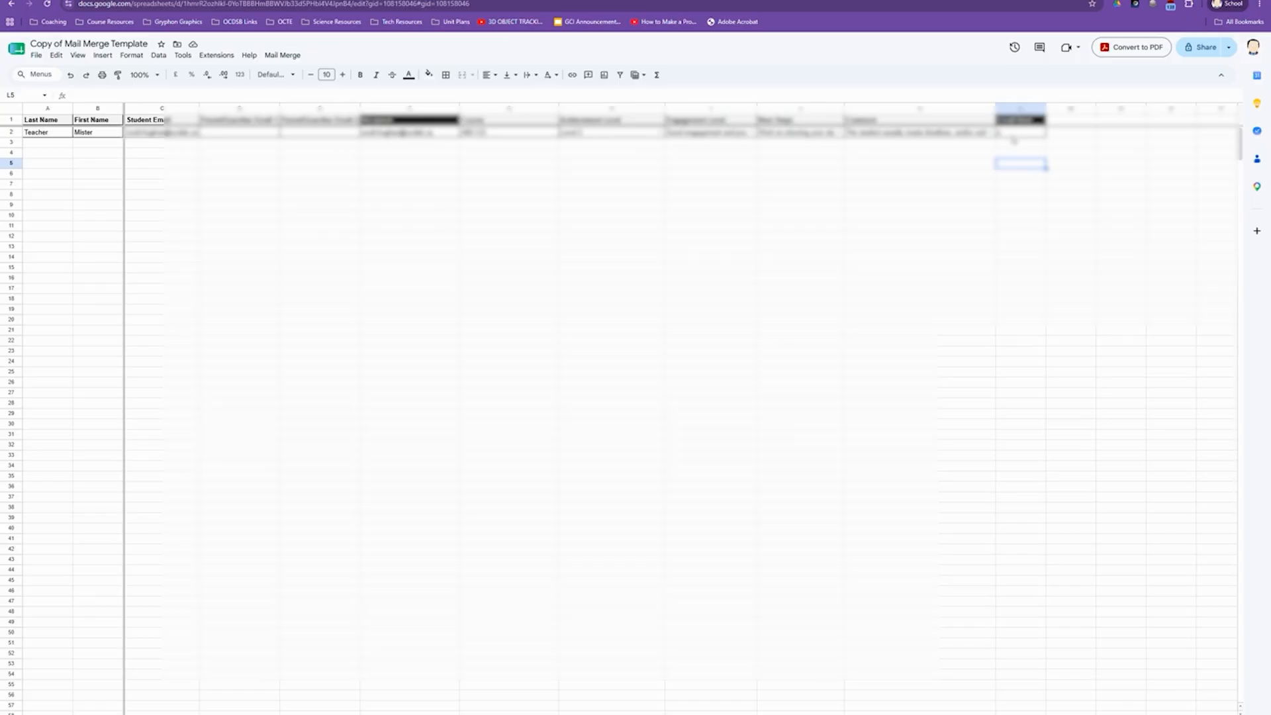
pyautogui.click(1014, 135)
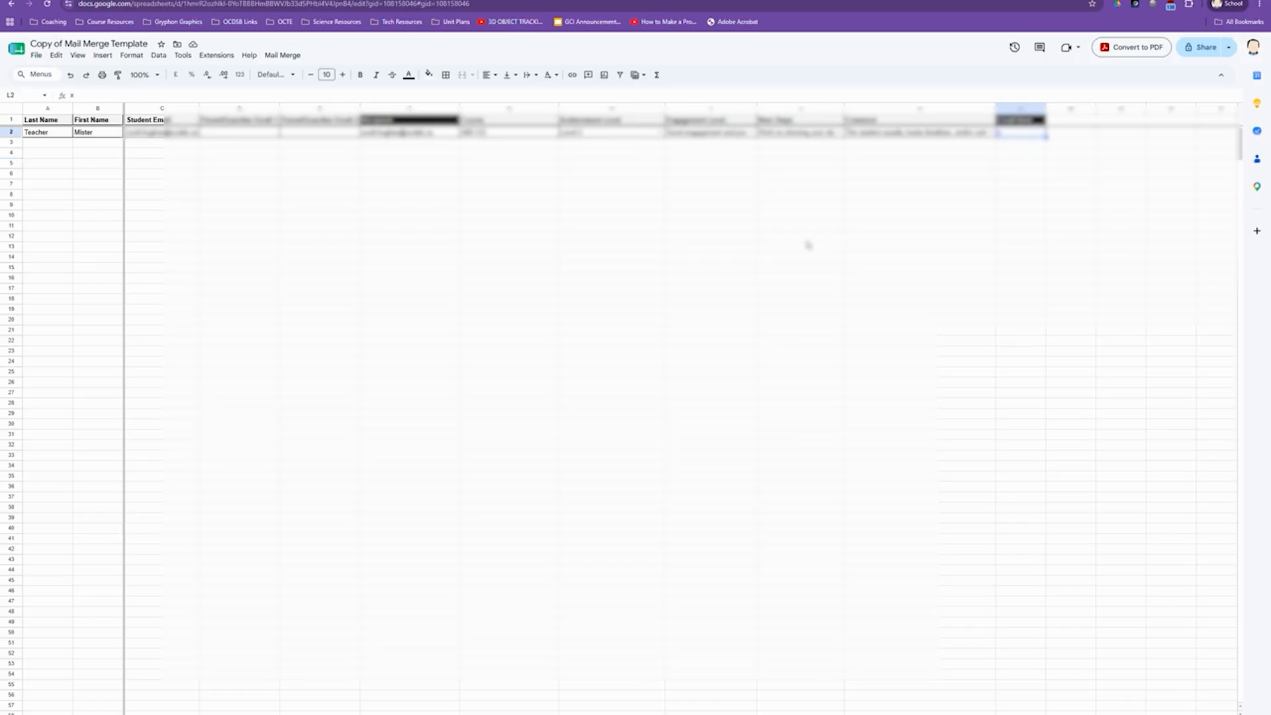